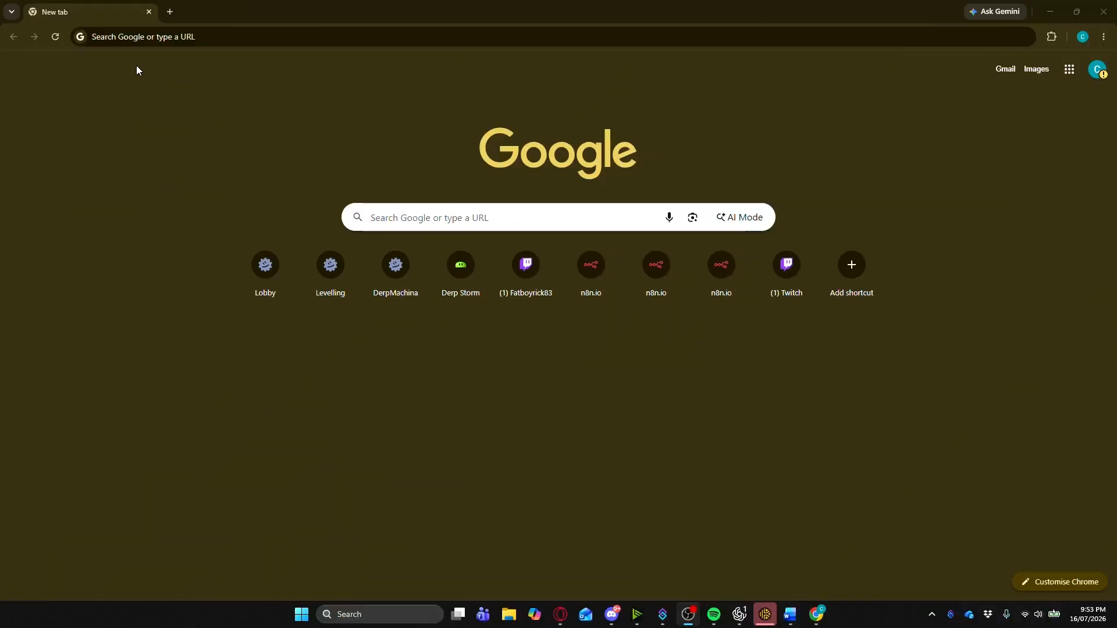
- Load lobby.derpmachina.com in the browser
click(149, 43)
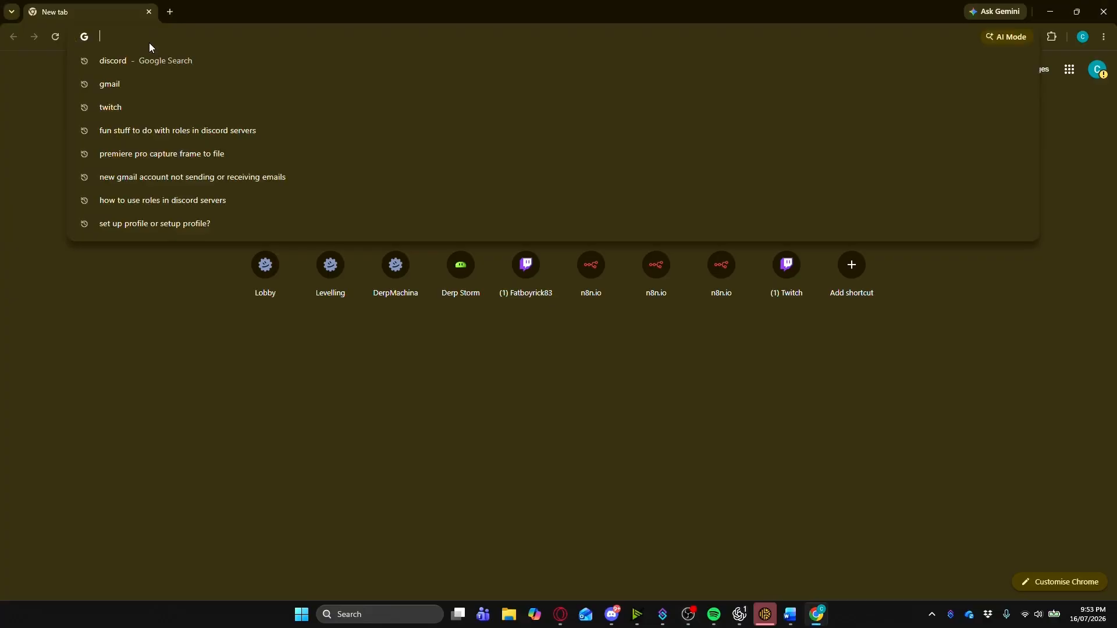
text(lobby.d)
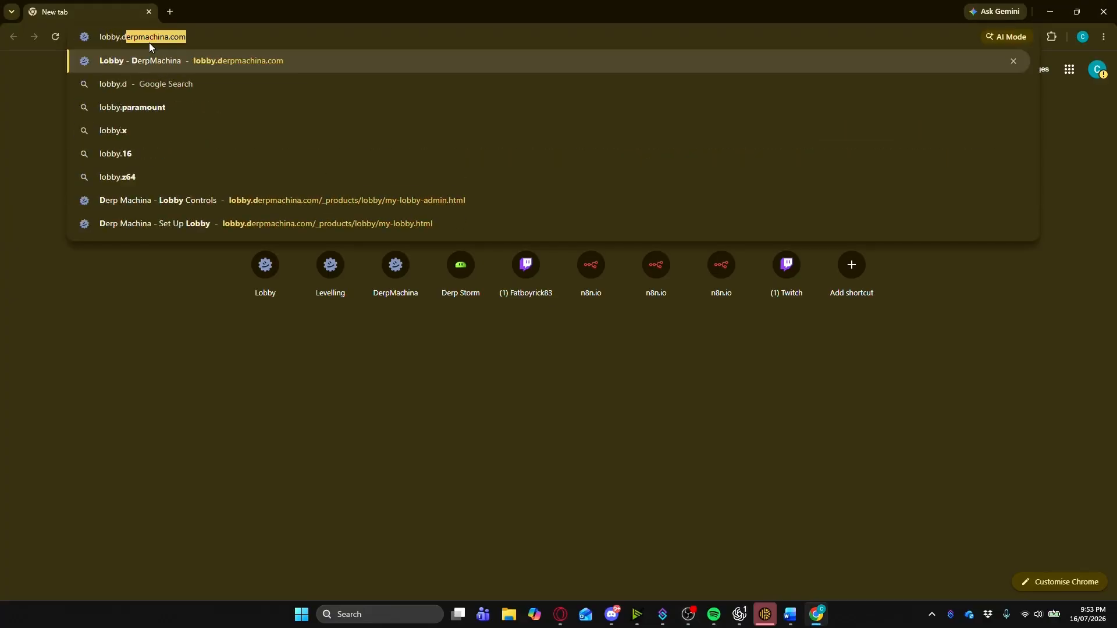
text(erpmachina.com)
key(Return)
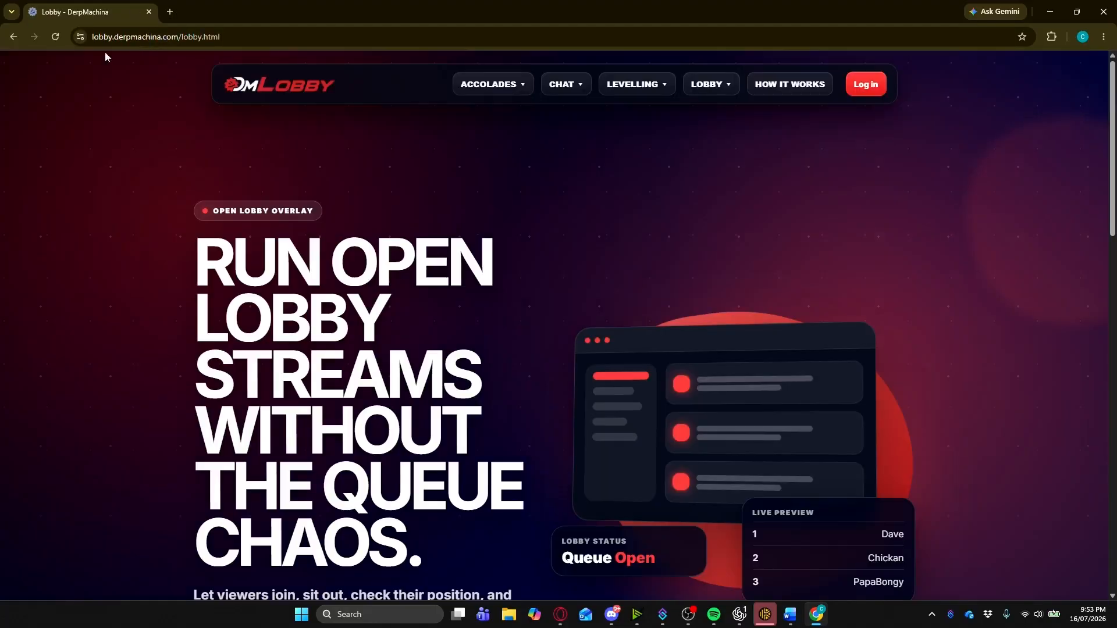
- Log in with the saved account e-mail and the account password
click(867, 84)
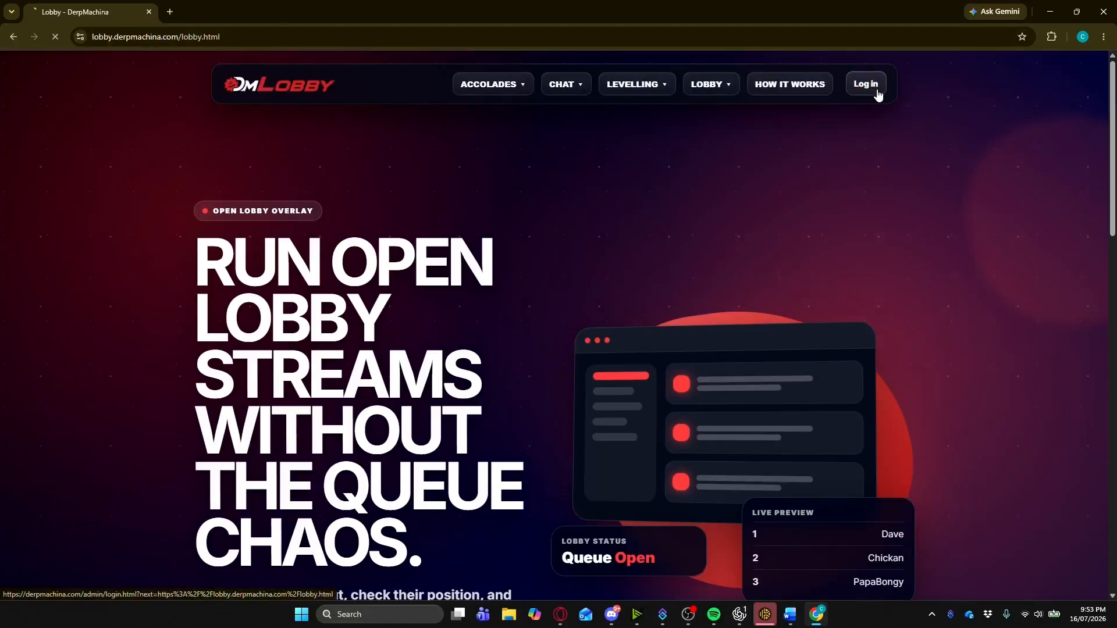
click(568, 314)
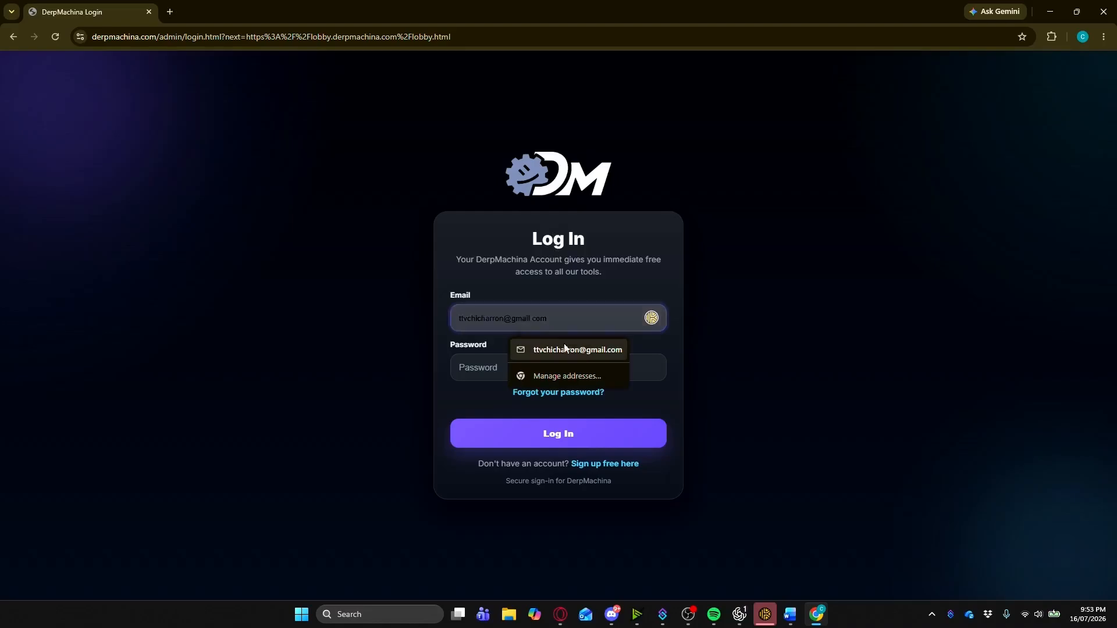
click(564, 345)
click(499, 367)
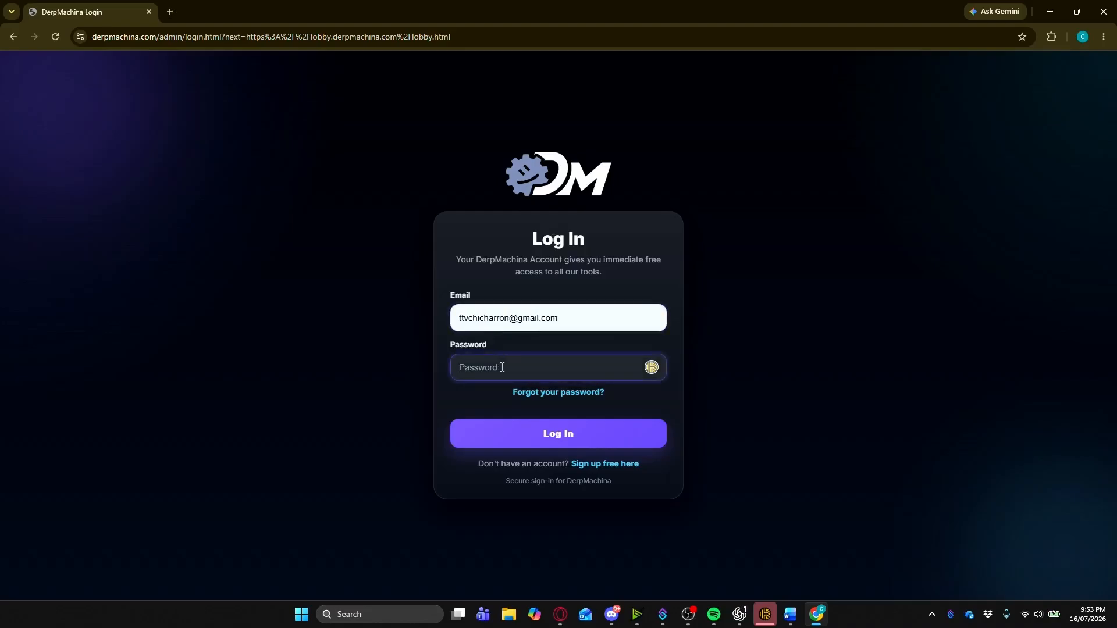
text(•••••••••••)
key(Return)
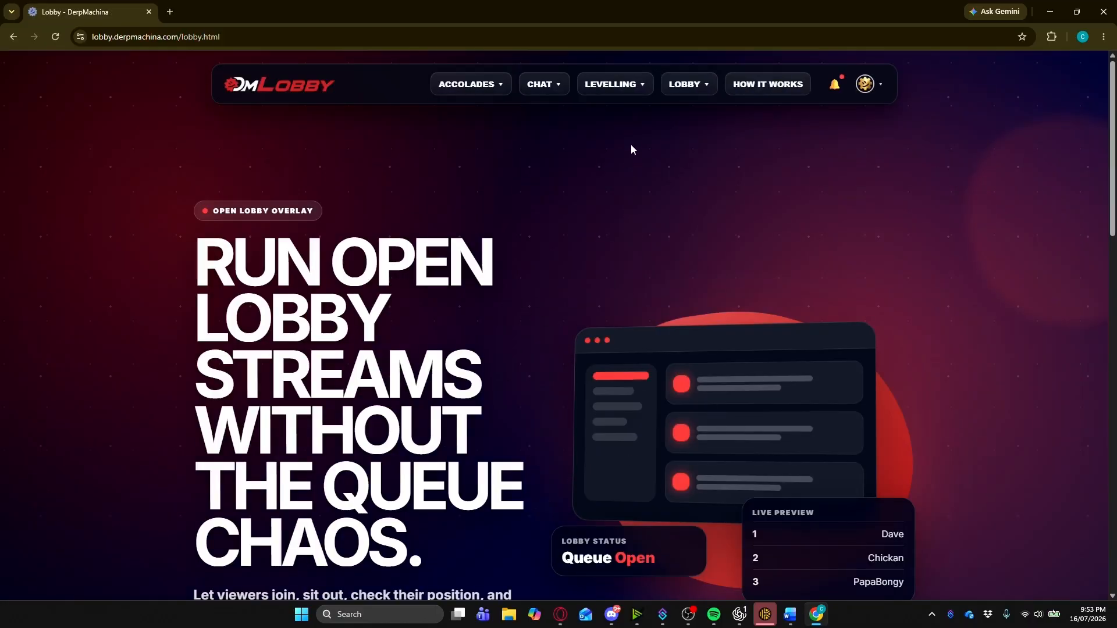
- Go to My Profile from the avatar menu and scroll through its settings
click(708, 95)
click(878, 88)
click(830, 117)
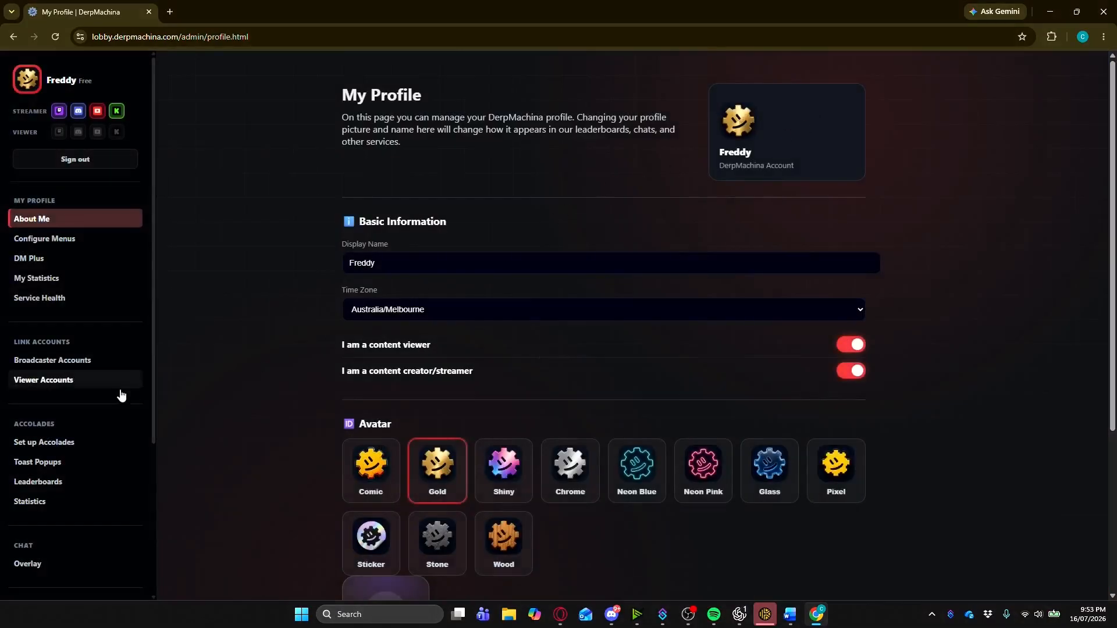
scroll(180, 448, down, 4)
scroll(140, 414, down, 2)
scroll(141, 409, down, 3)
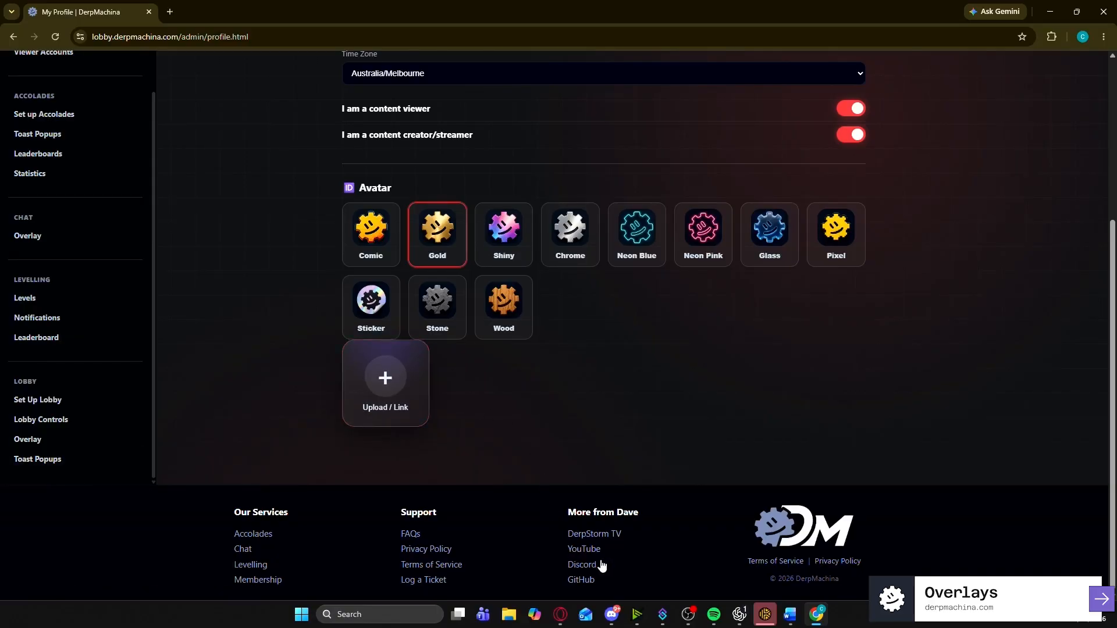
- Switch to Opera GX and bring up the Lobby > Overlay page with the overlay URLs
click(560, 614)
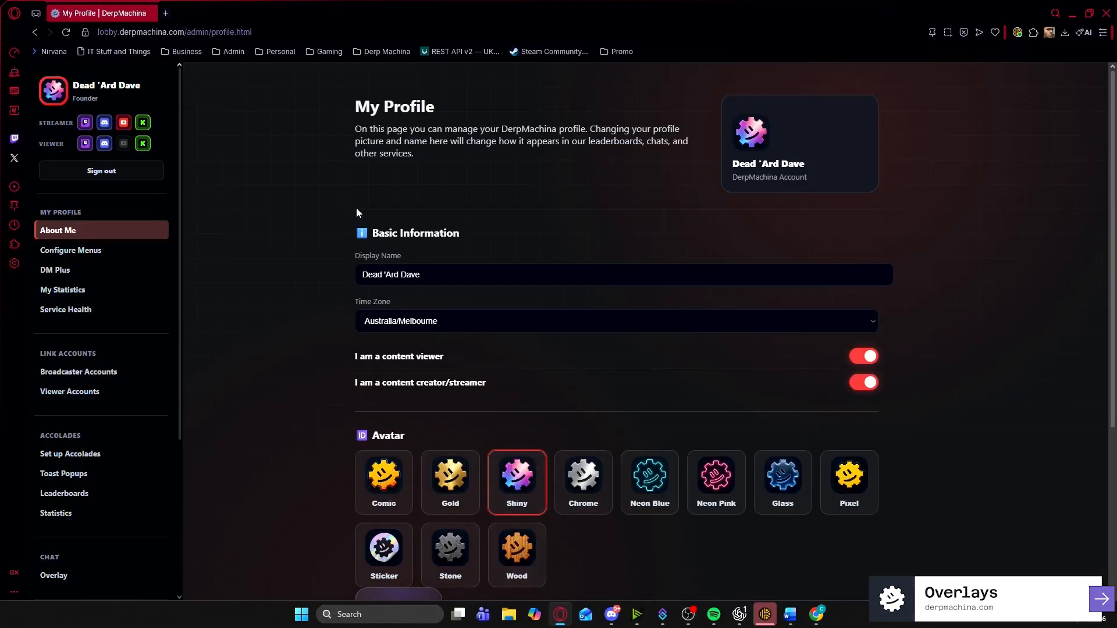
scroll(87, 373, down, 4)
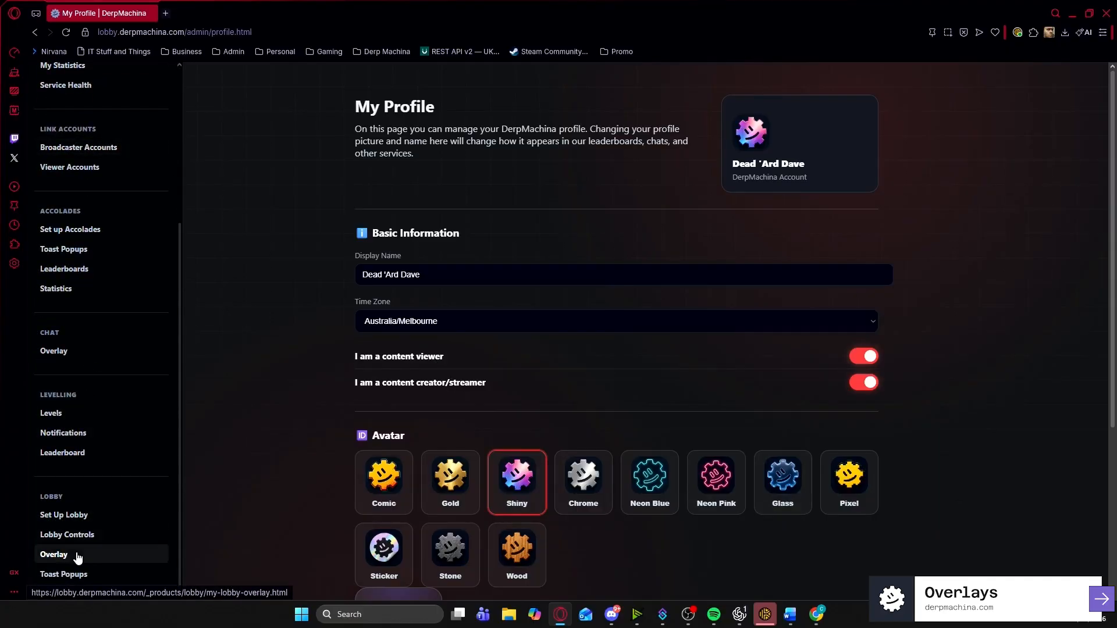
click(78, 555)
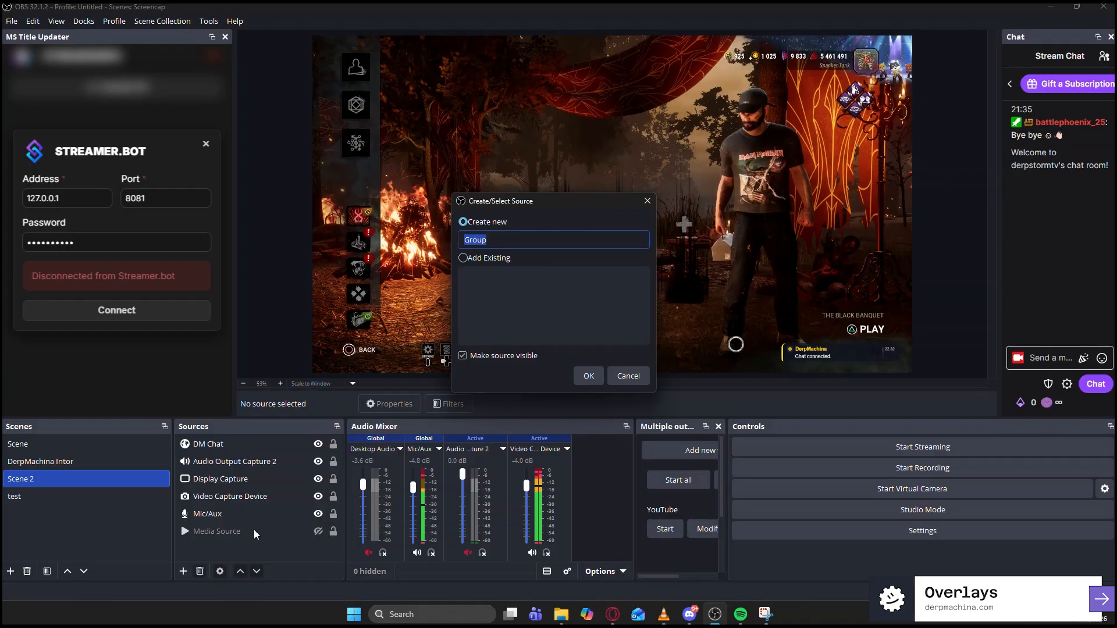
- Name the new group DM Lobby, then copy the Queue overlay URL from the maximised browser
text(DM Lobby)
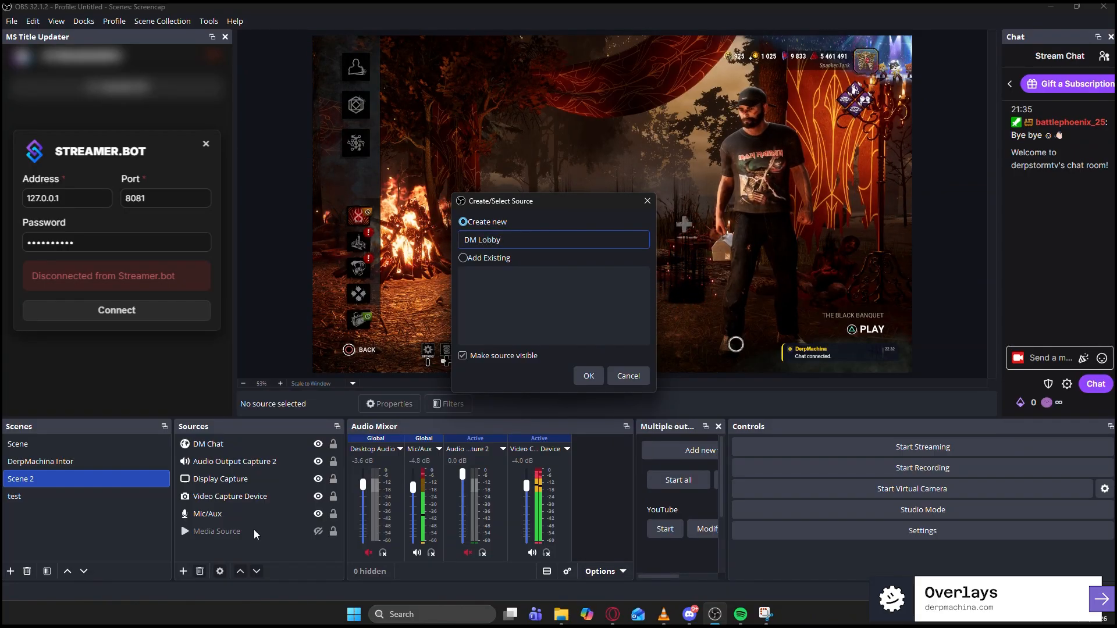
key(Return)
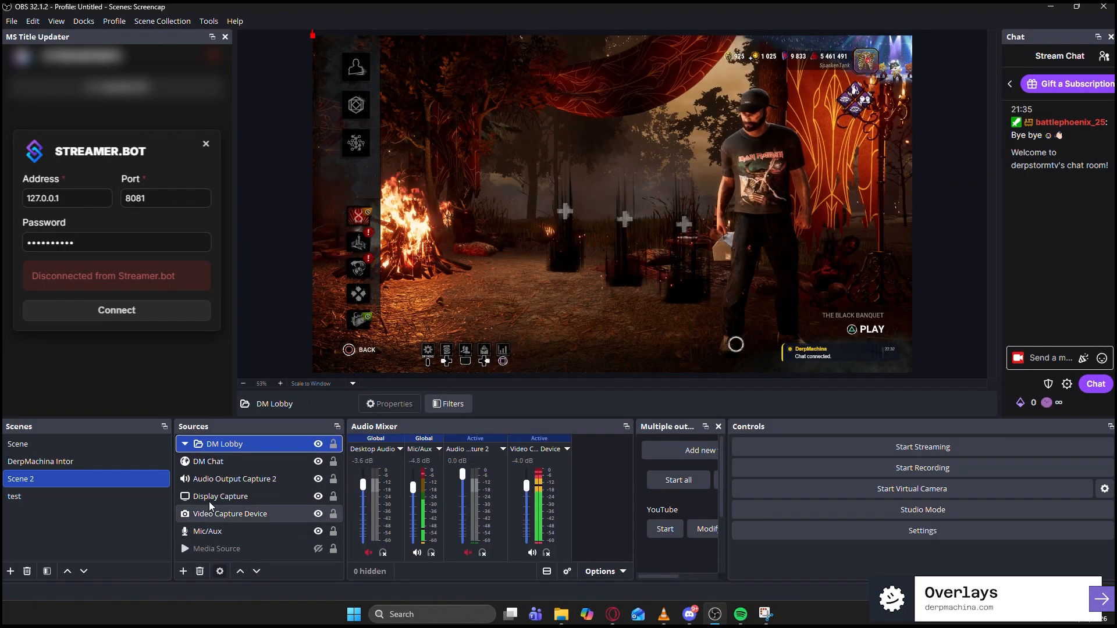
drag(1116, 105, 540, 118)
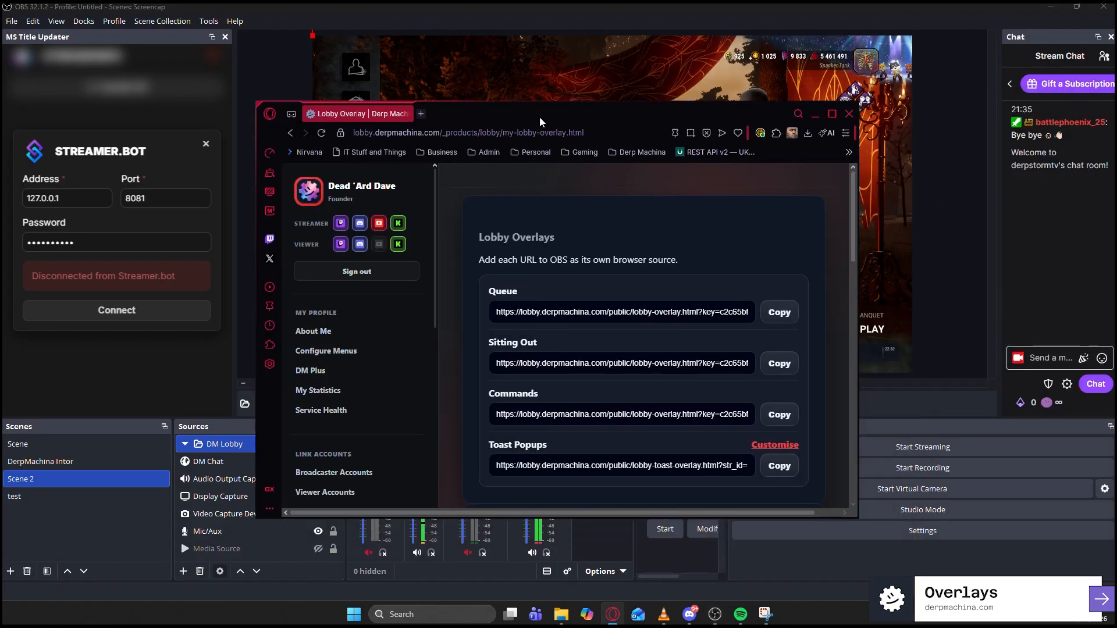
double_click(539, 116)
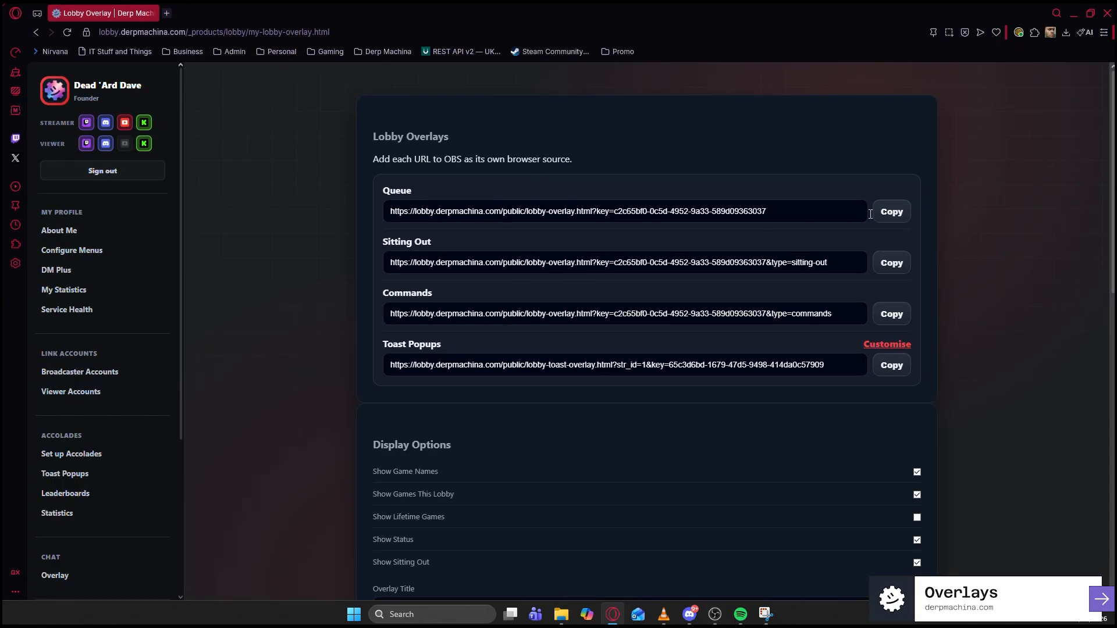
click(891, 211)
key(alt+Tab)
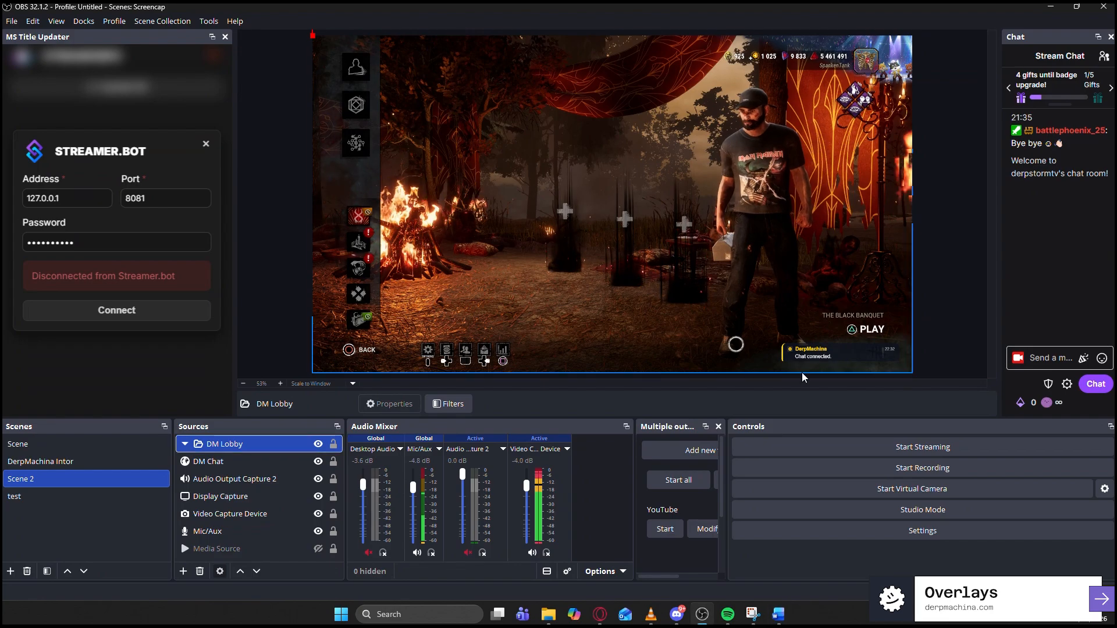
- Add a Lobby Queue browser source with the Queue URL, 600×900, shutting down when not visible
click(183, 571)
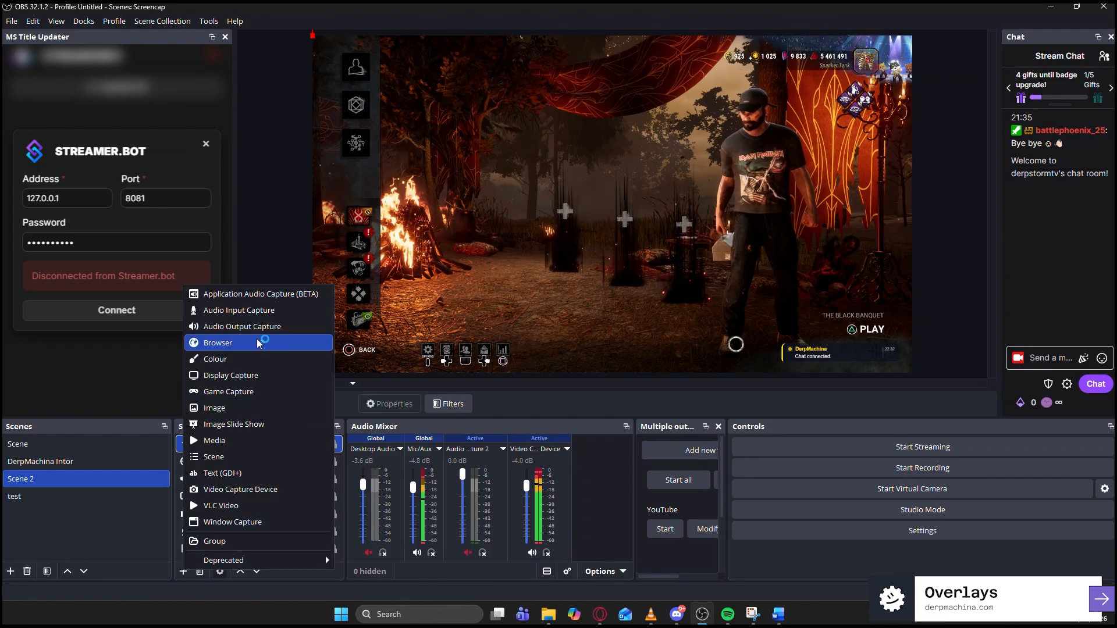
click(224, 342)
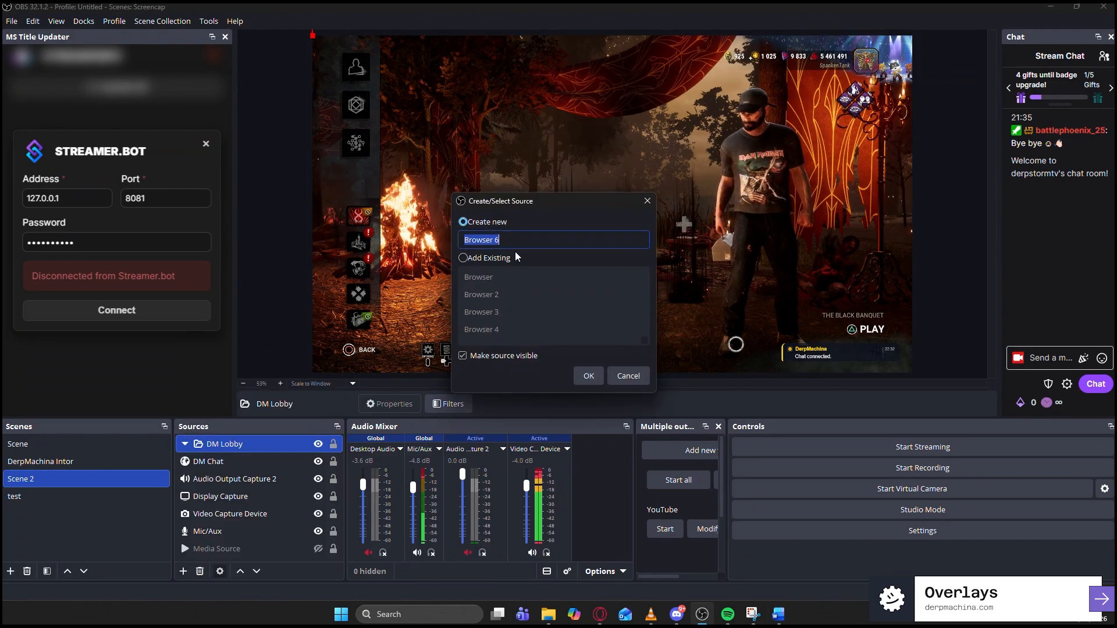
text(Lobby Queue)
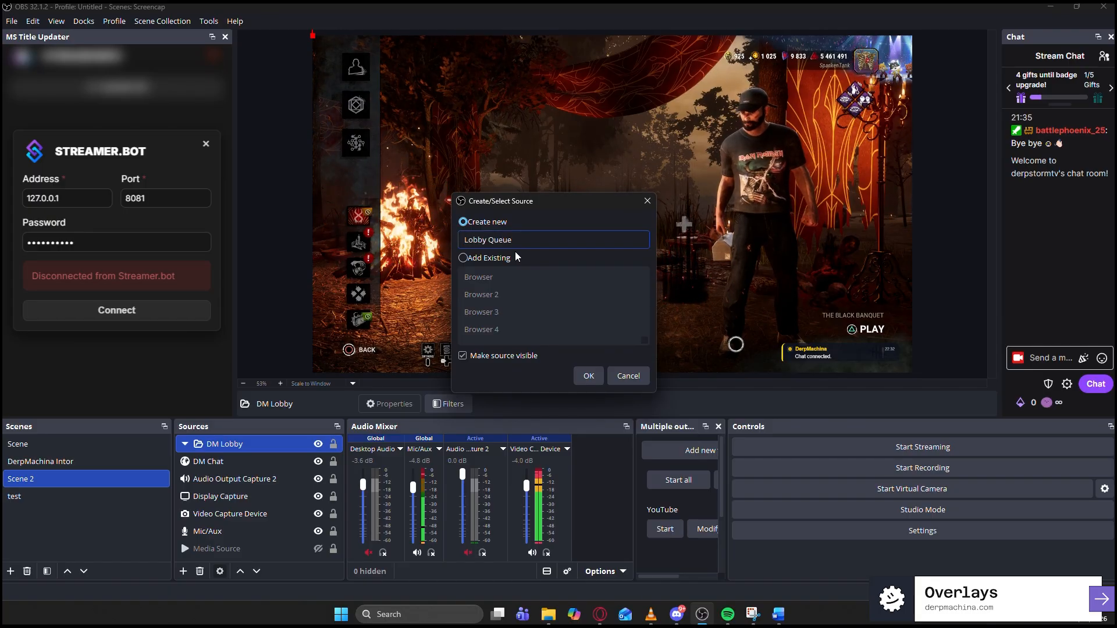
click(581, 375)
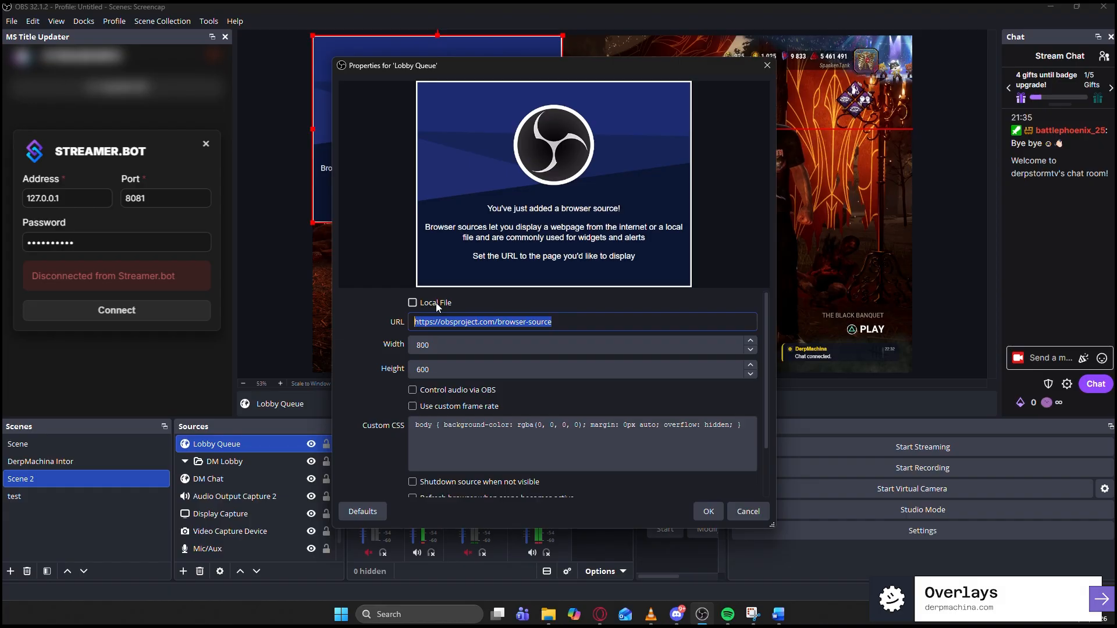
key(ctrl+v)
key(Tab)
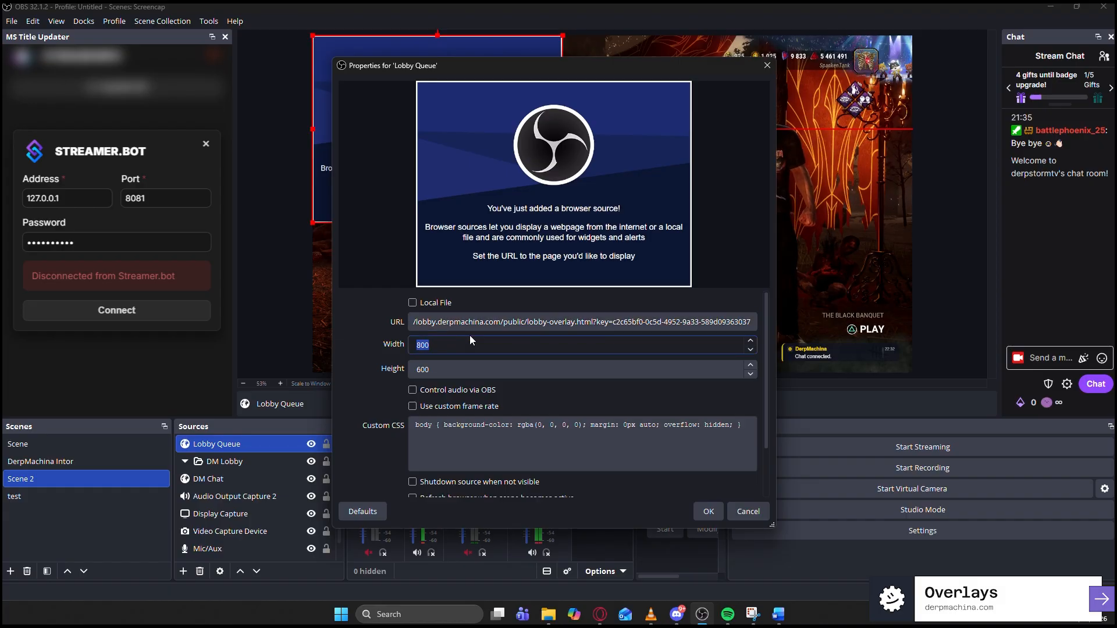
text(600)
key(Tab)
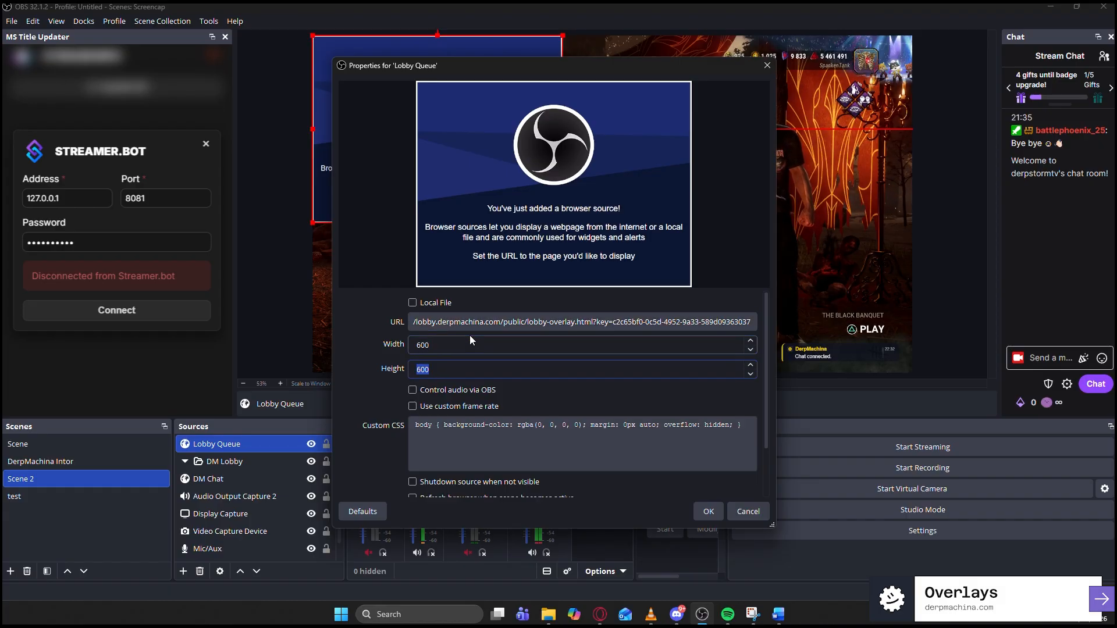
text(900)
click(414, 482)
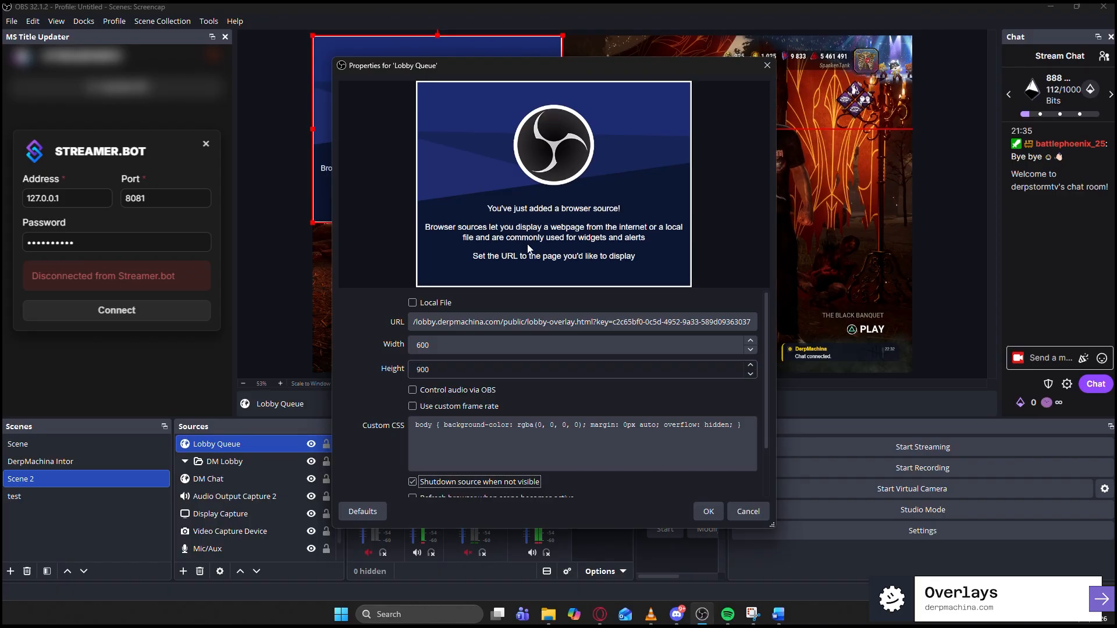
click(701, 515)
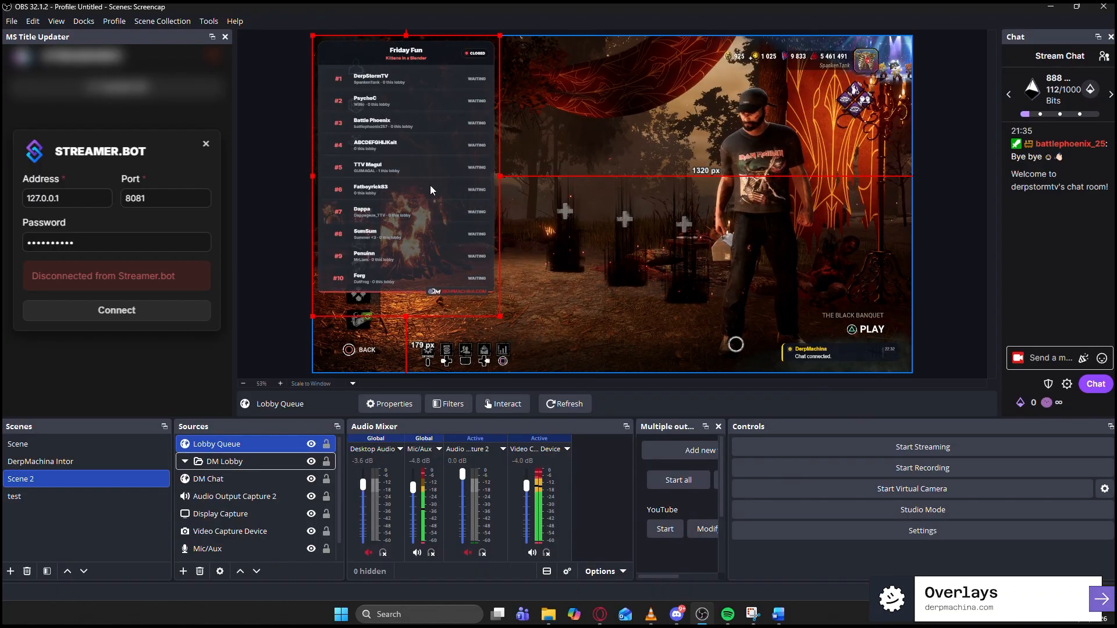
- Drag Lobby Queue into the DM Lobby group and copy the Sitting Out overlay URL
click(310, 446)
click(311, 446)
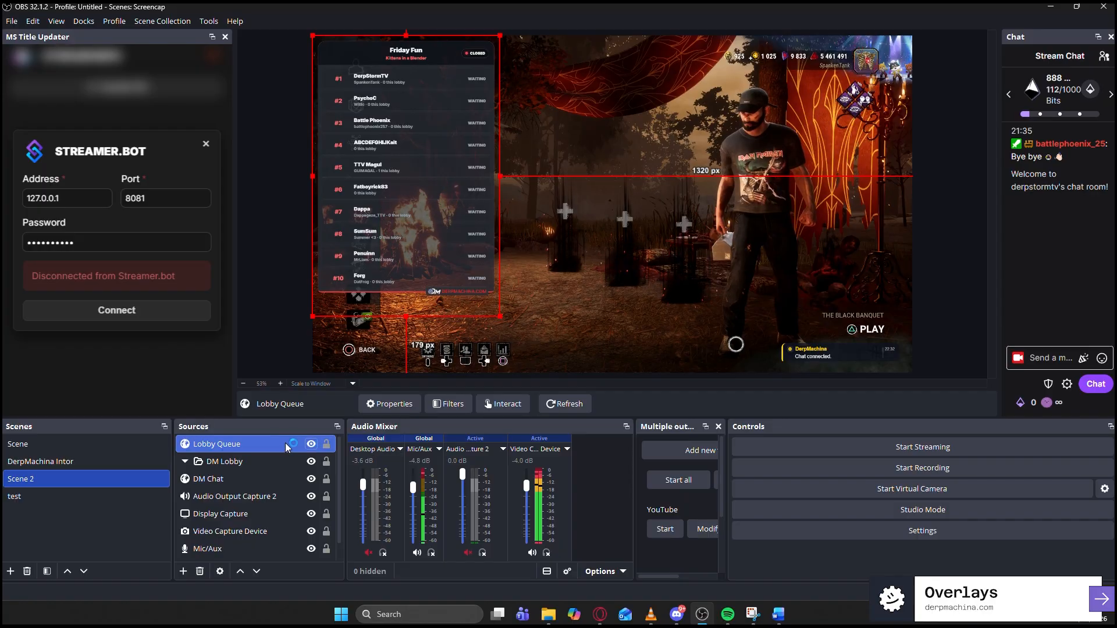
drag(283, 442, 271, 456)
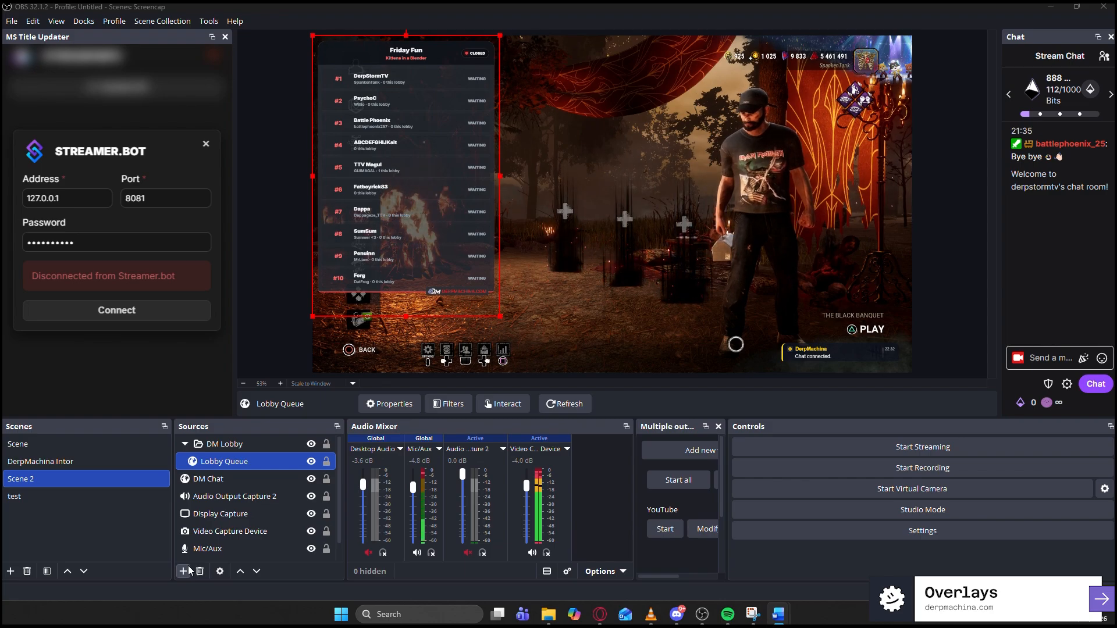
key(alt+Tab)
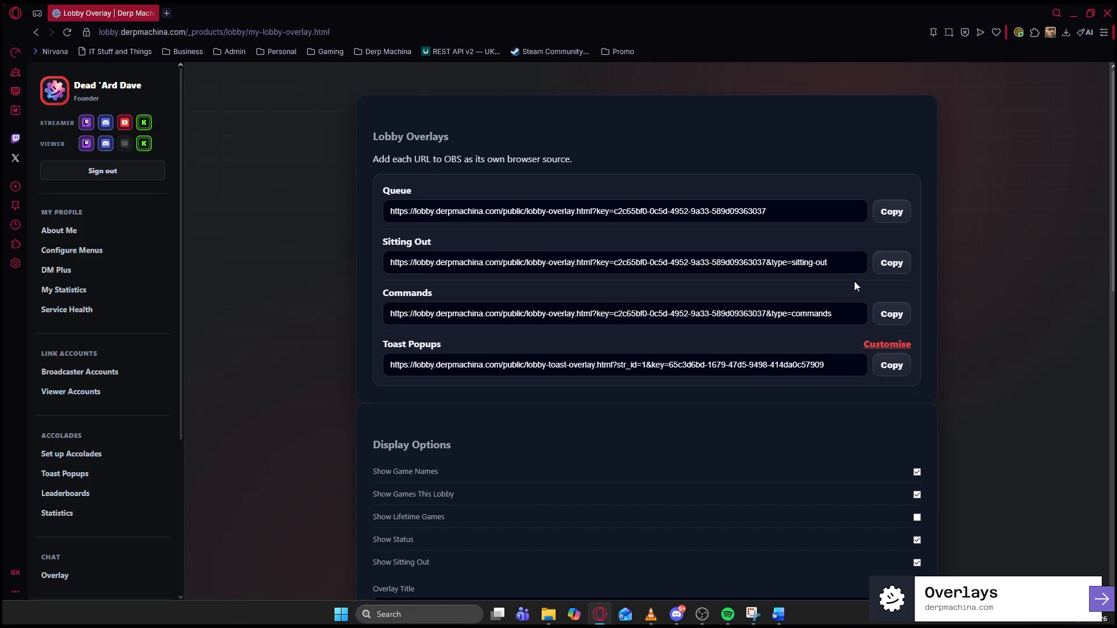
key(alt+Tab)
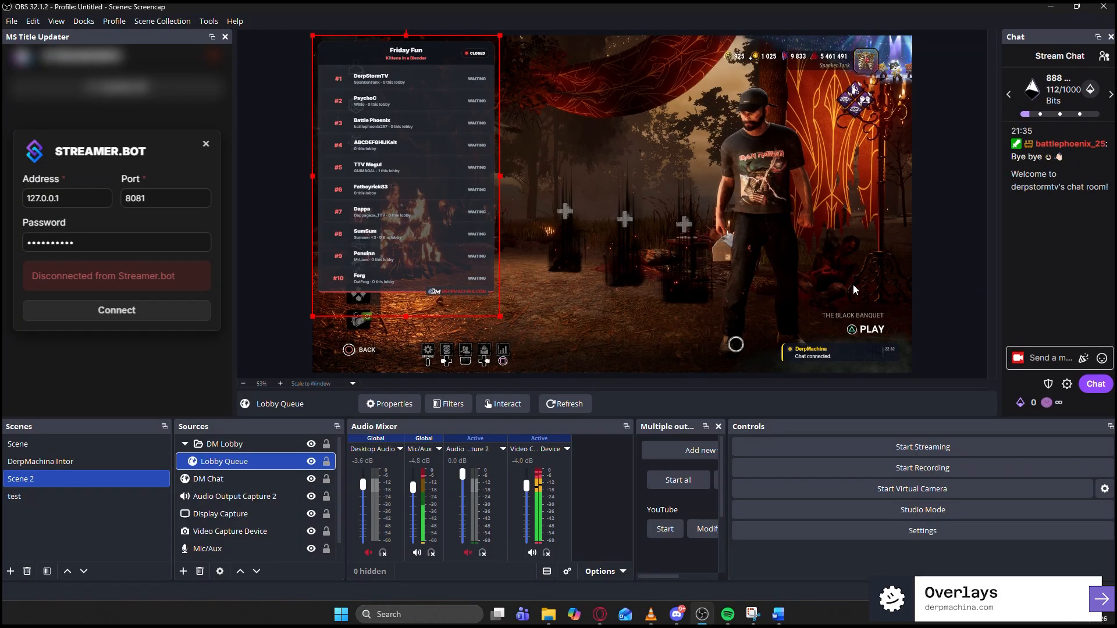
- Add a Lobby SitOut browser source with the Sitting Out URL at 300×300
click(183, 571)
click(247, 348)
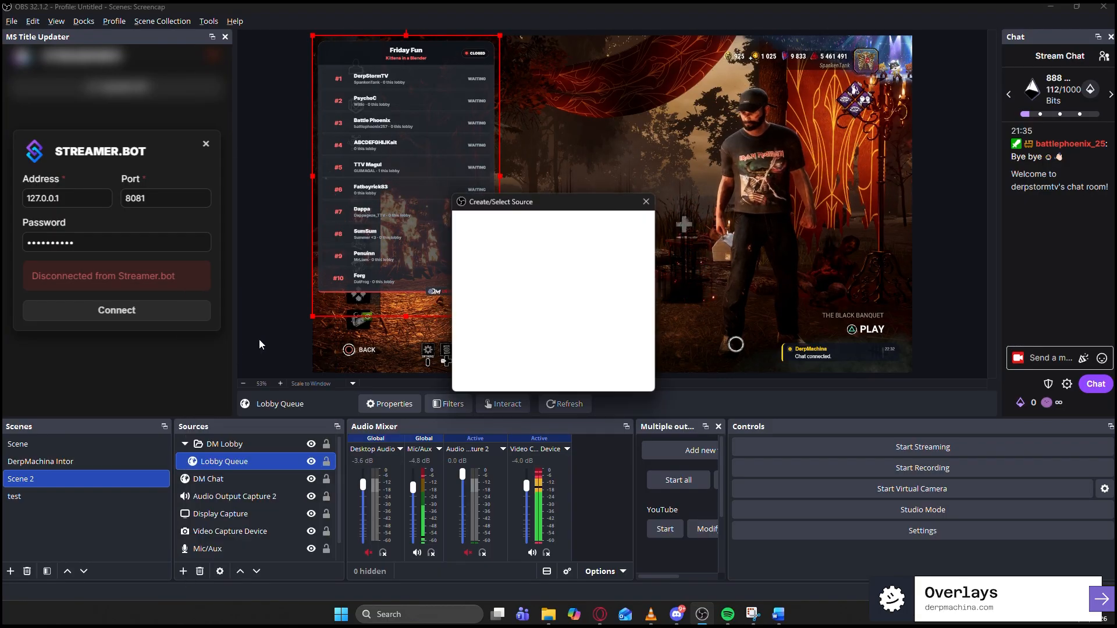
text(Lo)
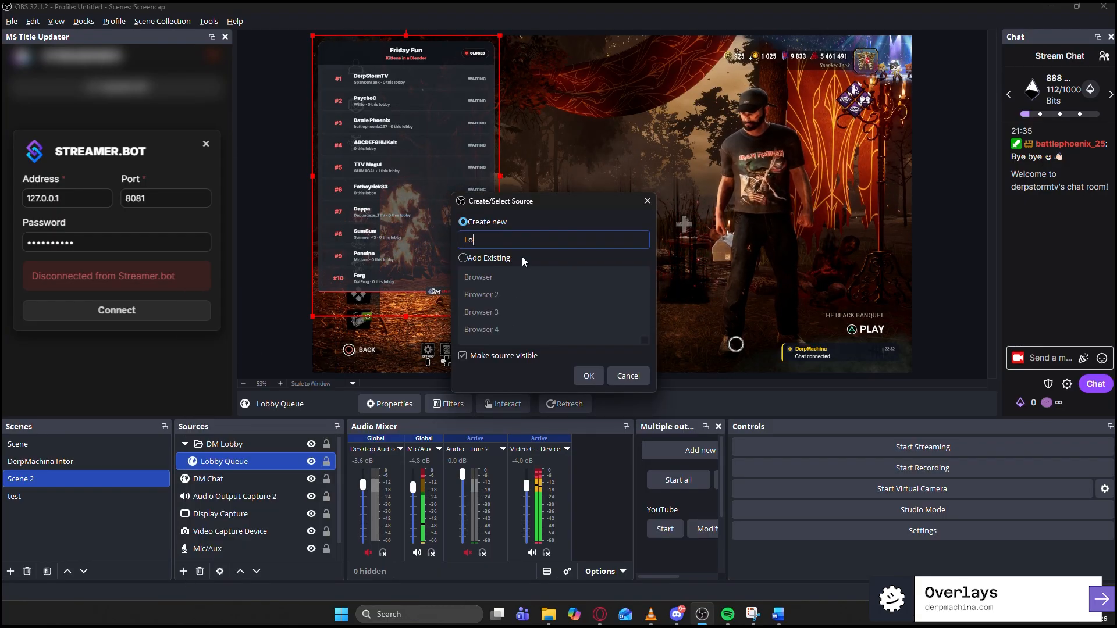
text(bby SitOut)
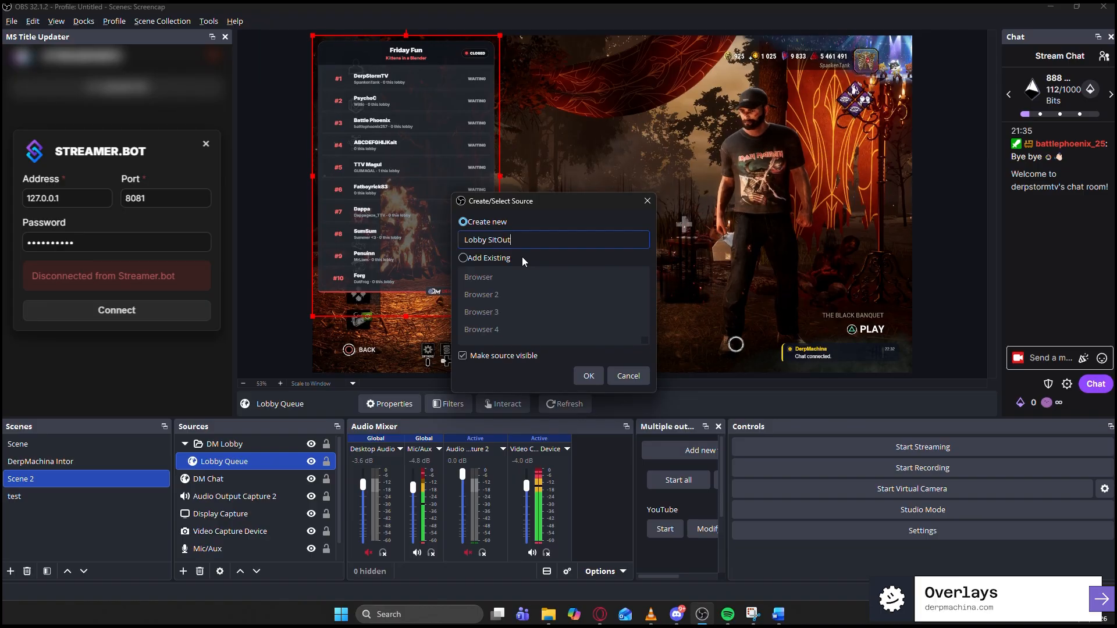
key(Return)
drag(578, 320, 398, 312)
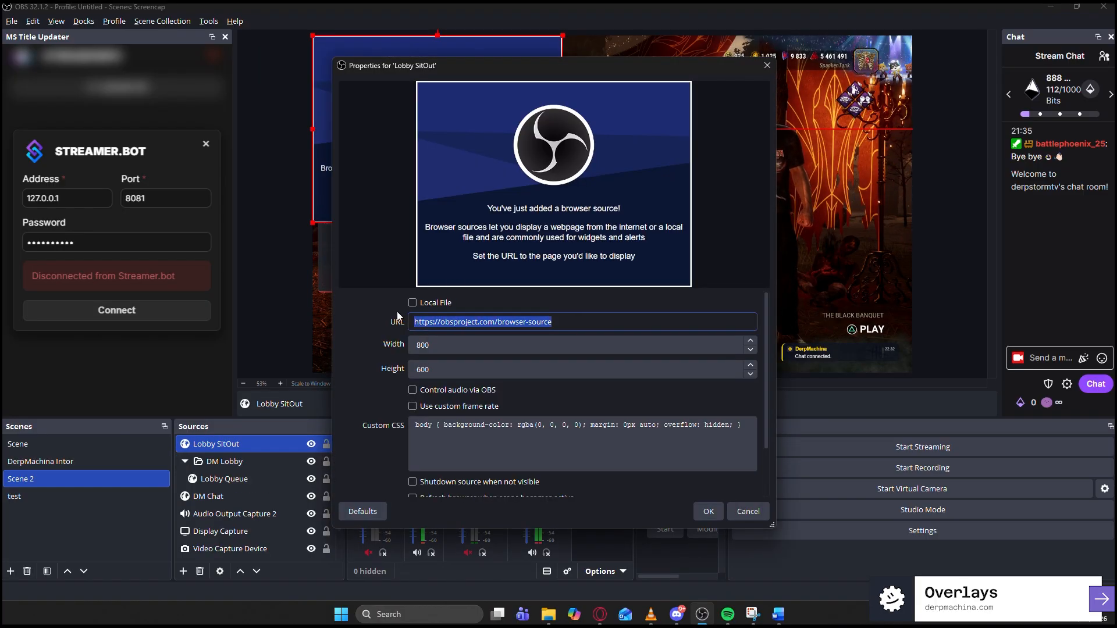
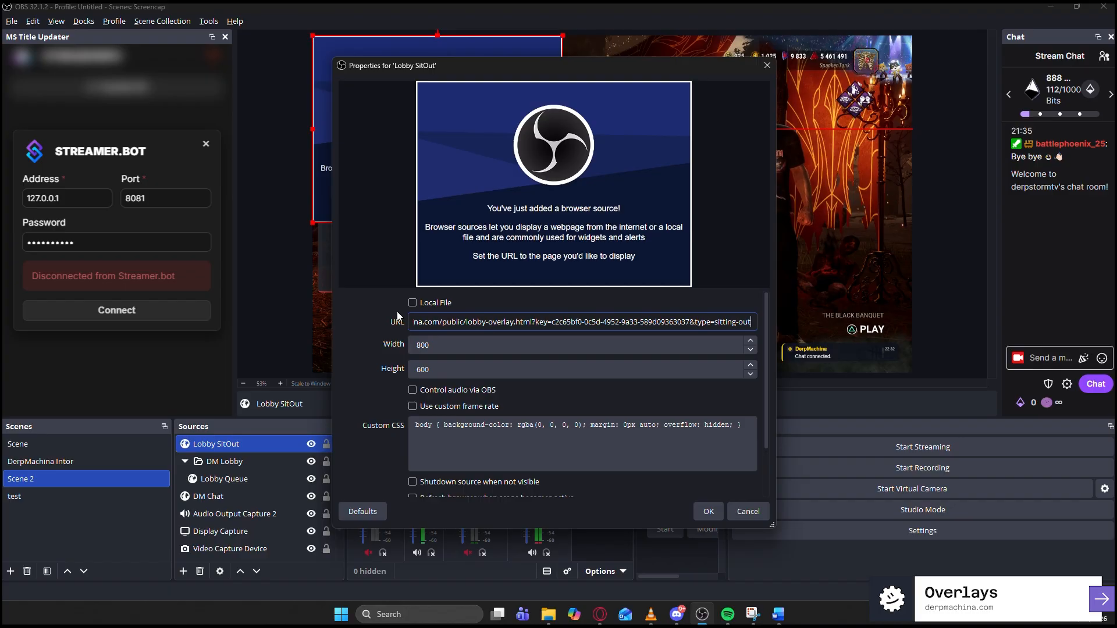
key(Tab)
text(300)
key(Tab)
text(300)
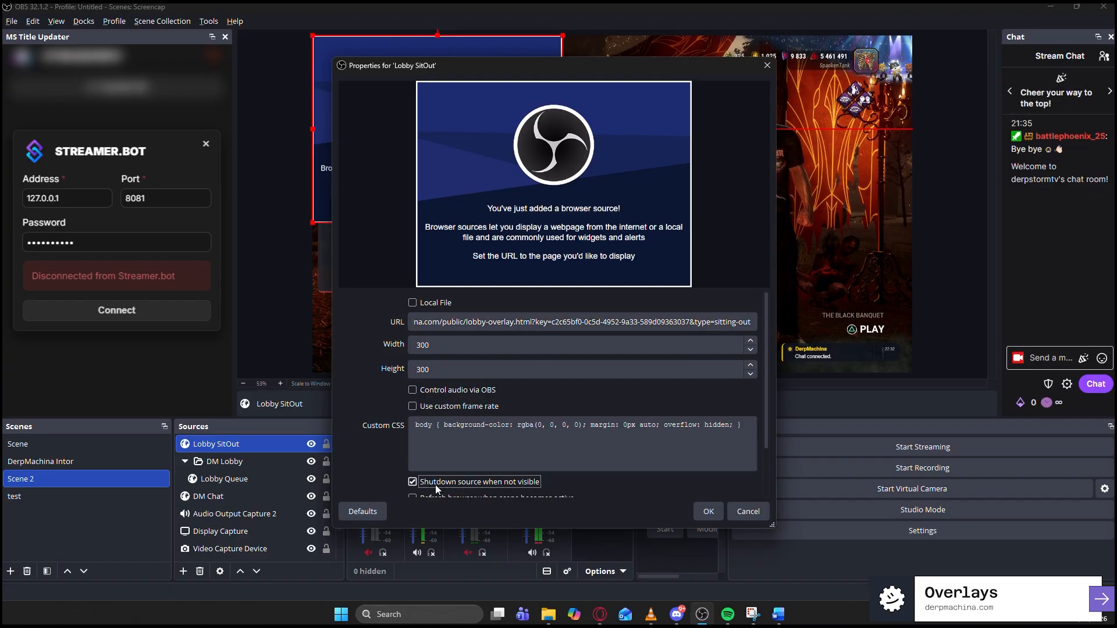
click(708, 511)
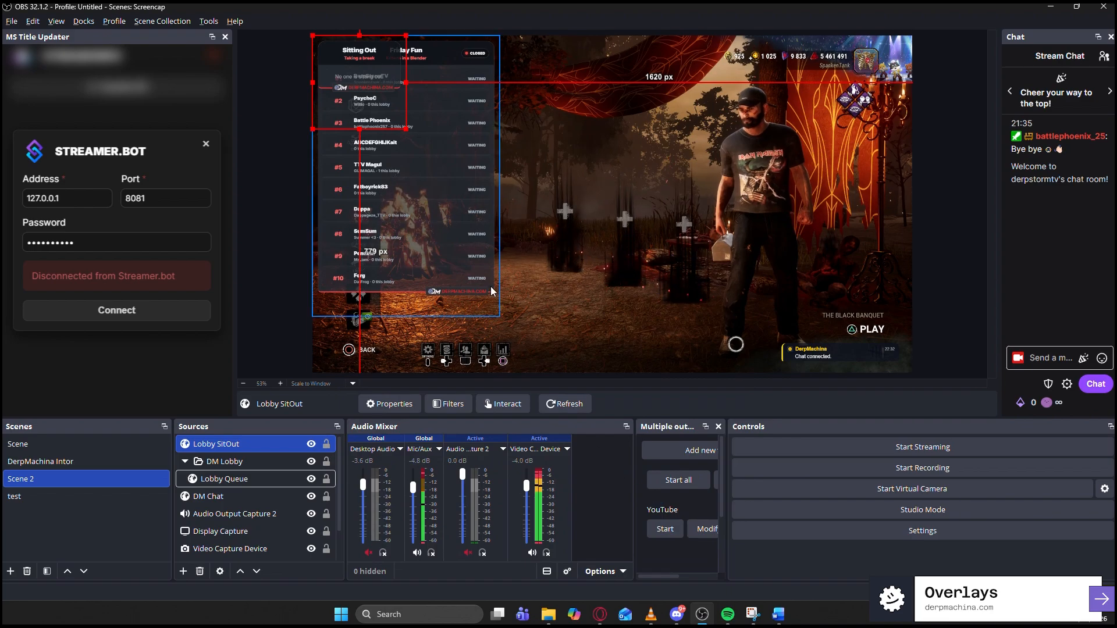
- Widen Lobby SitOut to 500 and place it at the lower middle of the scene
drag(369, 75, 599, 207)
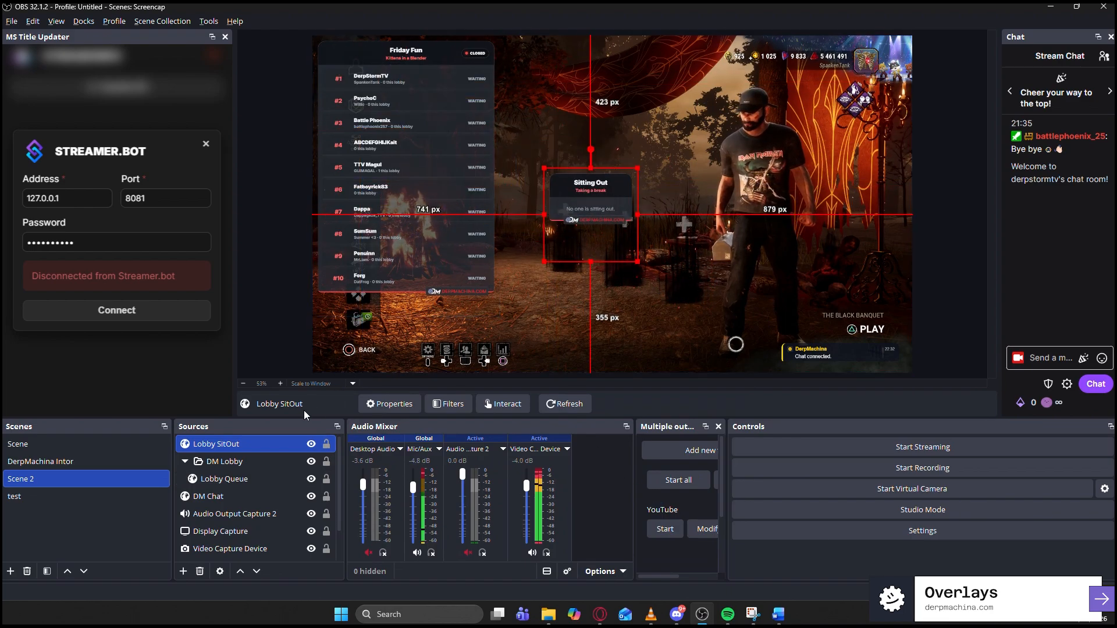
double_click(234, 445)
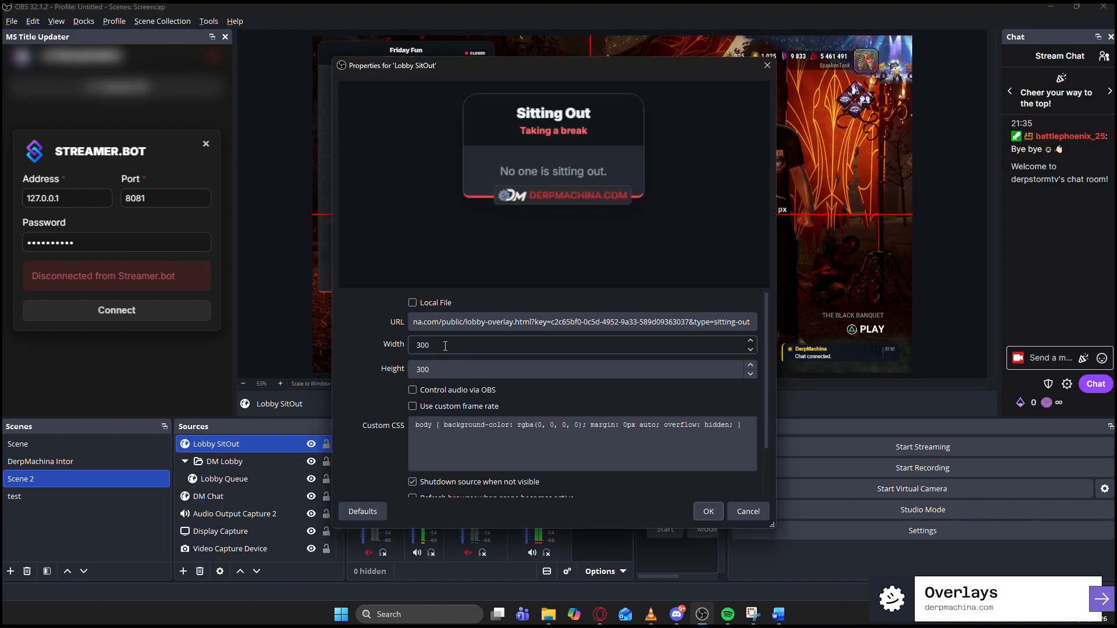
double_click(422, 345)
text(500)
key(Return)
drag(664, 189, 632, 303)
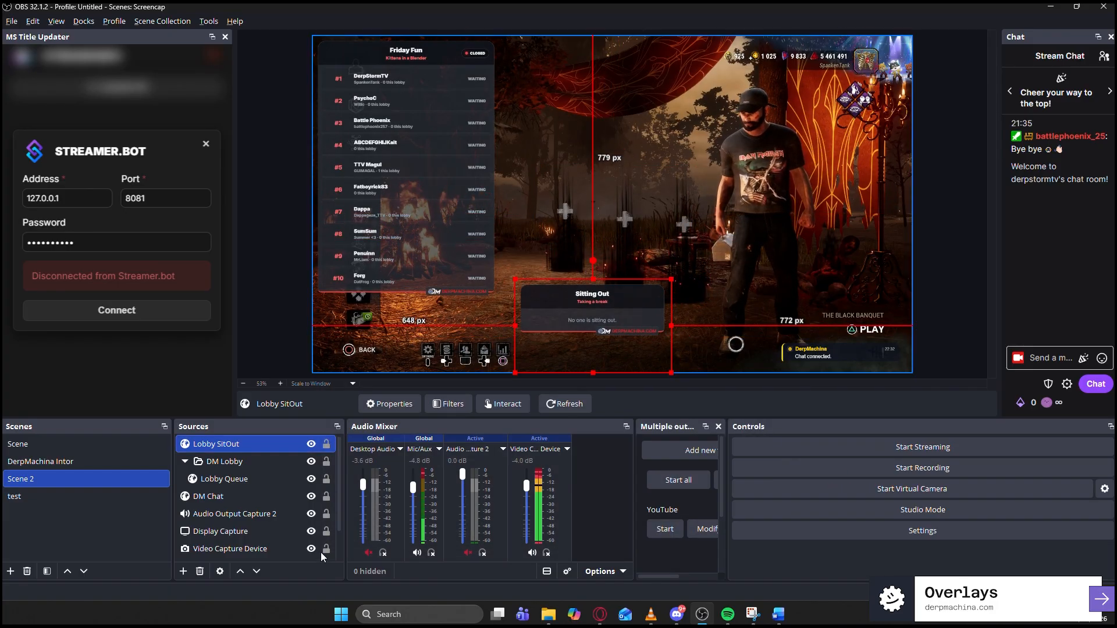
- Create a Lobby Commands browser source, copying the Commands overlay URL from the lobby page
click(187, 573)
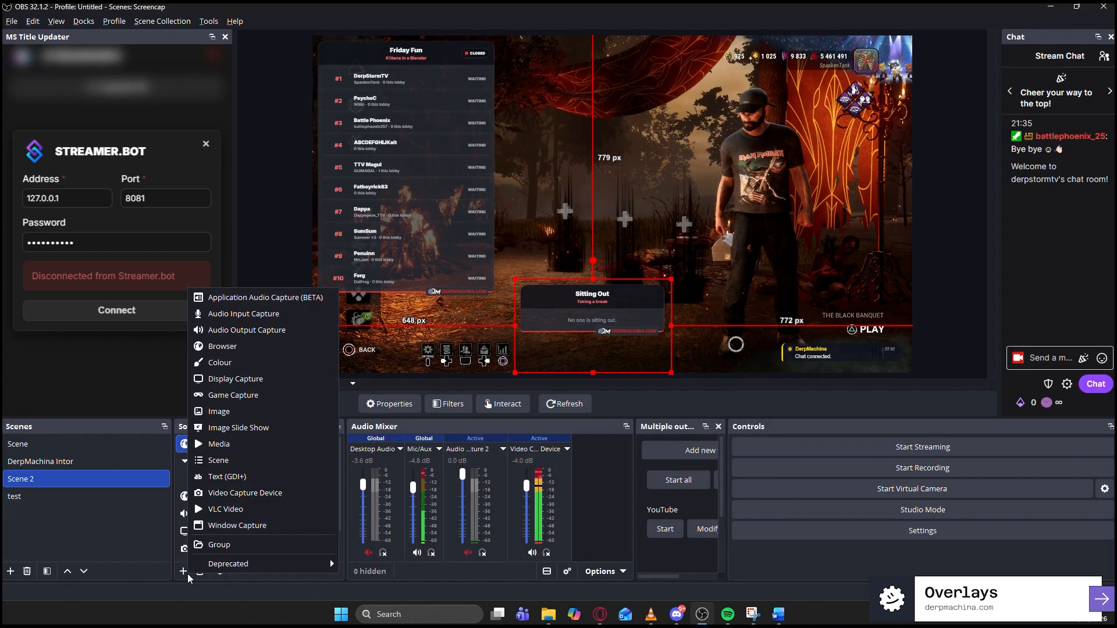
click(242, 348)
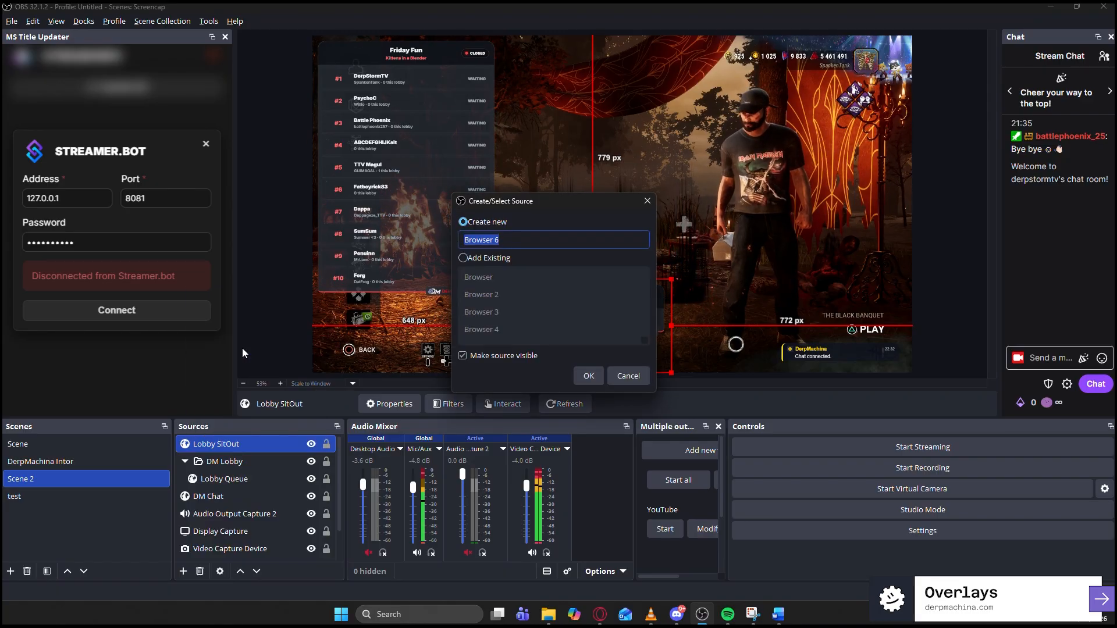
key(alt+Tab)
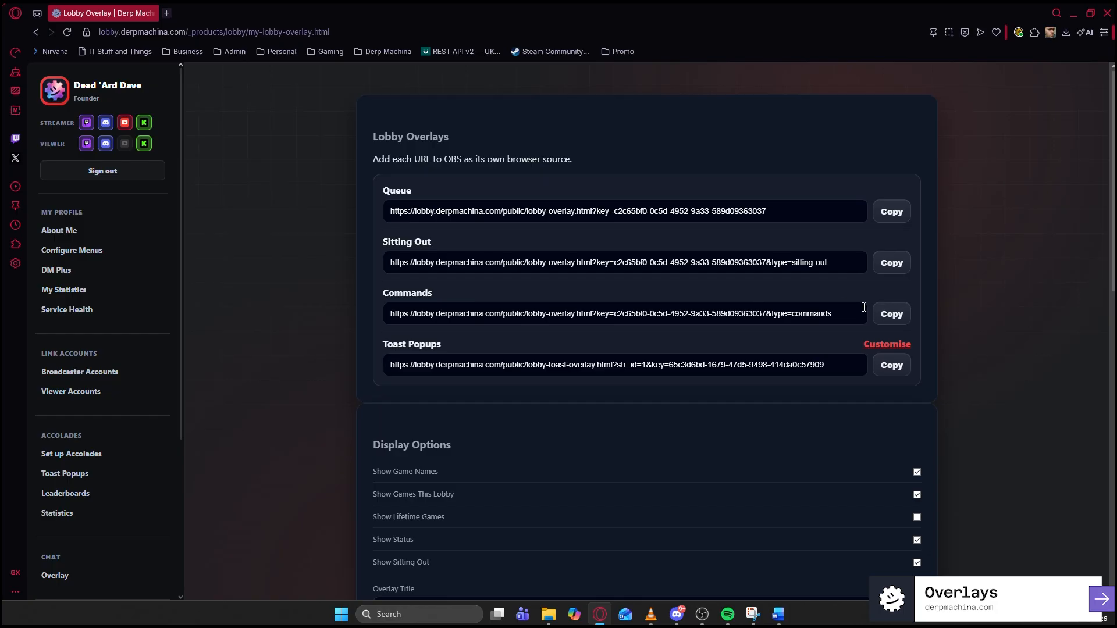
click(891, 314)
key(alt+Tab)
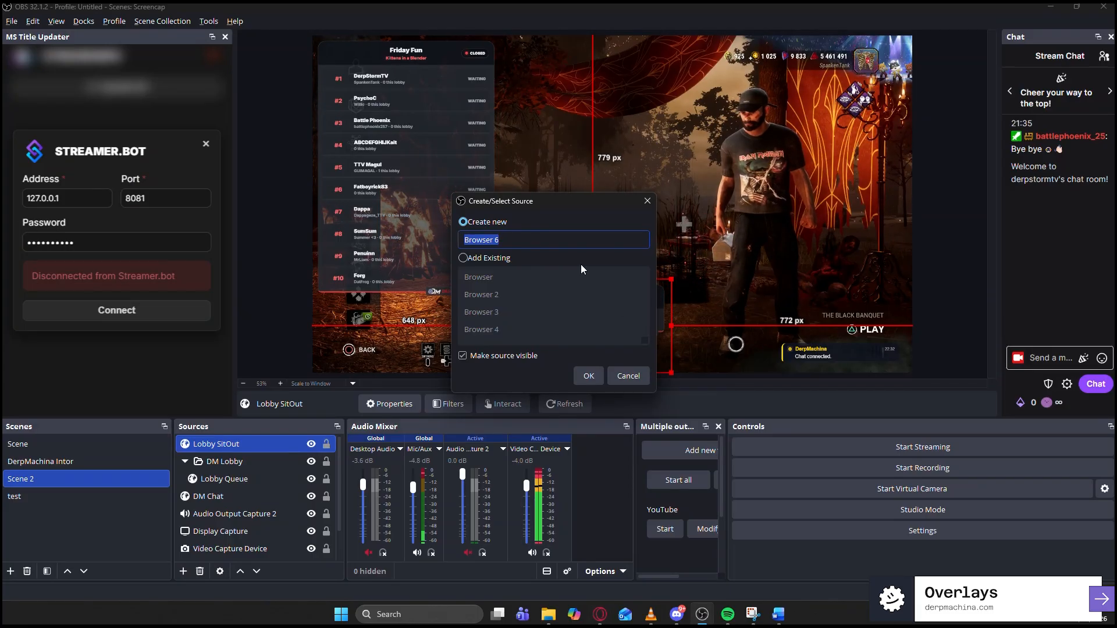
text(Lobby Commands)
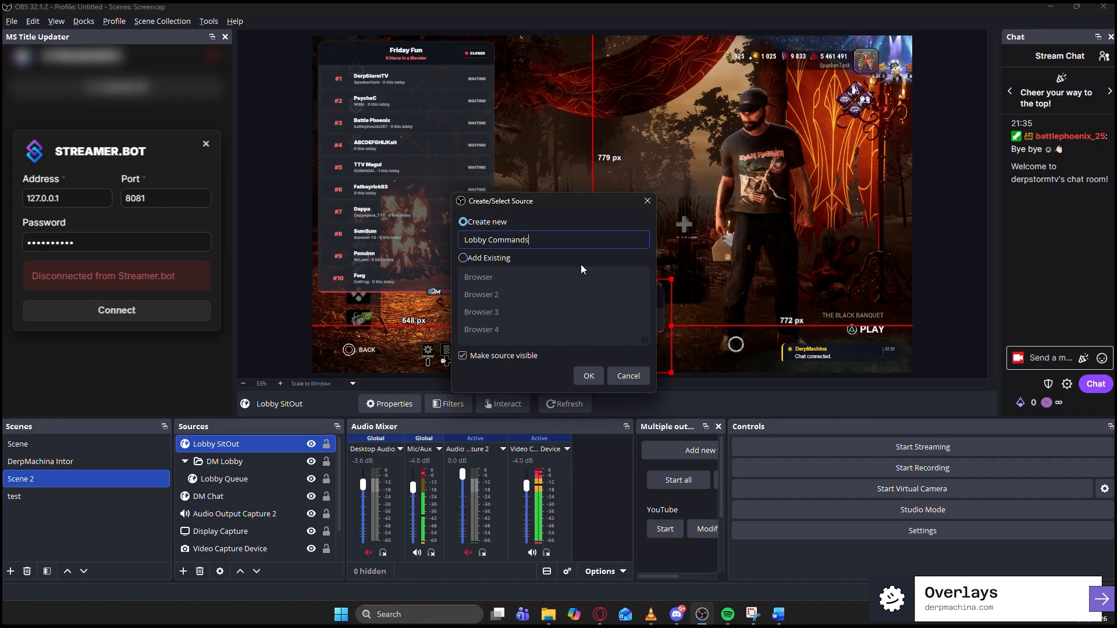
key(Return)
- Replace the default address with the Commands URL and position the overlay upper right
click(543, 321)
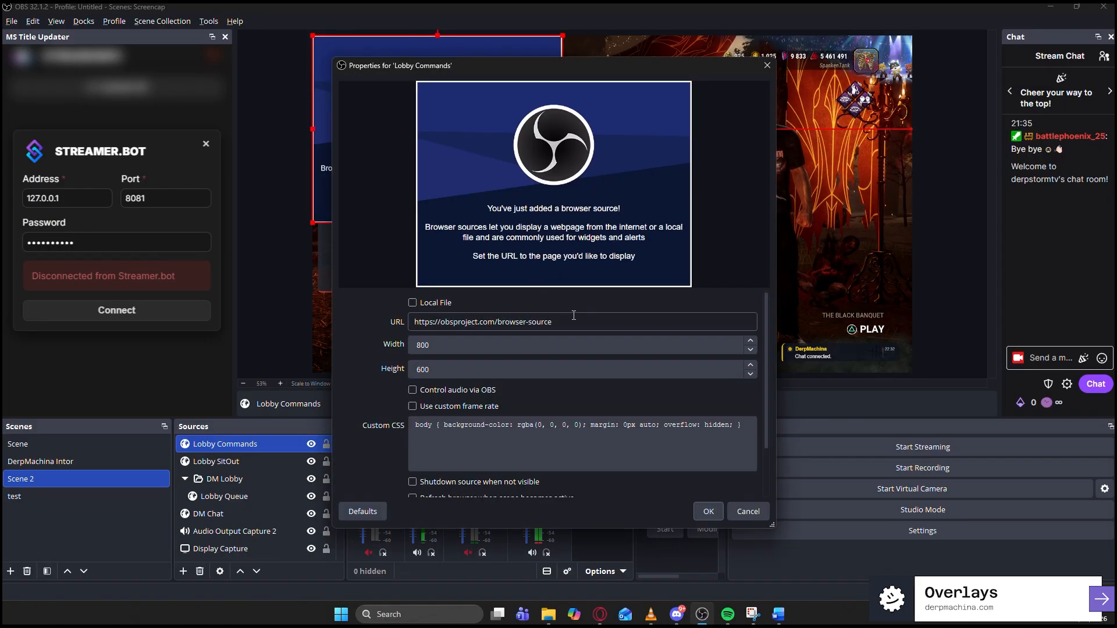
key(ctrl+a)
key(ctrl+v)
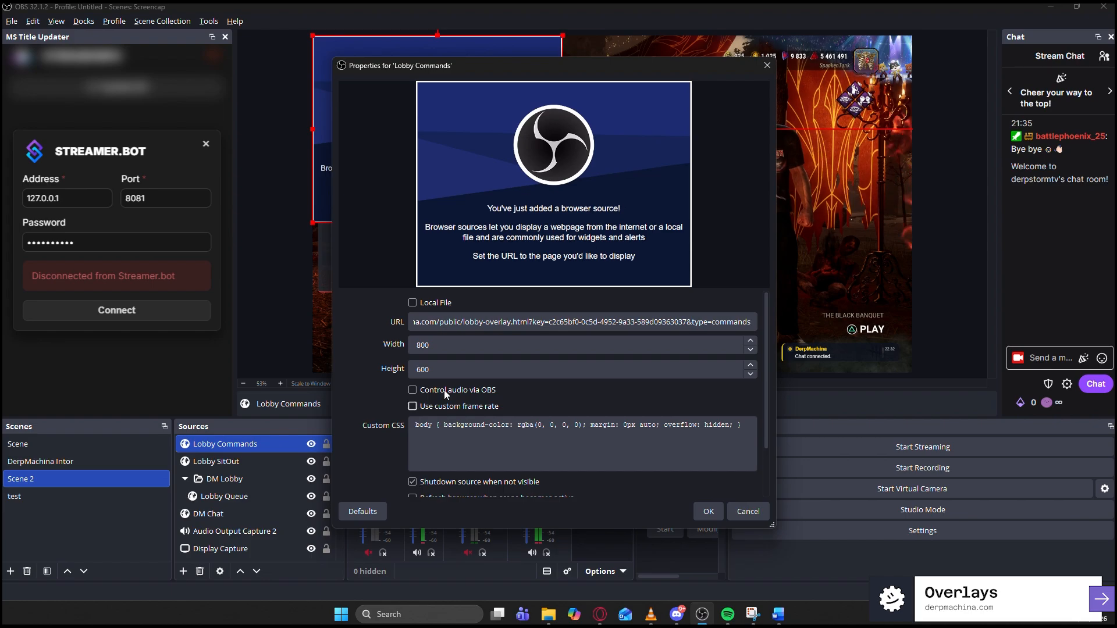
drag(439, 347, 393, 347)
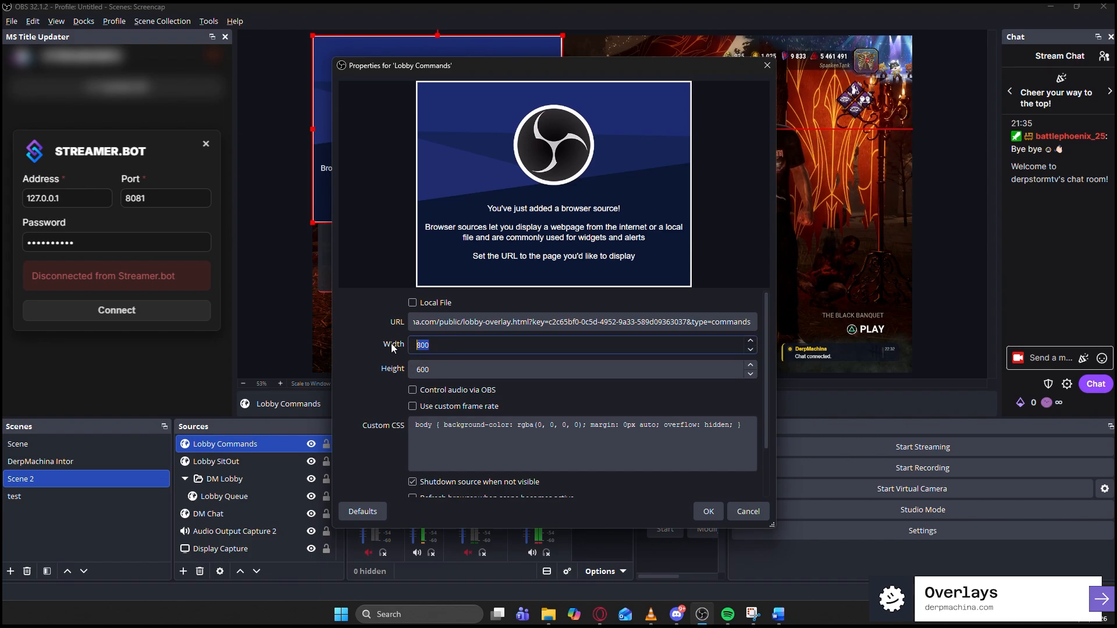
click(717, 512)
drag(439, 124, 726, 168)
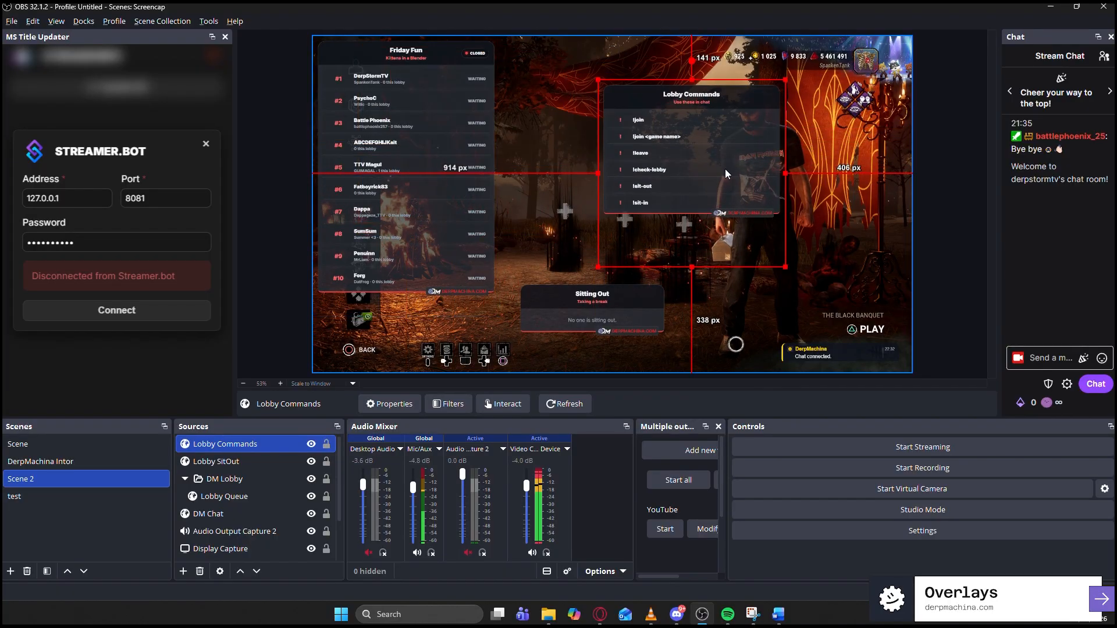
- Create a Lobby Toasts browser source, copying the Toast Popups overlay URL from the lobby page
click(185, 571)
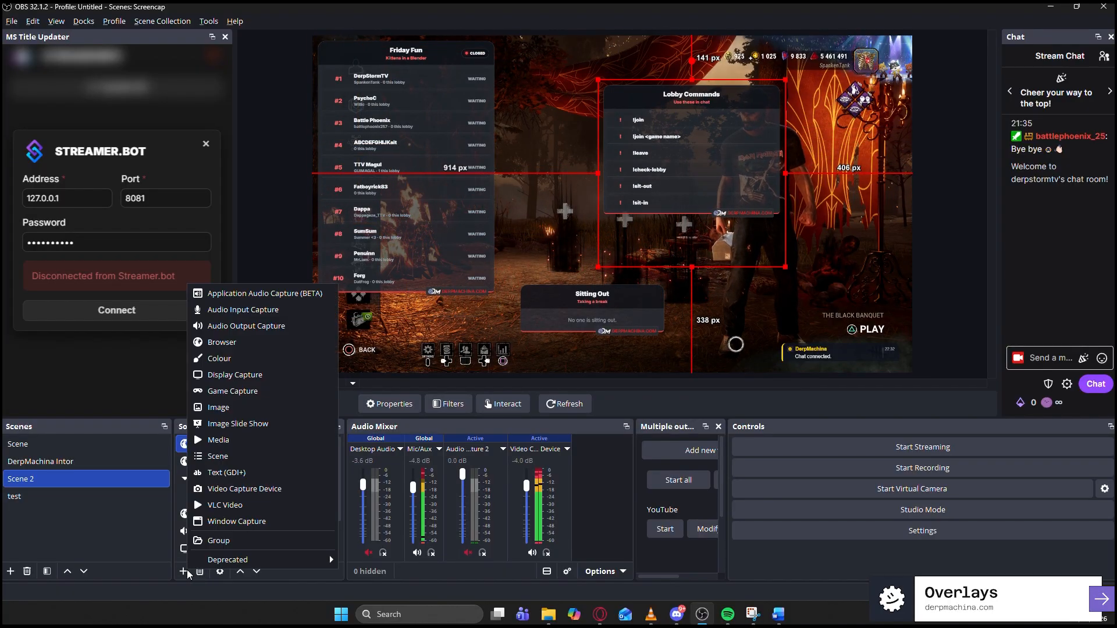
click(233, 342)
text(L)
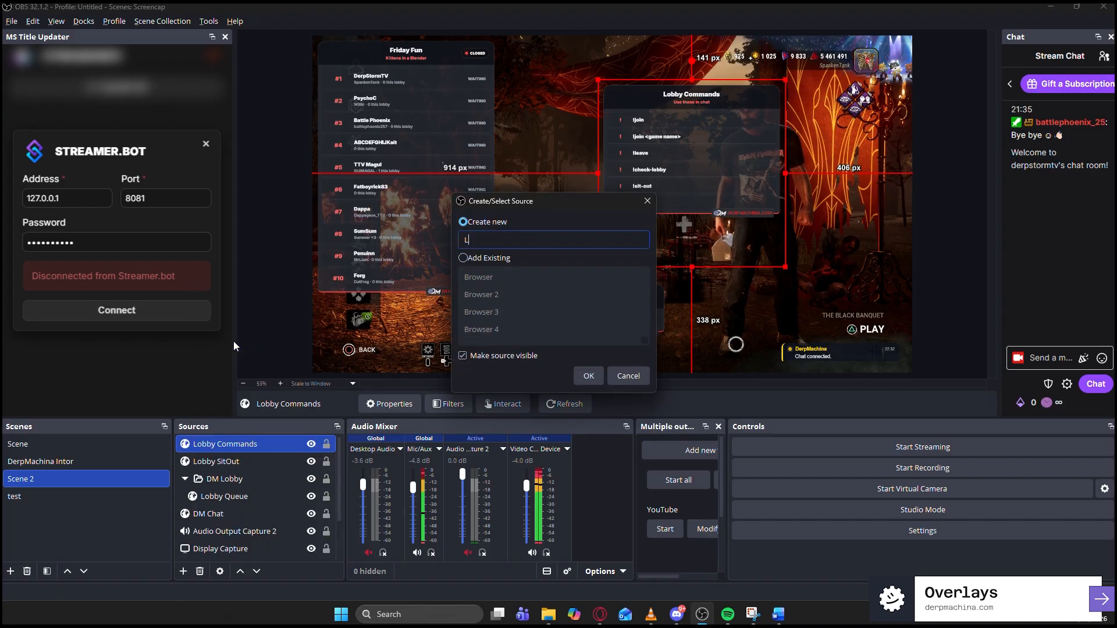
text(obby Toasts)
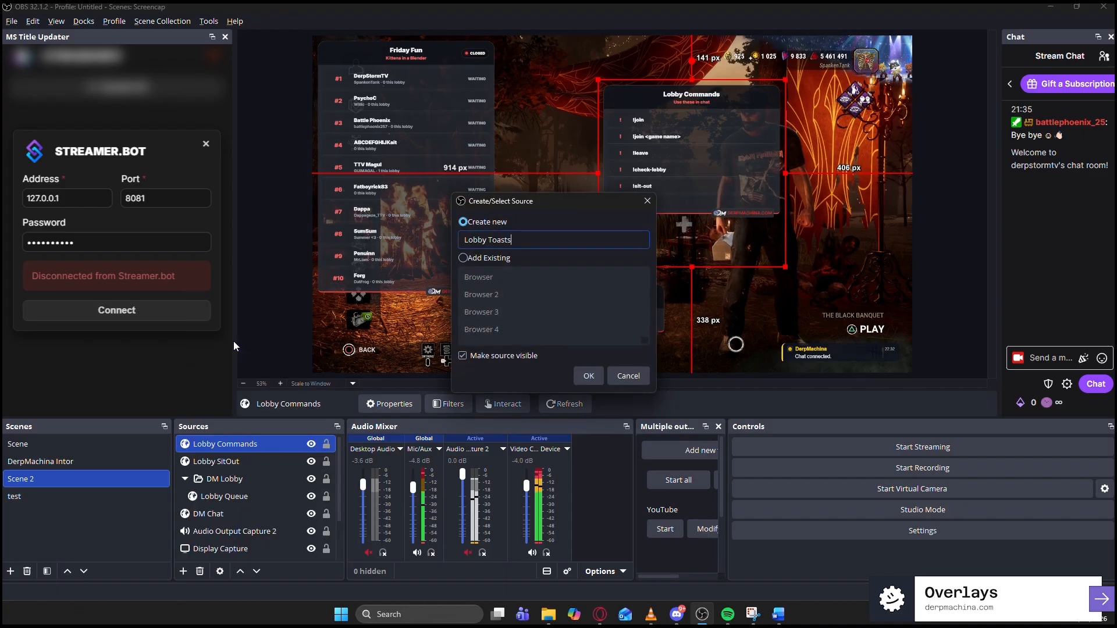
key(alt+Tab)
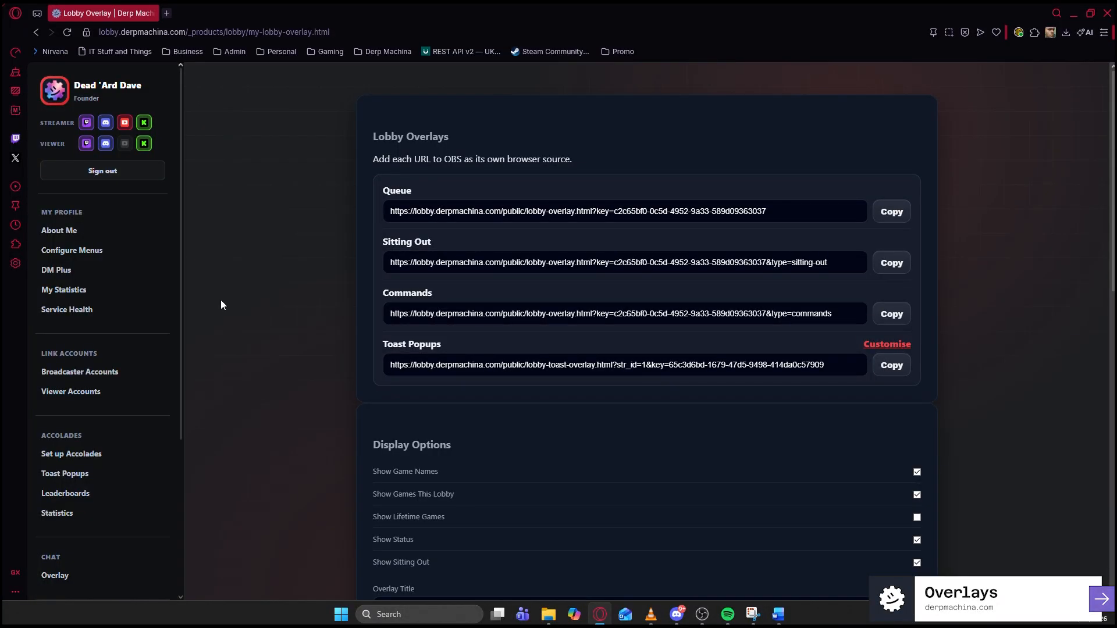
click(893, 365)
key(alt+Tab)
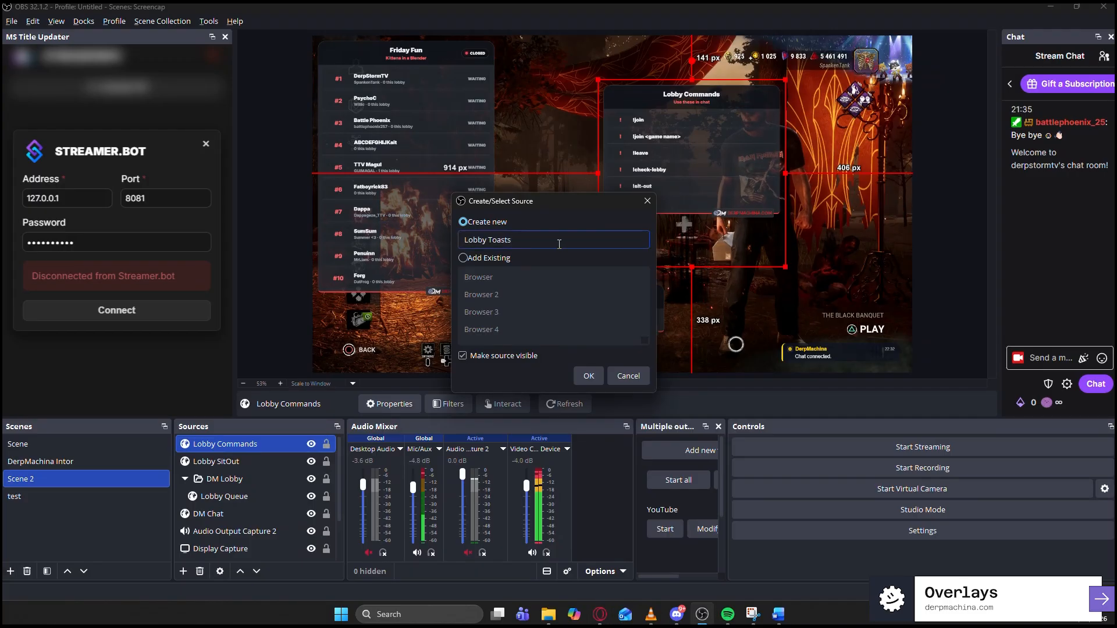
key(Return)
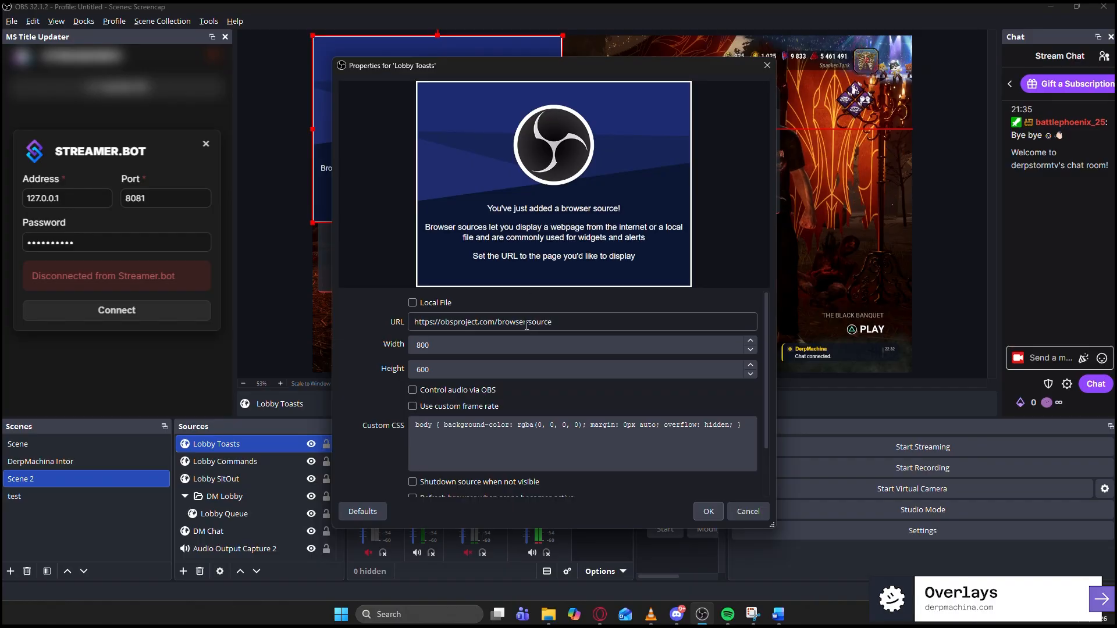
- Paste the Toast Popups URL and set the source size to 600×200
triple_click(526, 325)
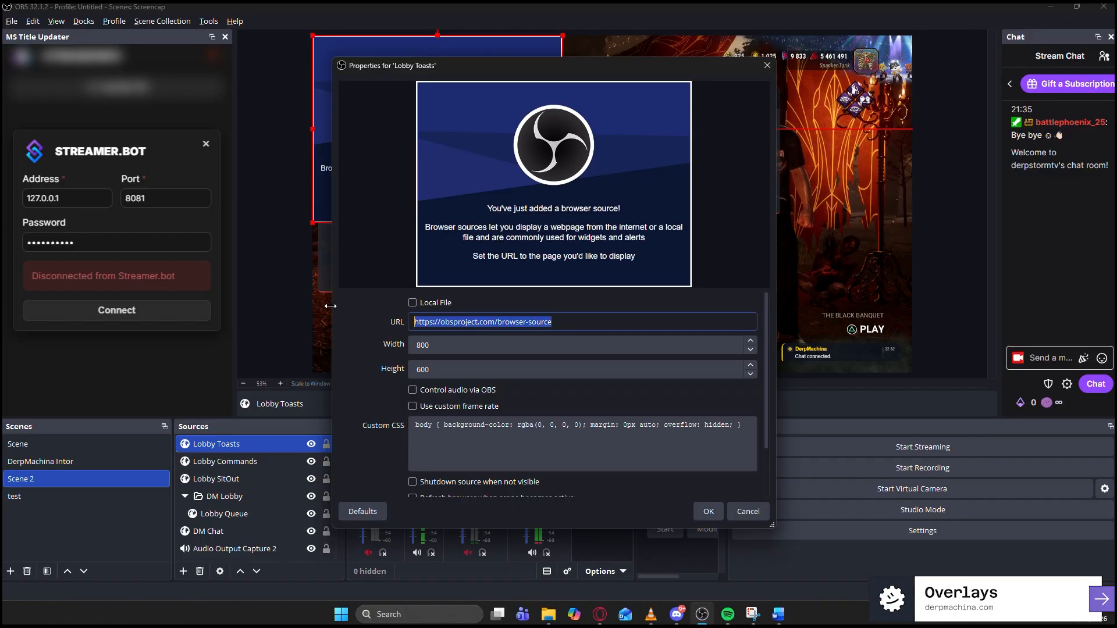
key(ctrl+v)
key(Tab)
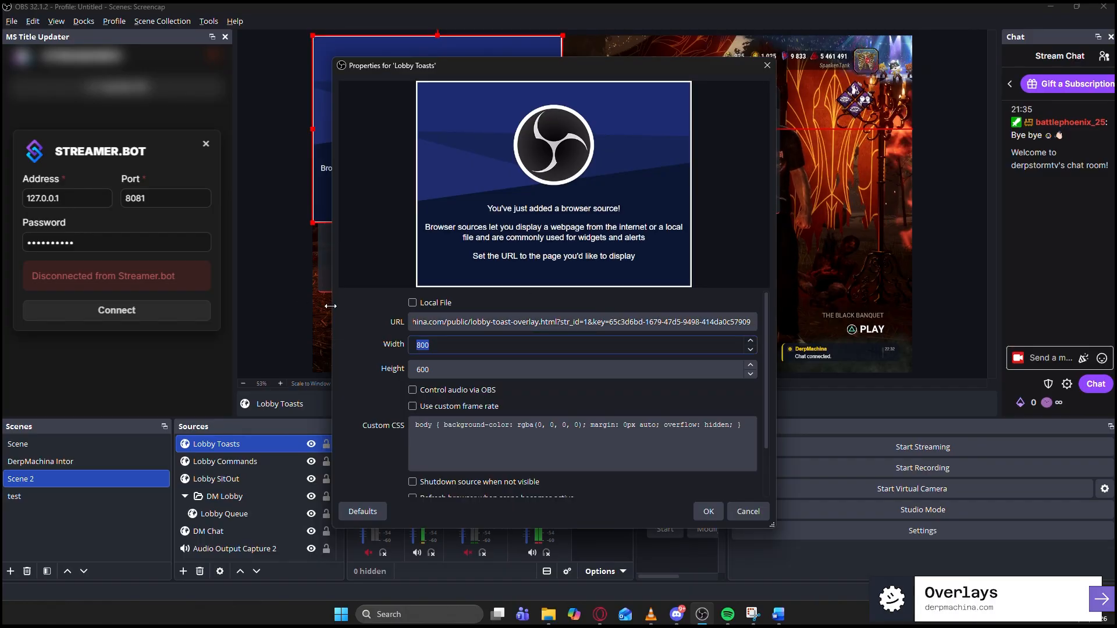
text(600)
key(Tab)
text(200)
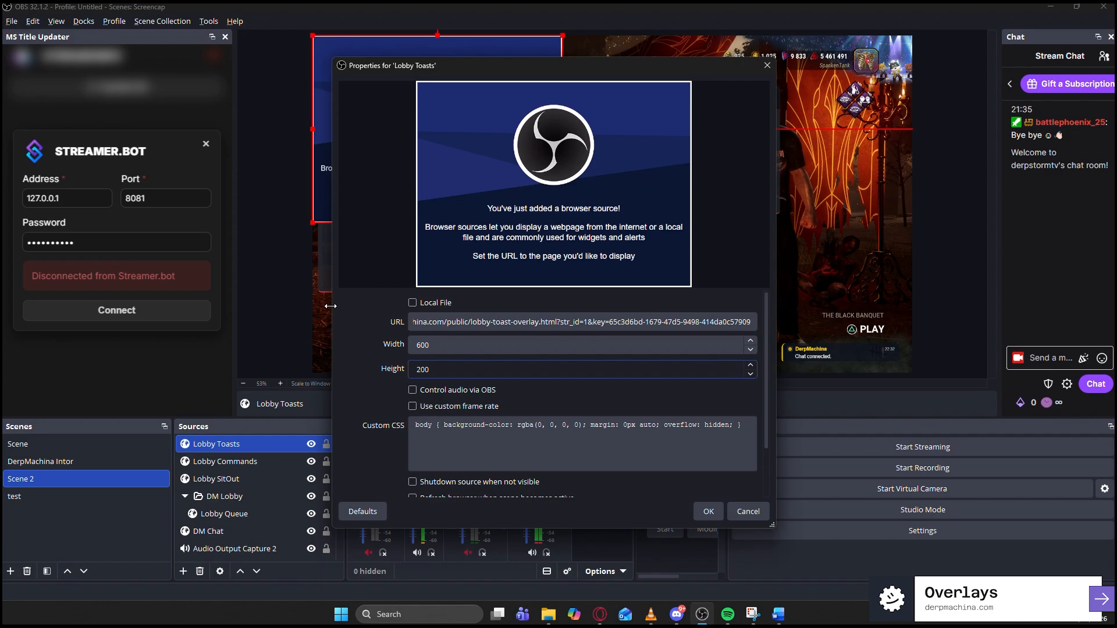
- Confirm Lobby Toasts, position it, and move Lobby SitOut and Lobby Commands into DM Lobby
click(708, 512)
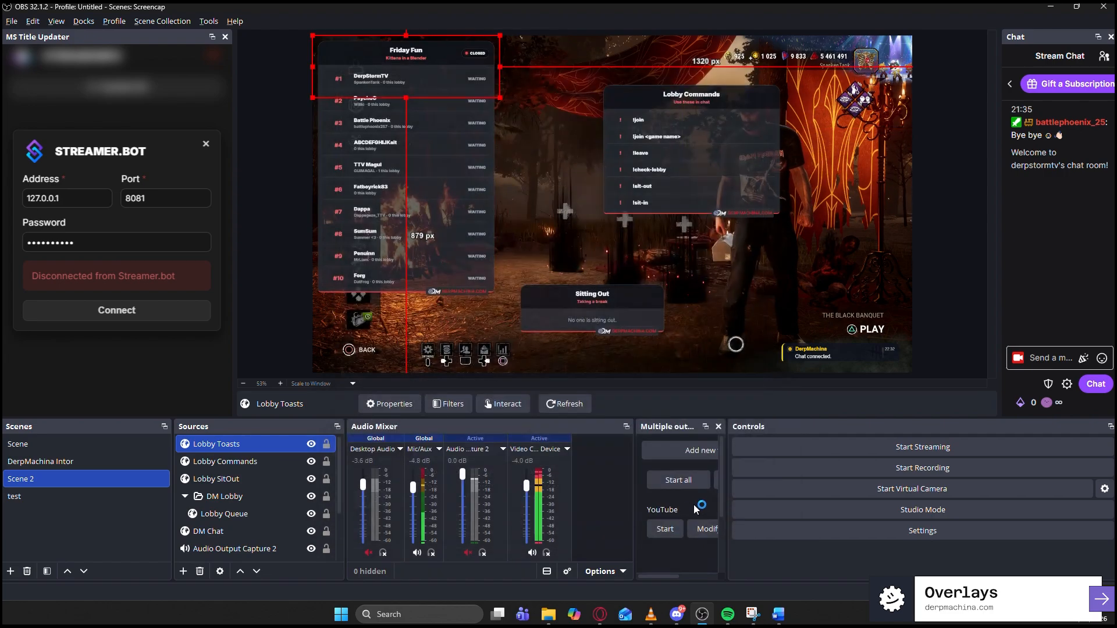
drag(599, 194, 636, 228)
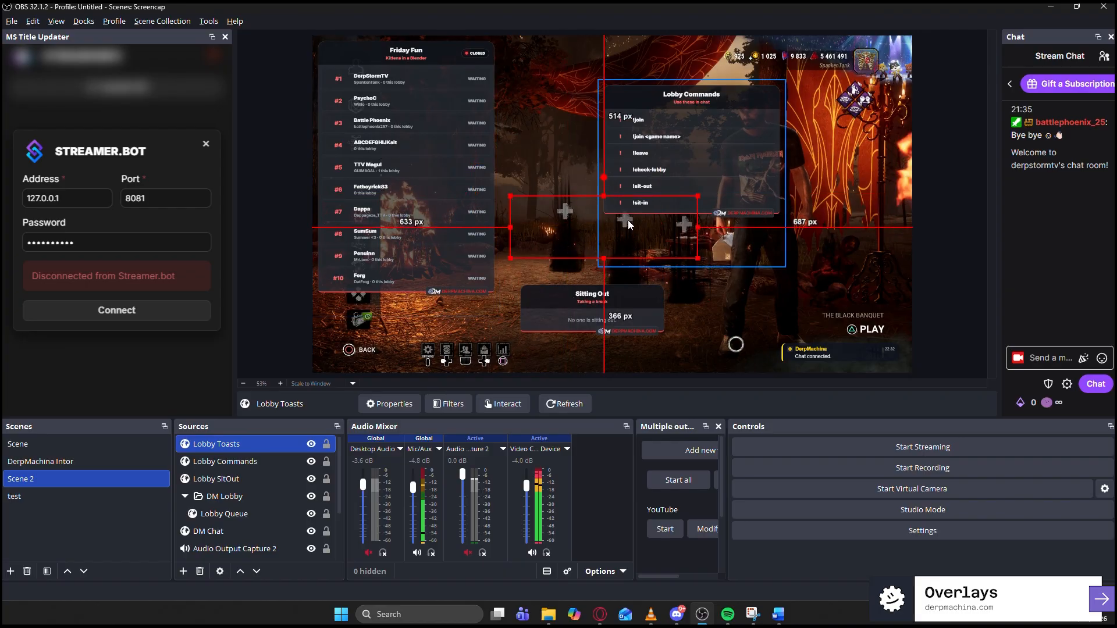
drag(212, 478, 231, 495)
drag(222, 456, 259, 466)
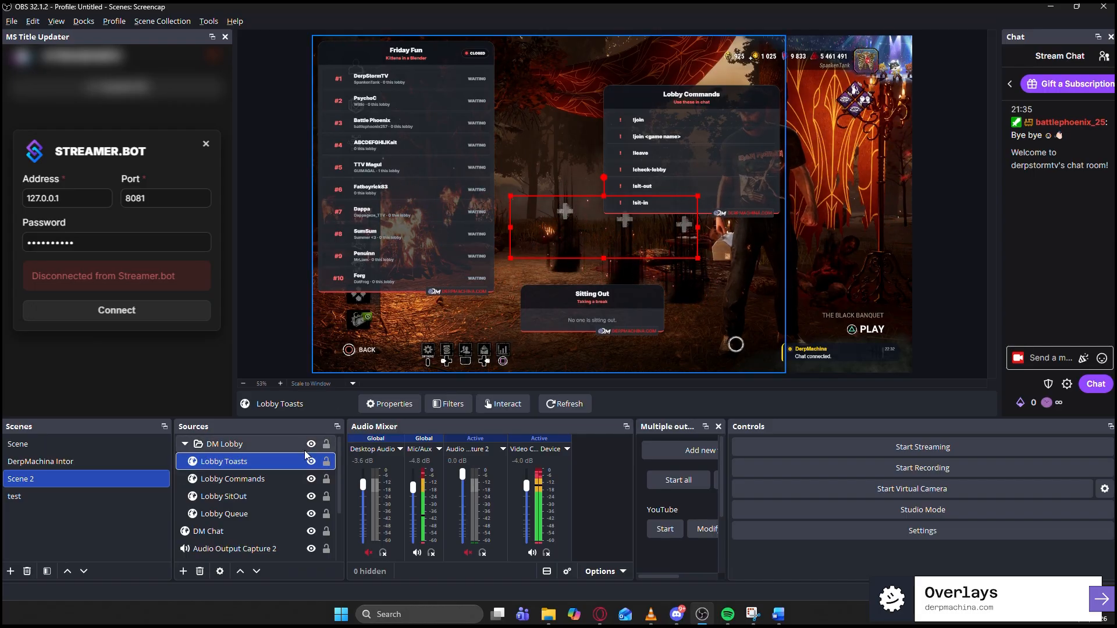
- Nudge the Toasts overlay and move the Commands panel to the frame's right side
click(246, 480)
click(259, 461)
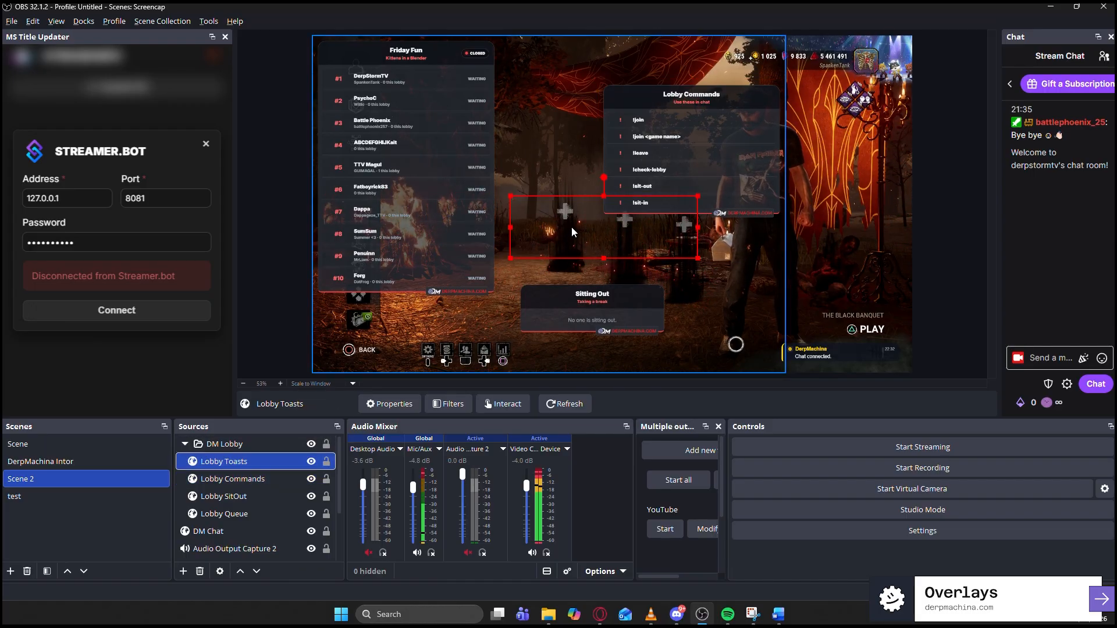
drag(596, 238, 602, 235)
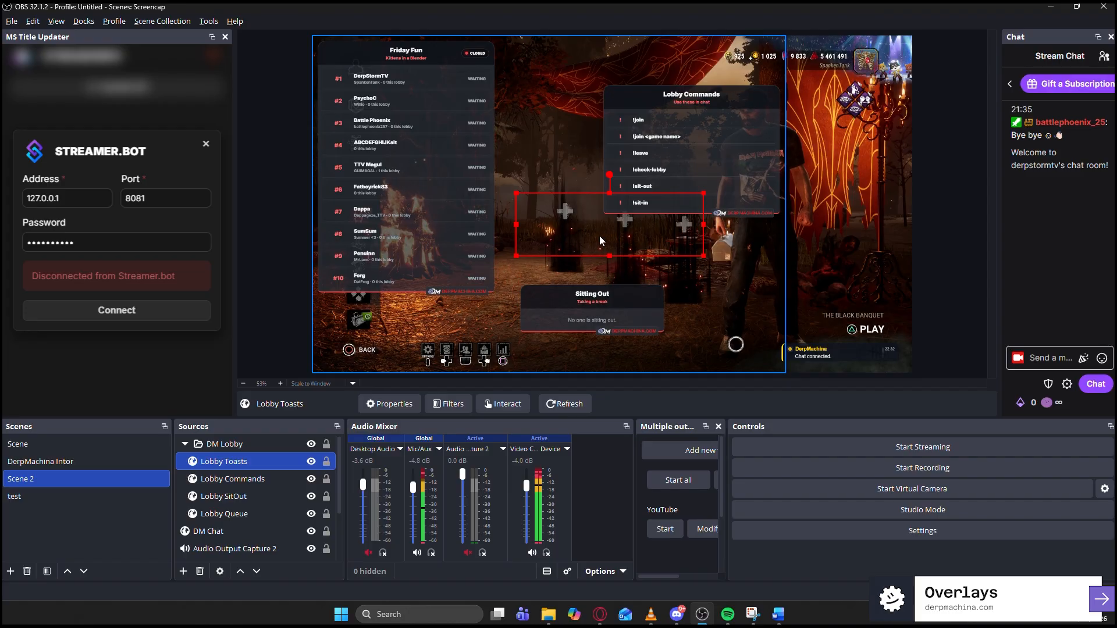
click(672, 152)
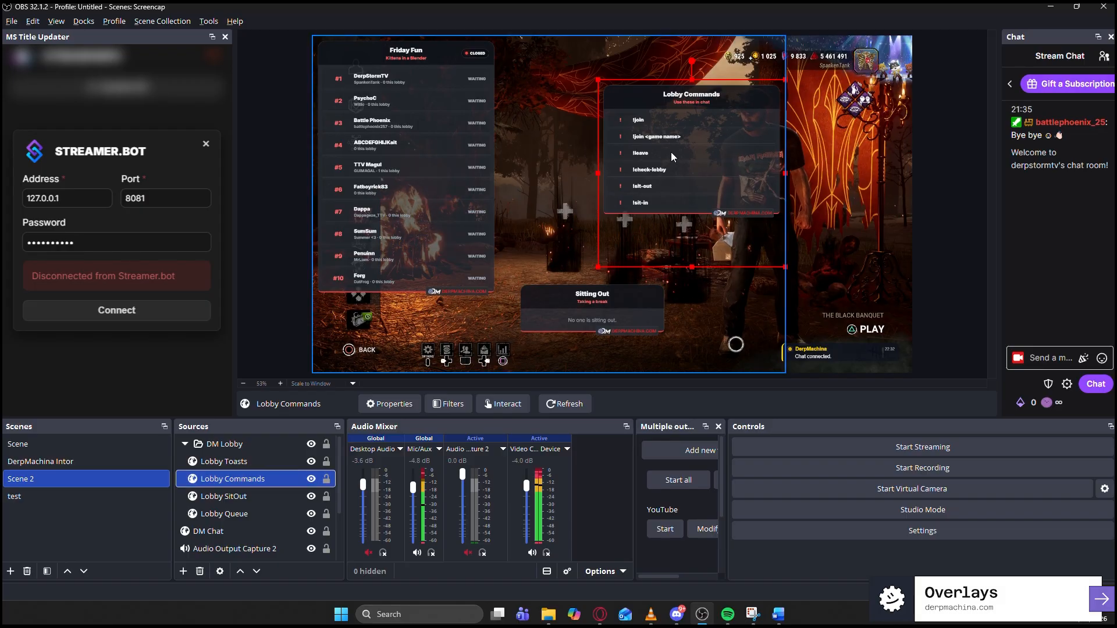
drag(672, 152, 761, 165)
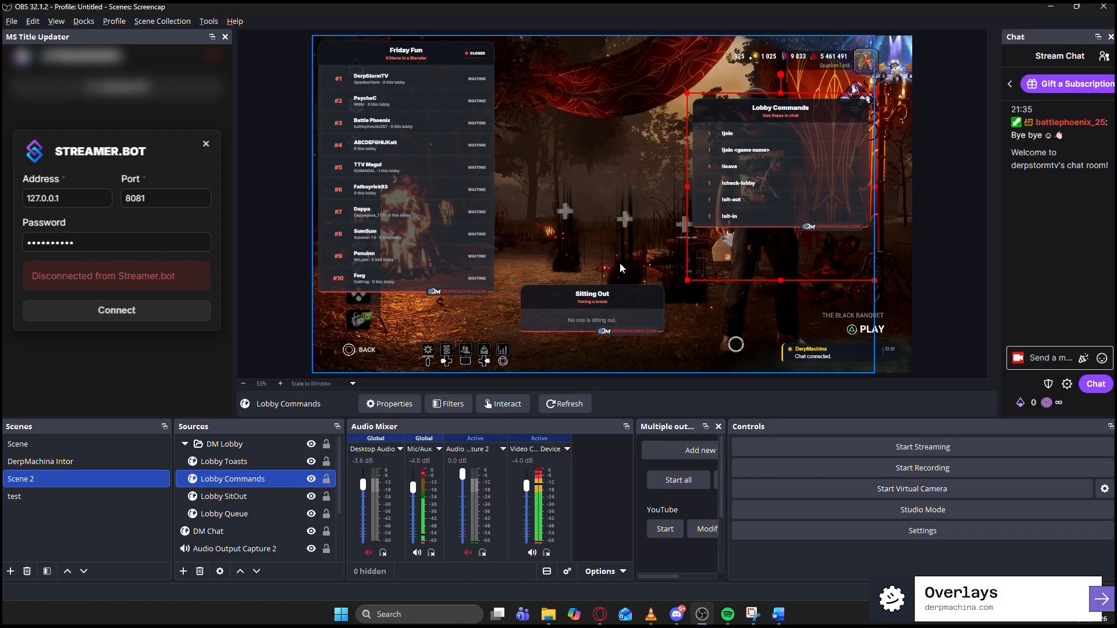
- Hide Lobby Commands, then toggle Sitting Out and the DM Lobby group off and back on
click(312, 479)
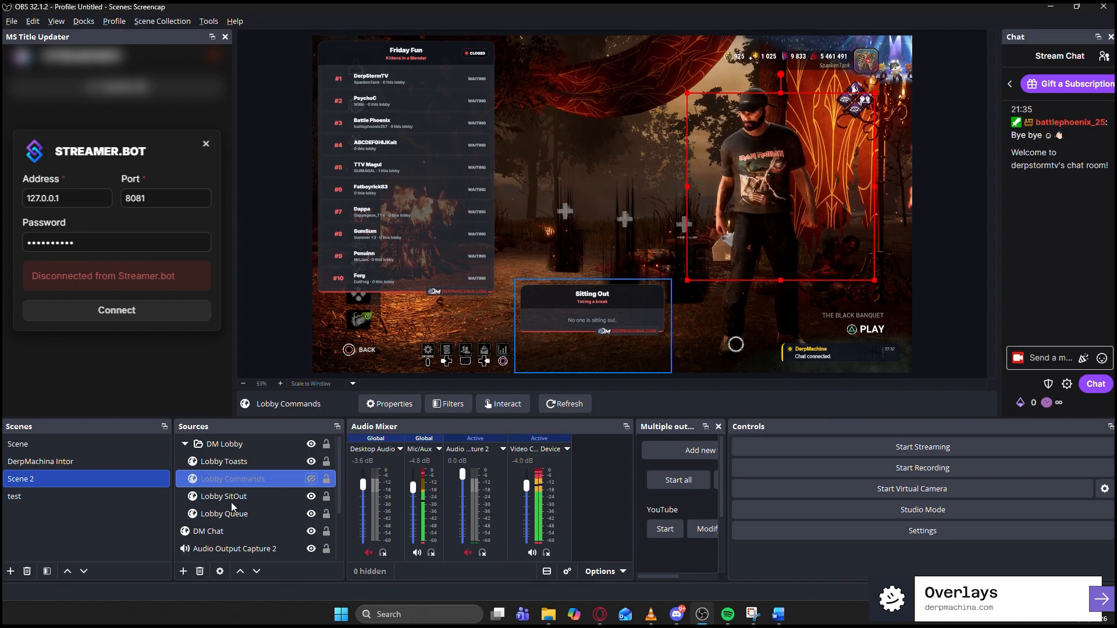
click(311, 497)
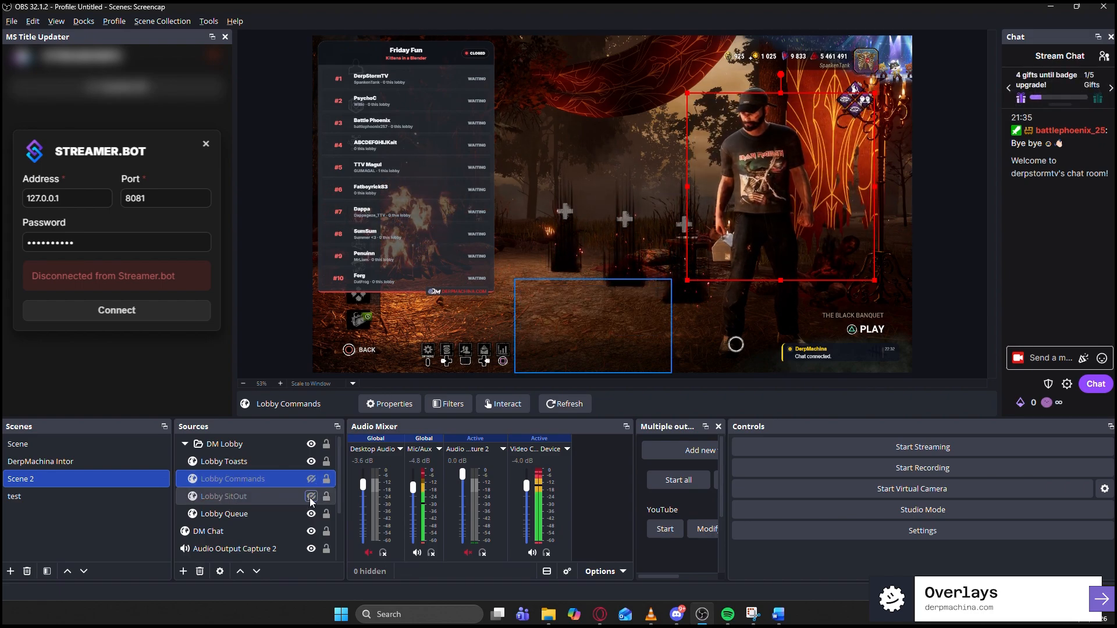
click(311, 497)
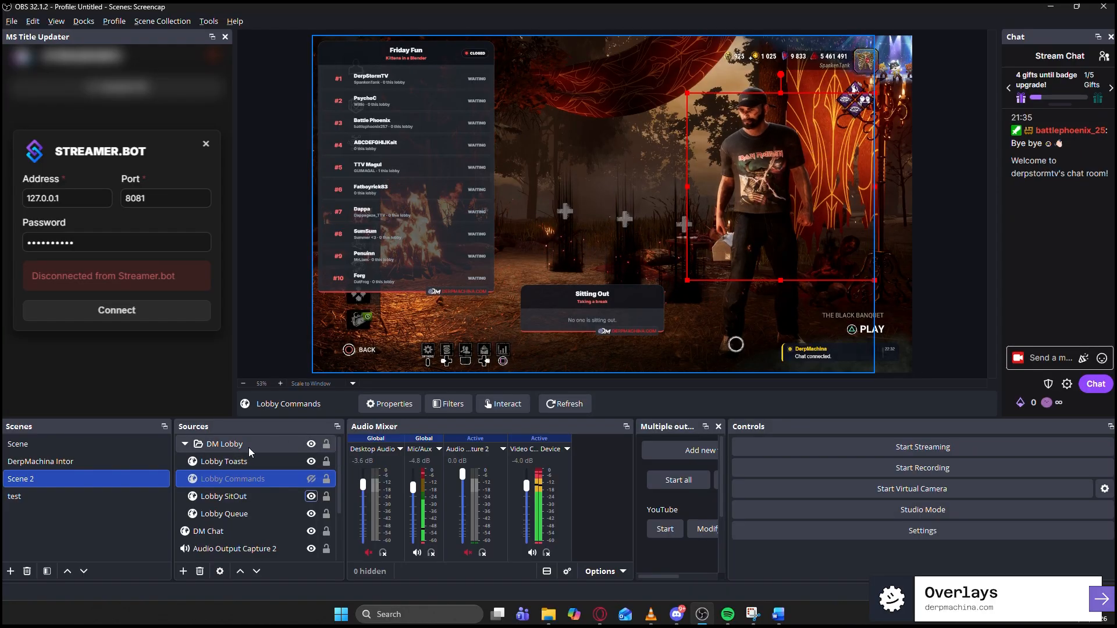
click(185, 444)
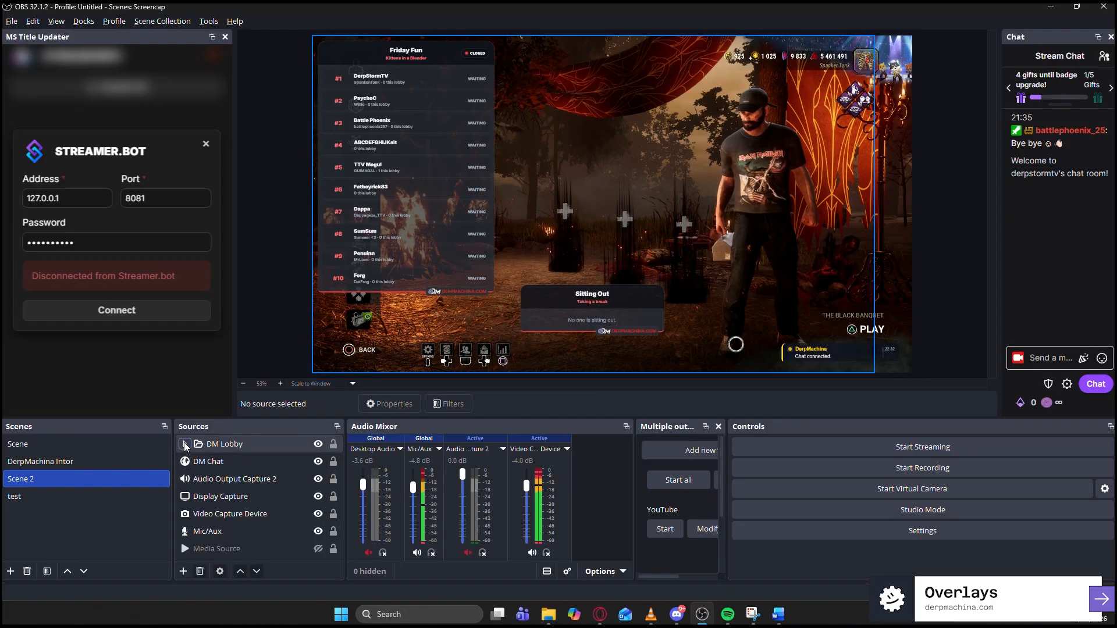
click(185, 444)
click(312, 444)
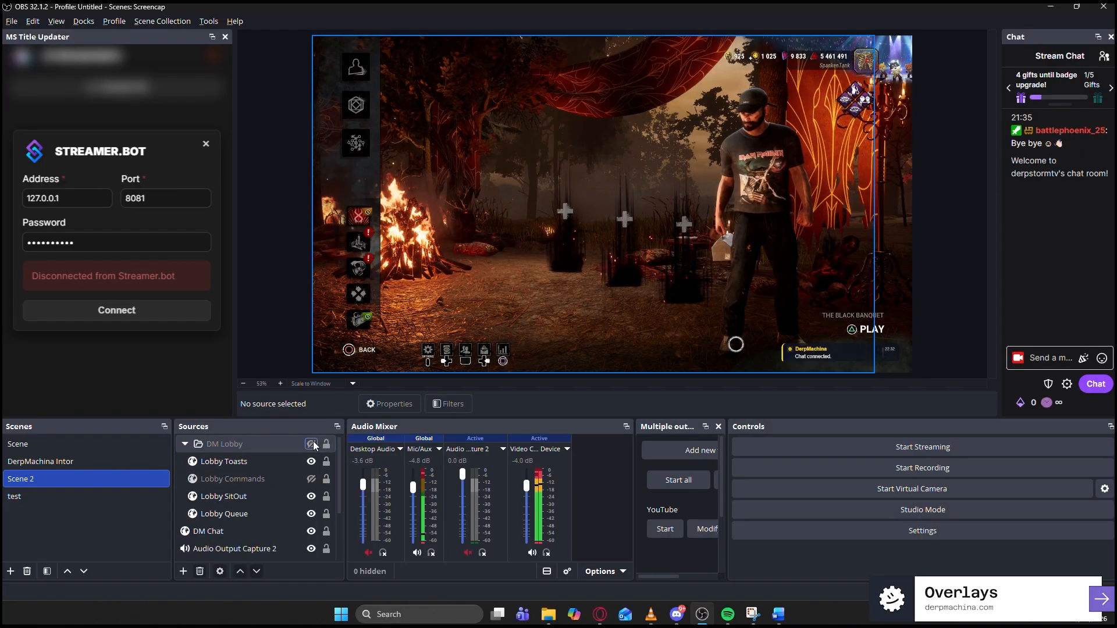
click(311, 444)
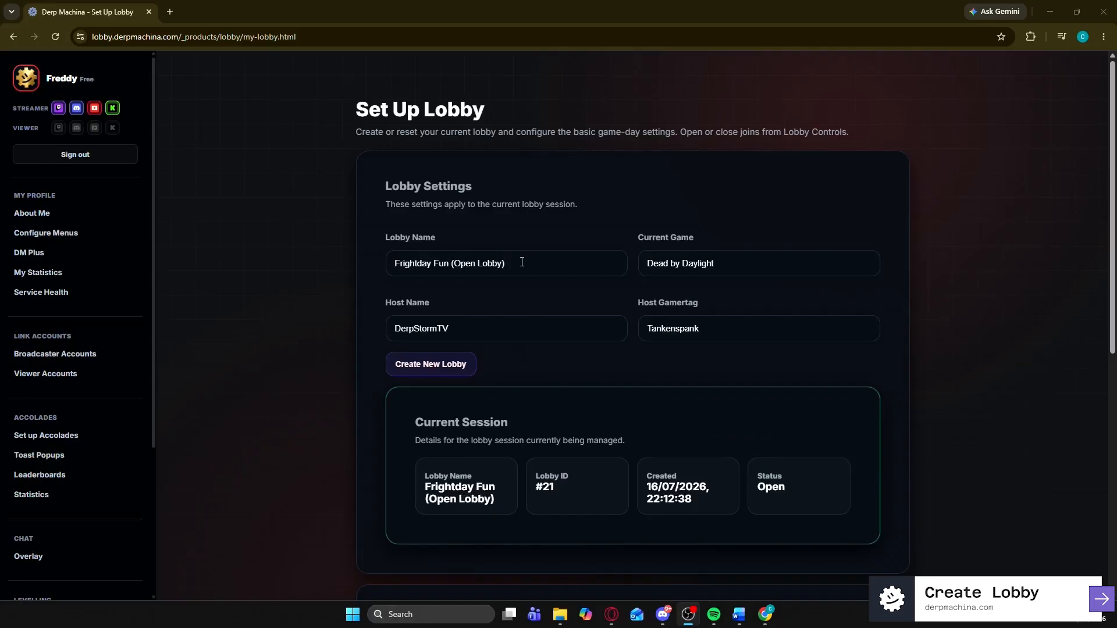
- Check the Frightday Fun lobby name, game, host name and gamertag fields, then create a new lobby
drag(521, 261, 378, 260)
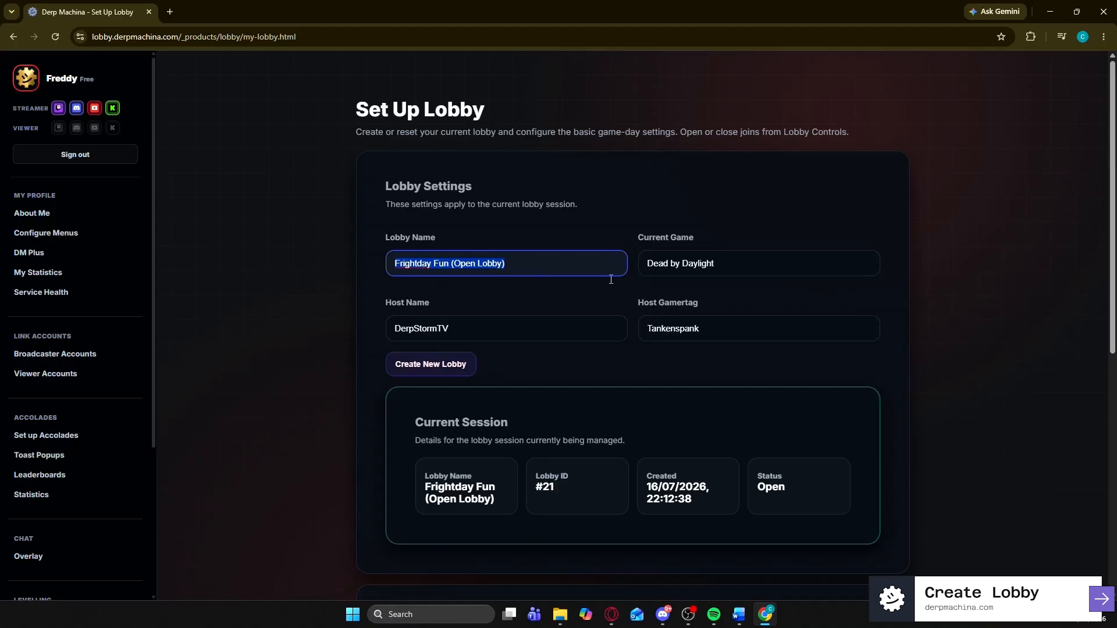
drag(727, 265, 613, 260)
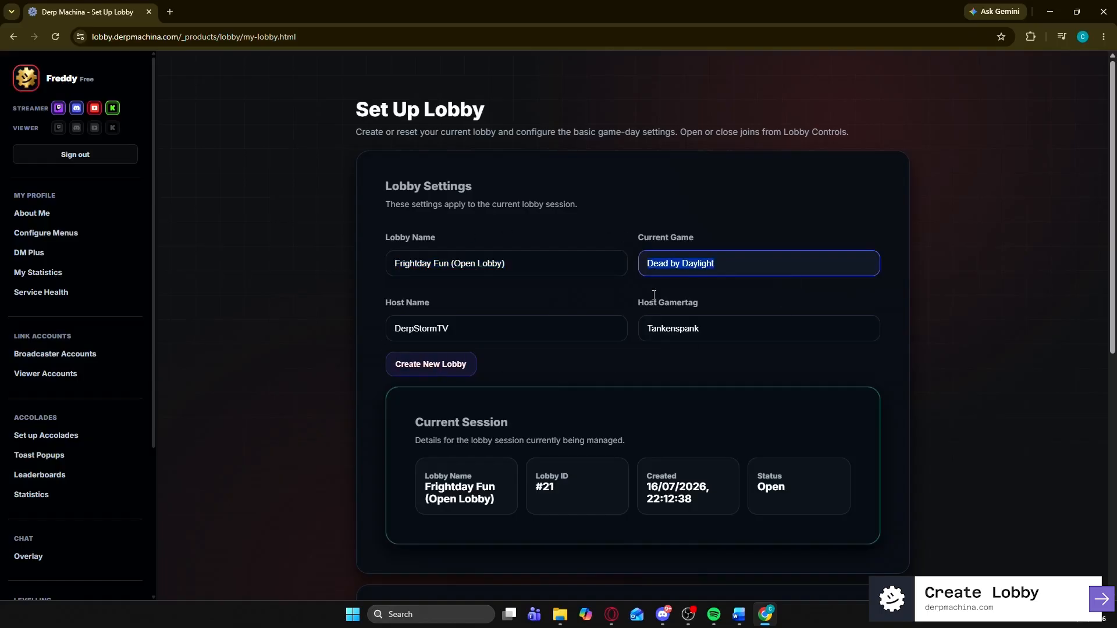
drag(472, 321, 376, 321)
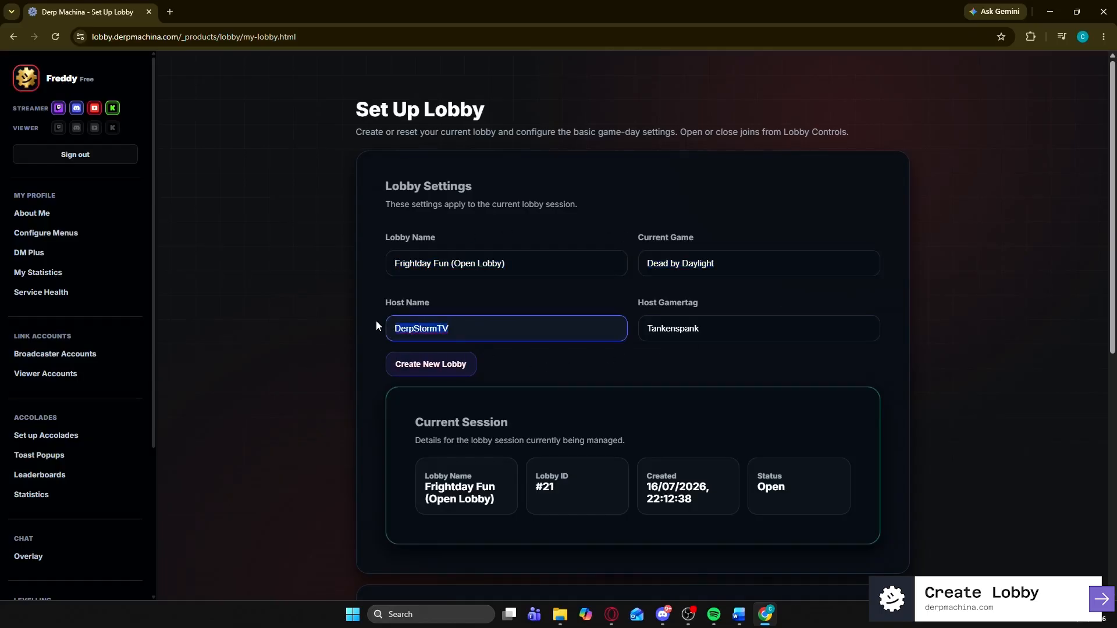
click(484, 331)
drag(704, 330, 652, 319)
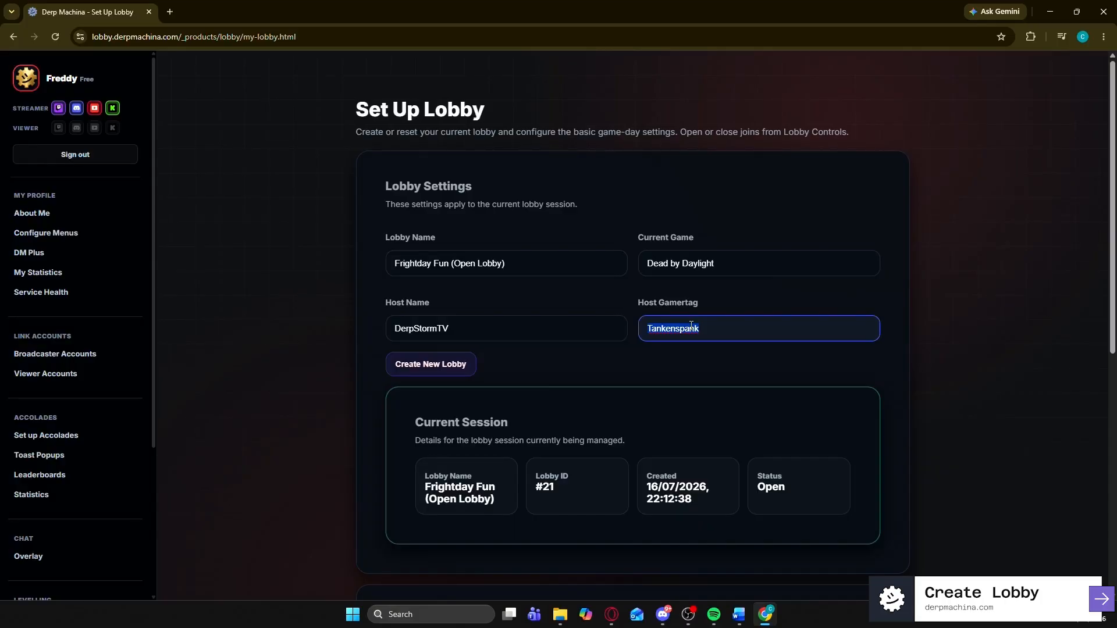
click(451, 370)
- Scroll down to the Viewer Commands section that lists the lobby's chat commands
scroll(736, 437, down, 8)
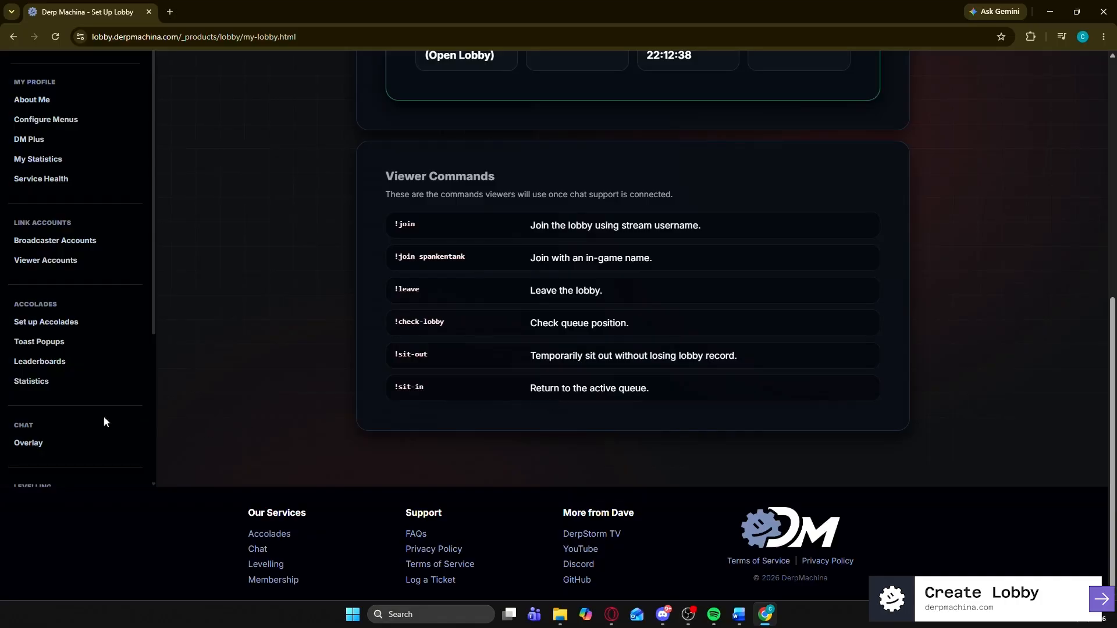
scroll(76, 418, down, 4)
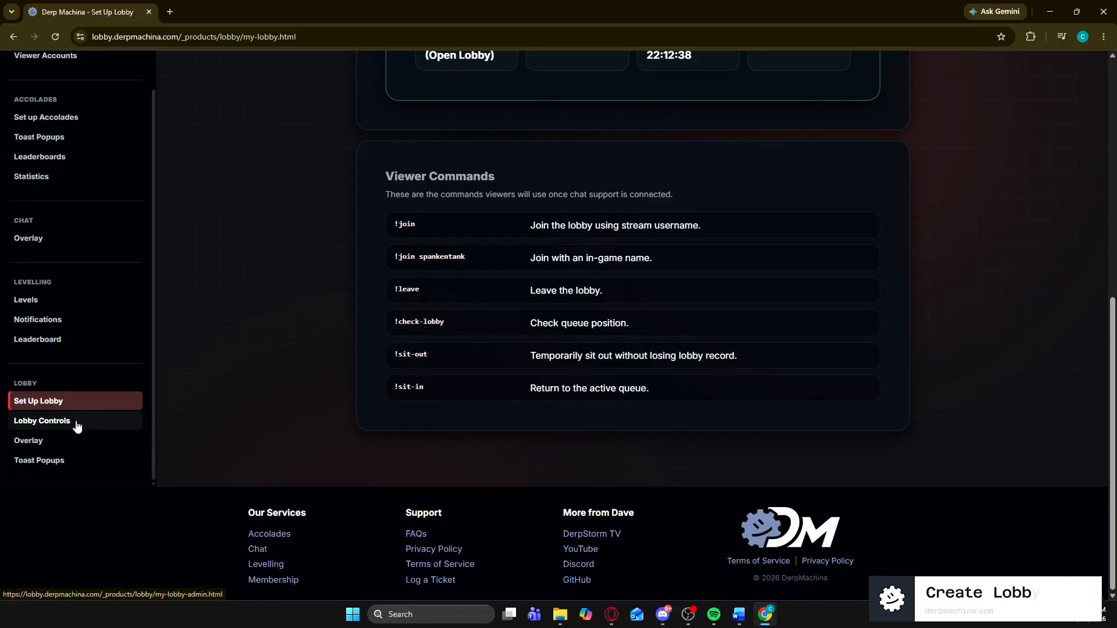
- On Lobby Controls, switch the Frightday Fun lobby status to closed, then back to open
click(76, 421)
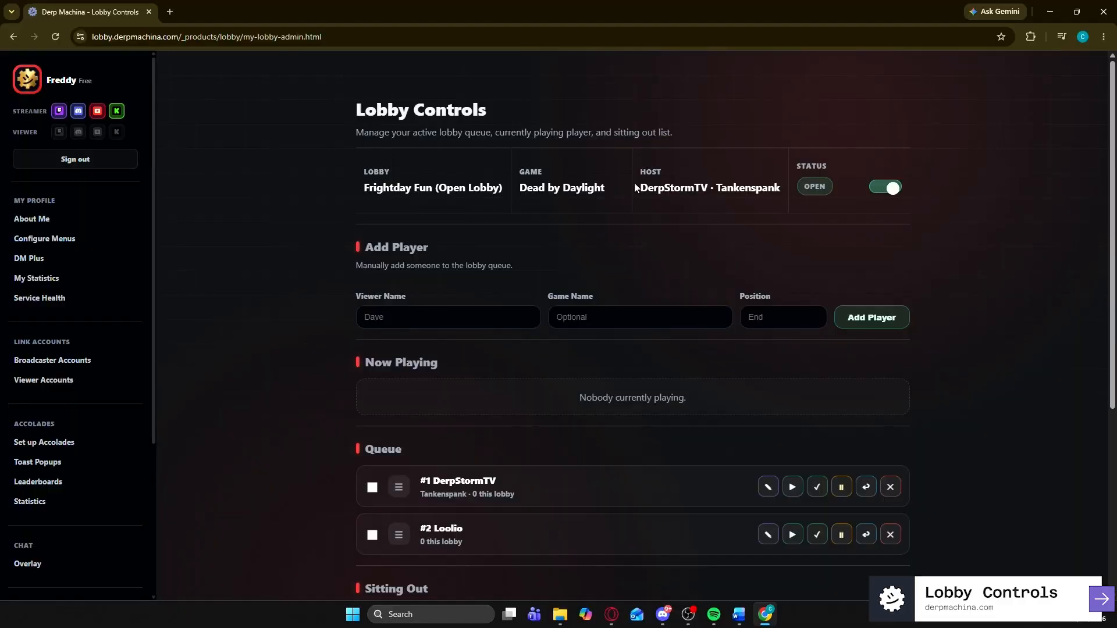
click(882, 195)
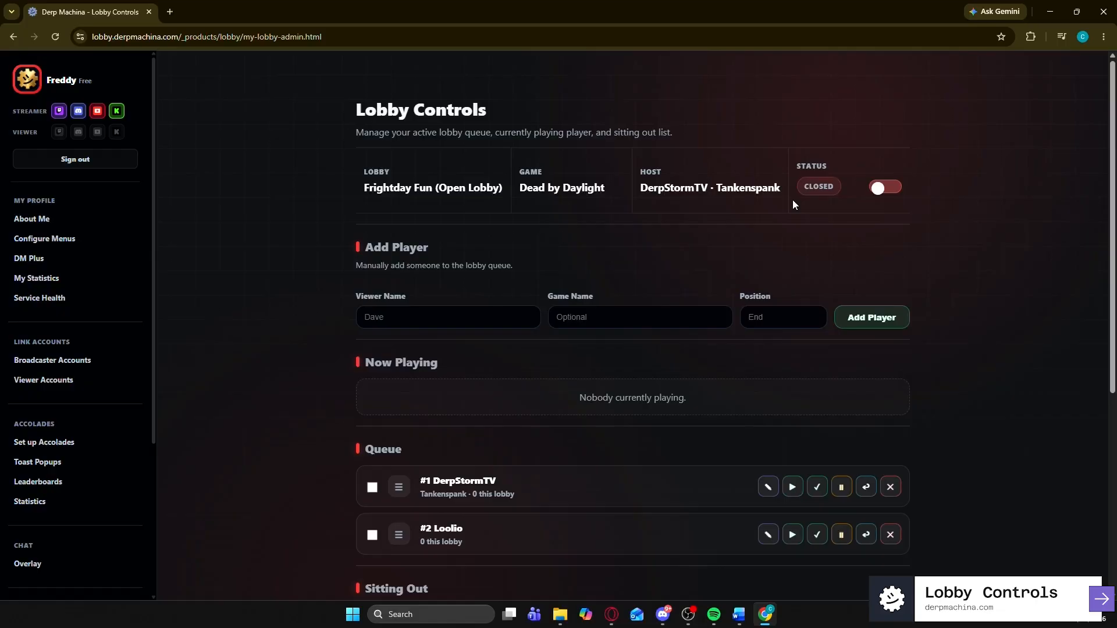
scroll(671, 451, down, 3)
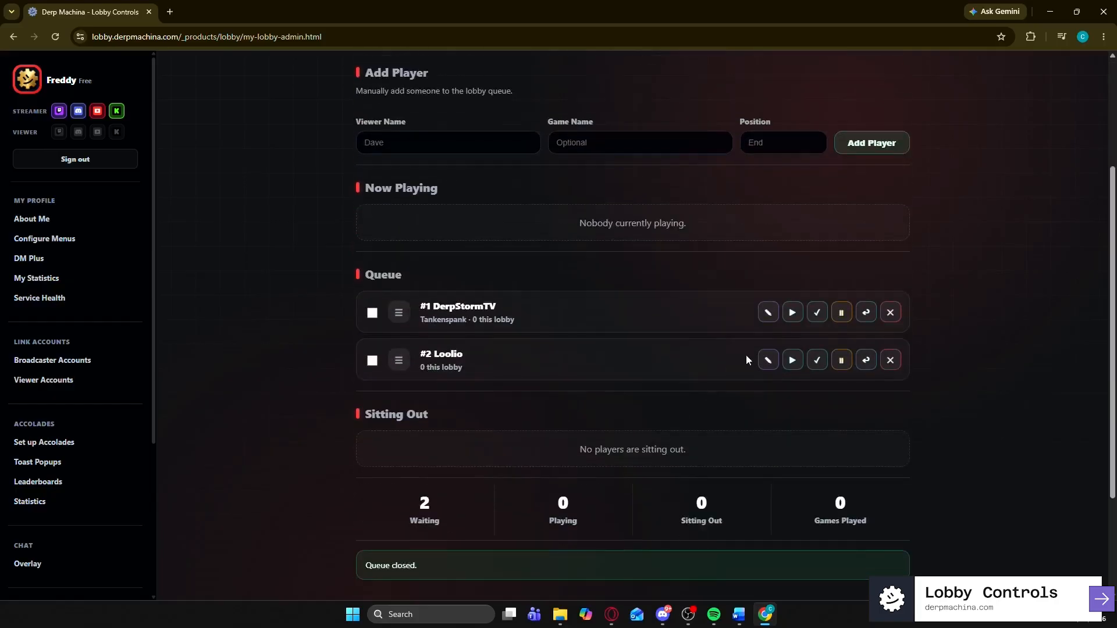
scroll(738, 308, up, 3)
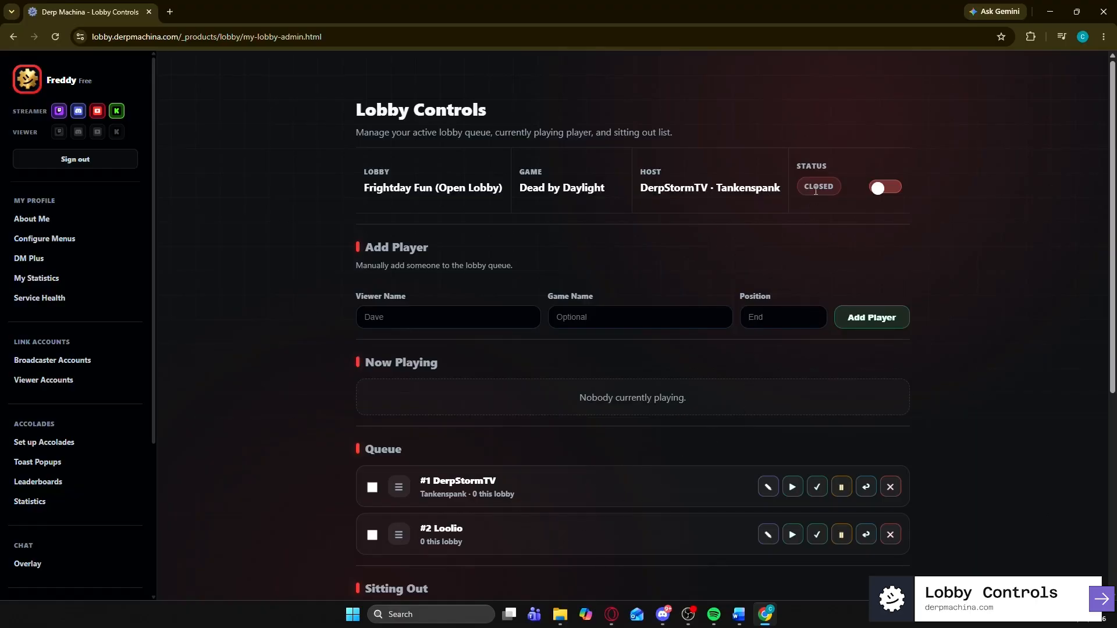
click(889, 188)
scroll(671, 278, down, 2)
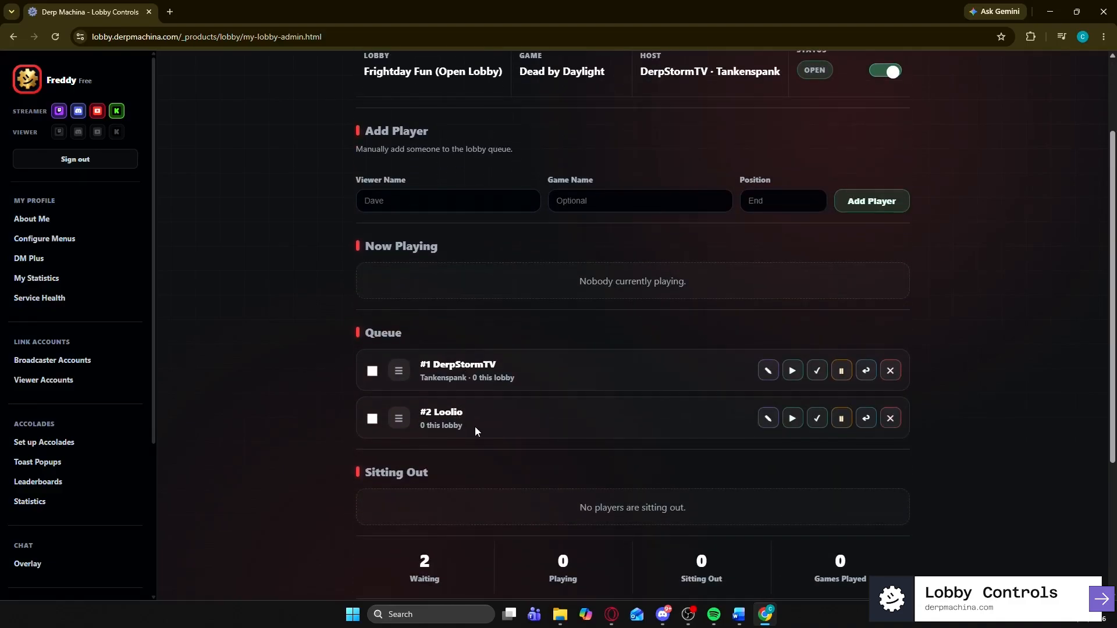
- Enter a new in-game name for the second queued player in the edit prompt and confirm it
click(766, 419)
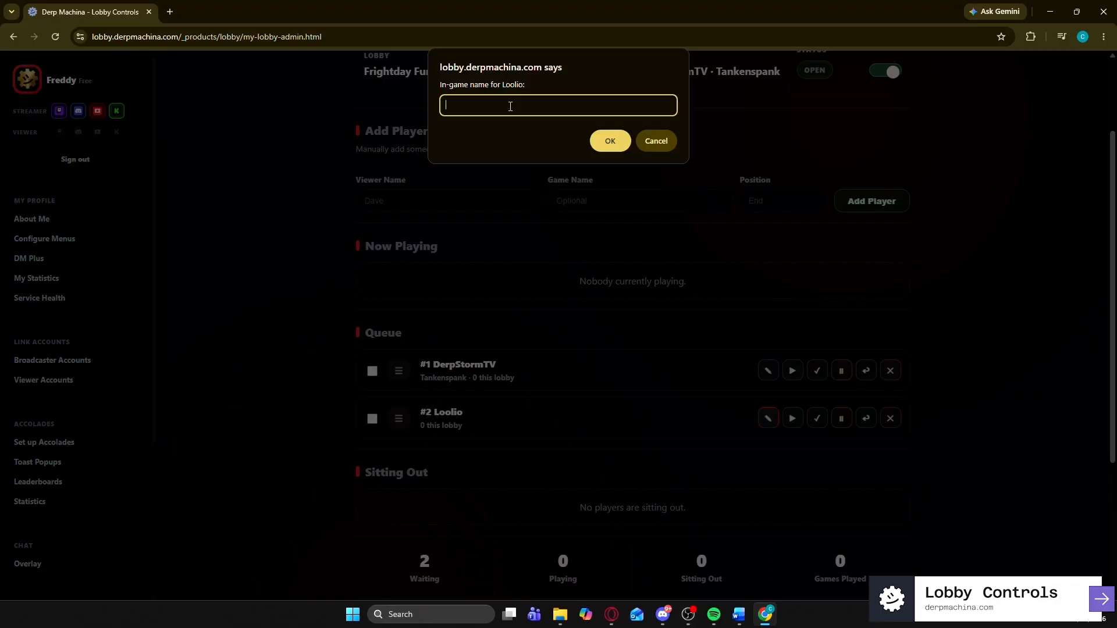
text(Mifor)
key(BackSpace)
key(BackSpace)
key(BackSpace)
text(dforiys)
click(602, 140)
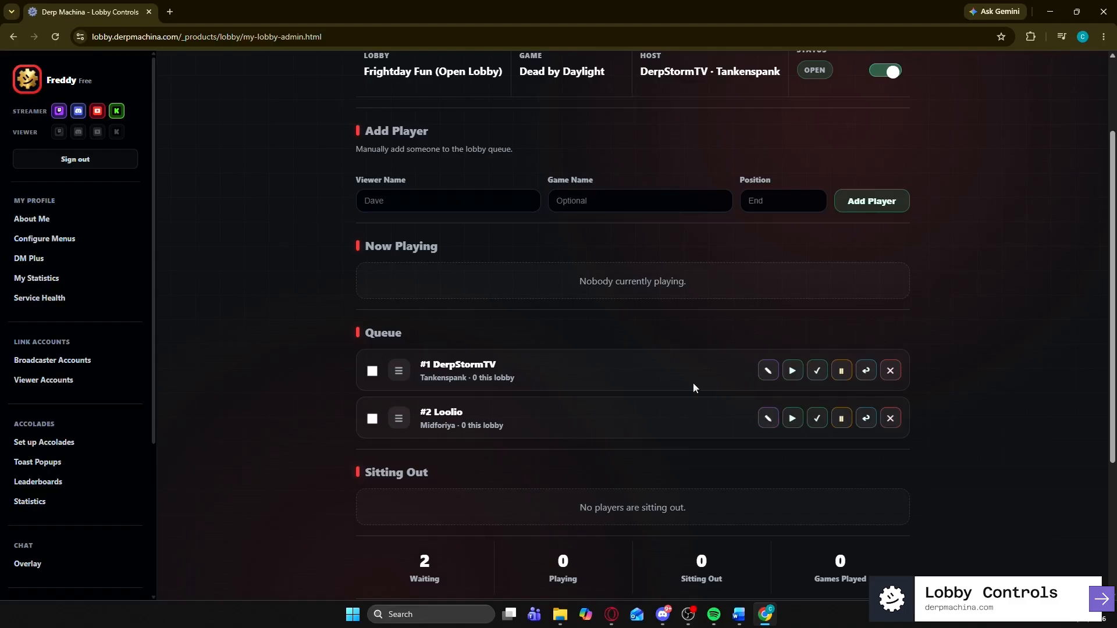
scroll(669, 372, up, 2)
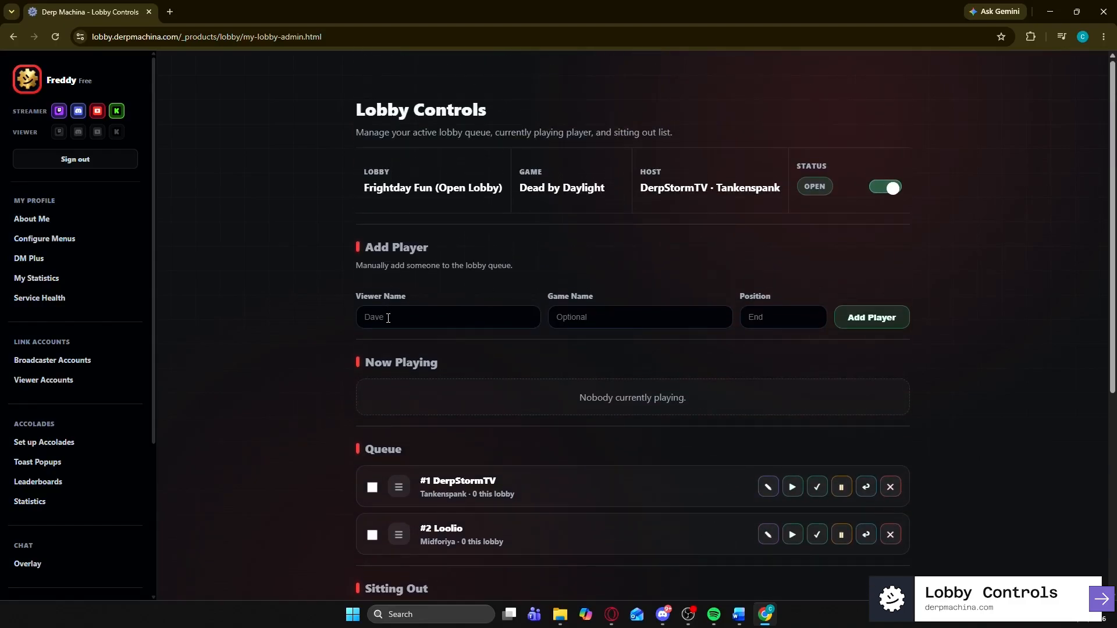
click(384, 316)
- Reopen the Friday Fun lobby to new joins
click(582, 320)
key(Tab)
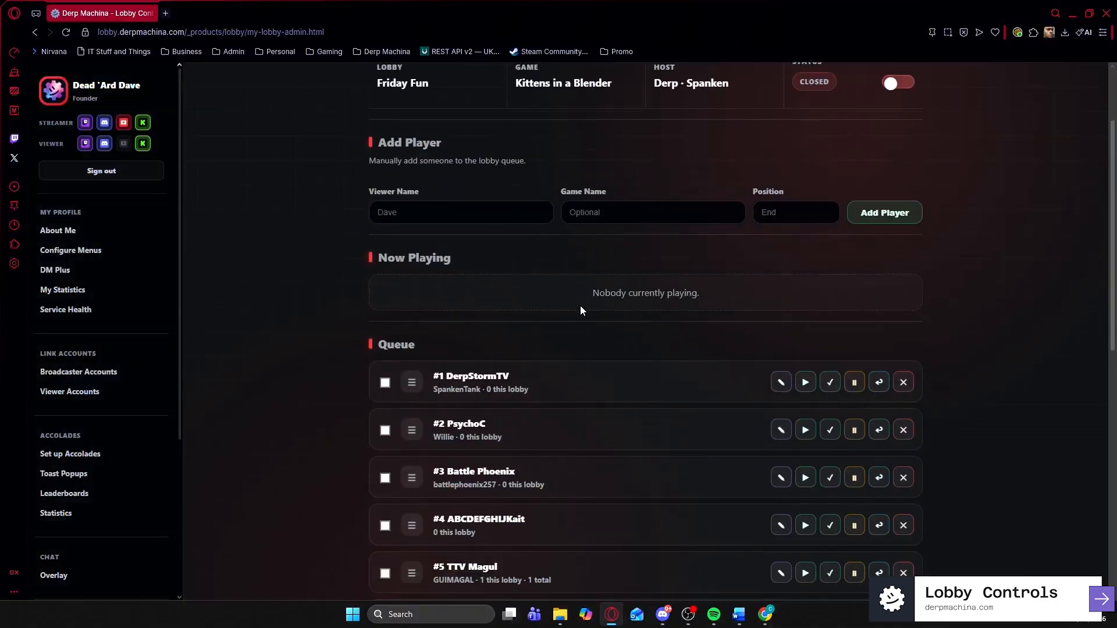
scroll(581, 305, up, 2)
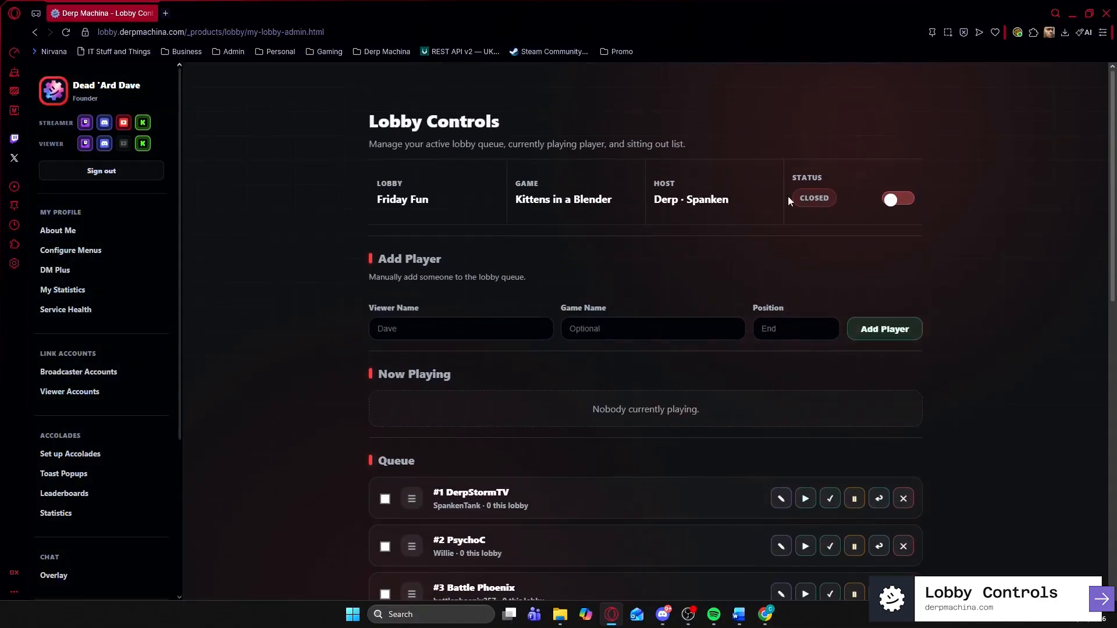
click(901, 200)
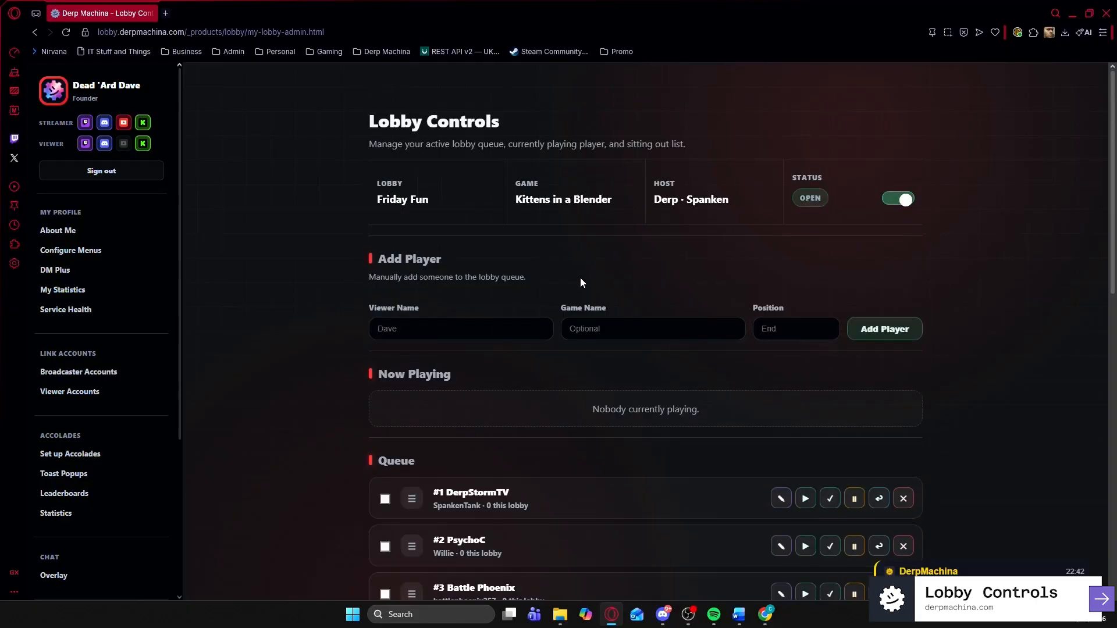
scroll(573, 262, down, 4)
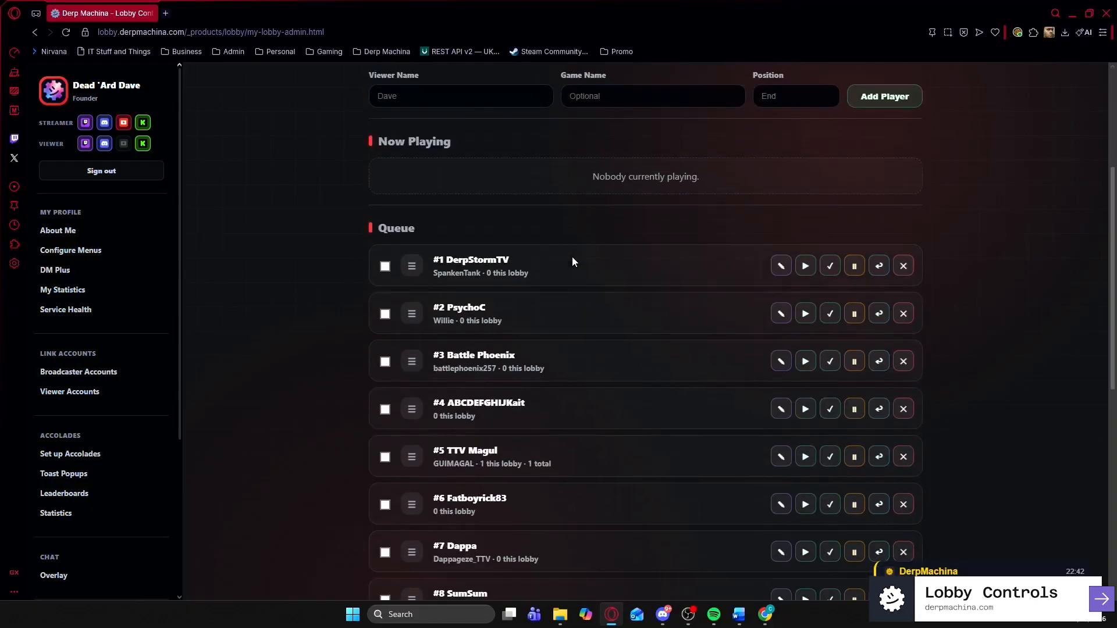
scroll(572, 261, down, 3)
scroll(571, 259, up, 4)
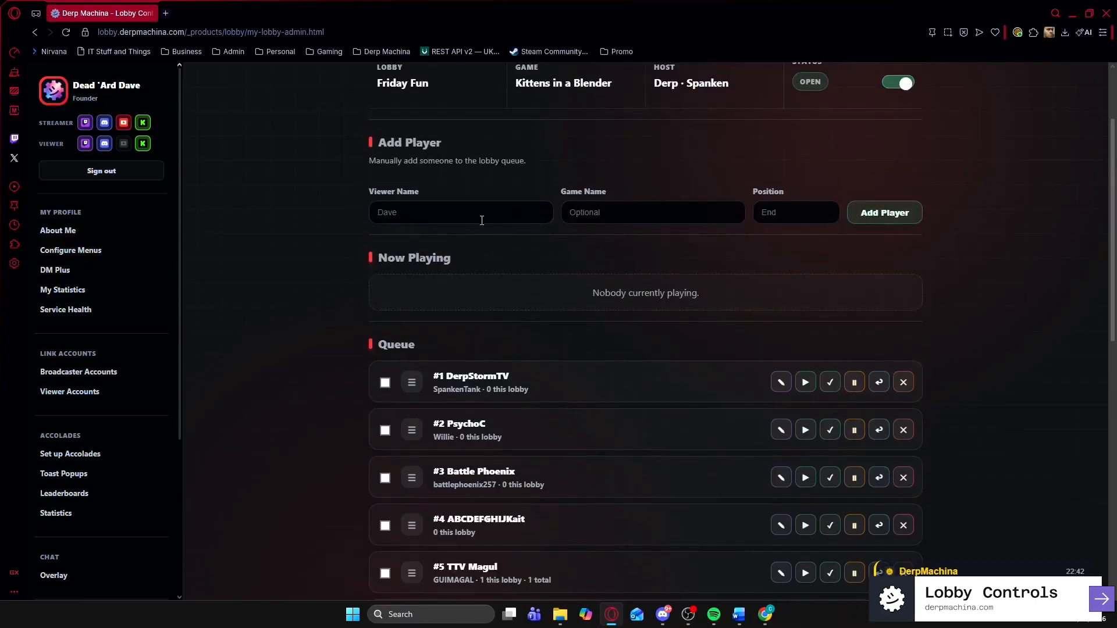
- Add Viewer 1 with the game name 'Not a real person' to the end of the queue
click(477, 218)
text(Viewer 1)
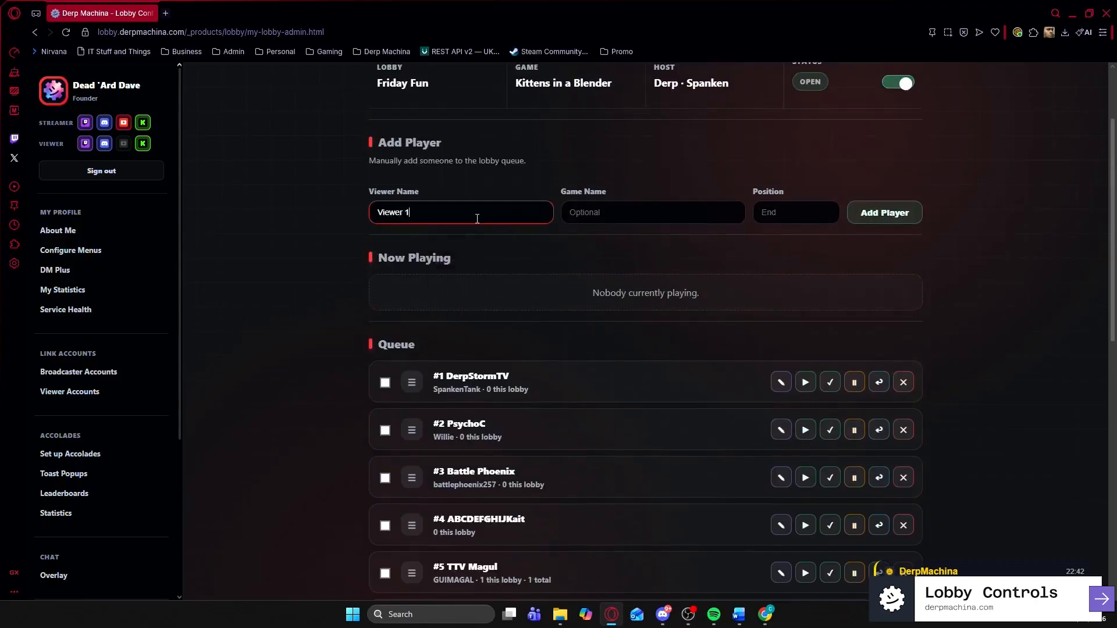
key(Tab)
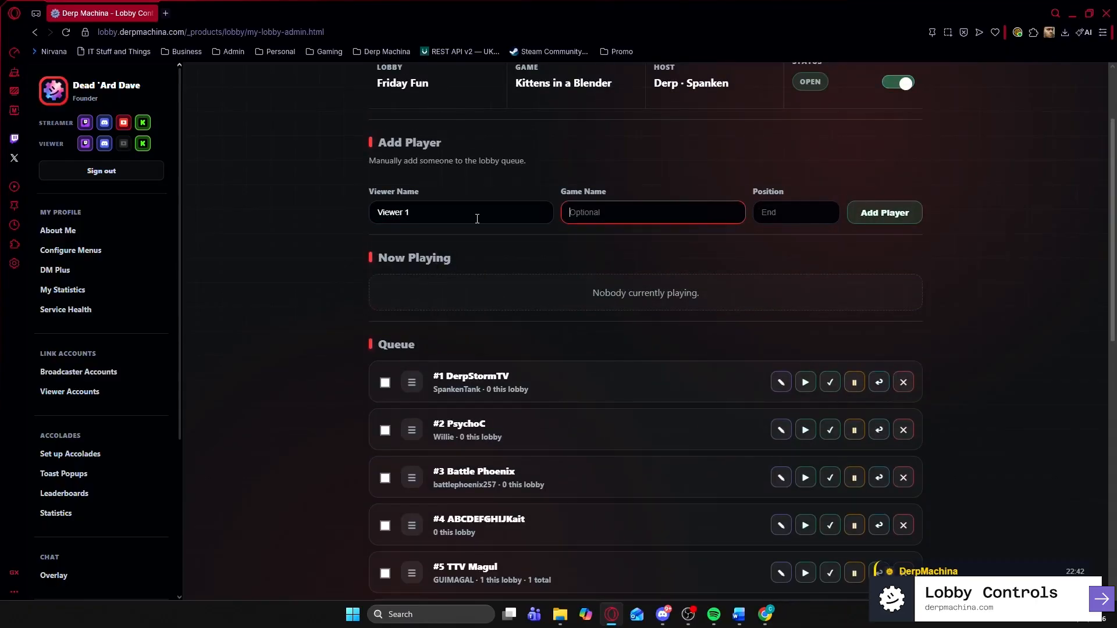
text(Not a real person)
click(862, 226)
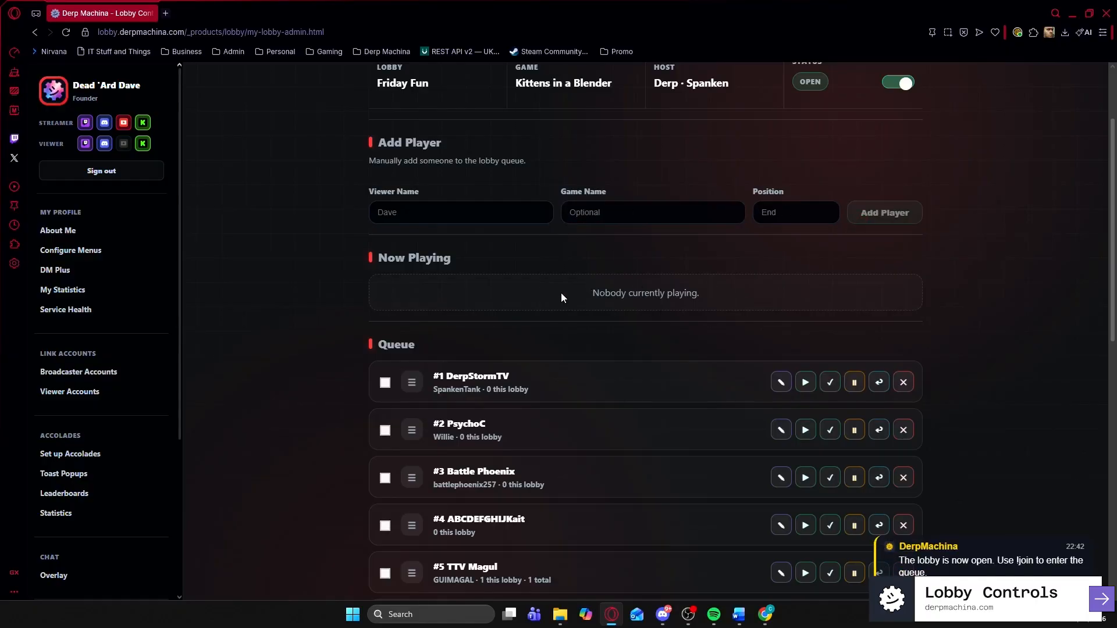
scroll(491, 287, down, 7)
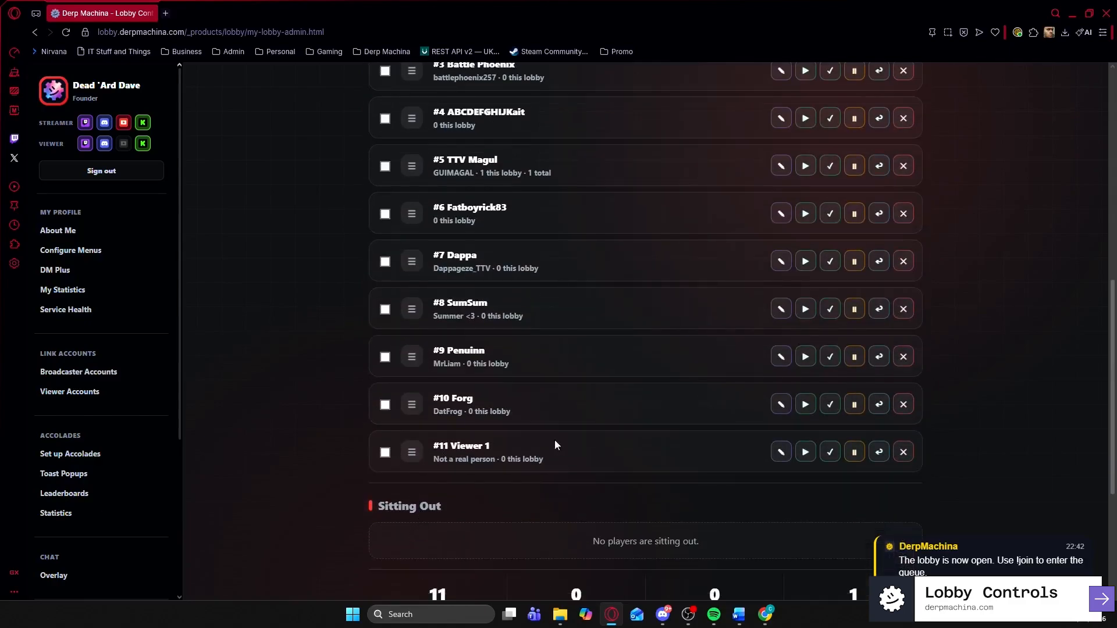
scroll(561, 433, up, 8)
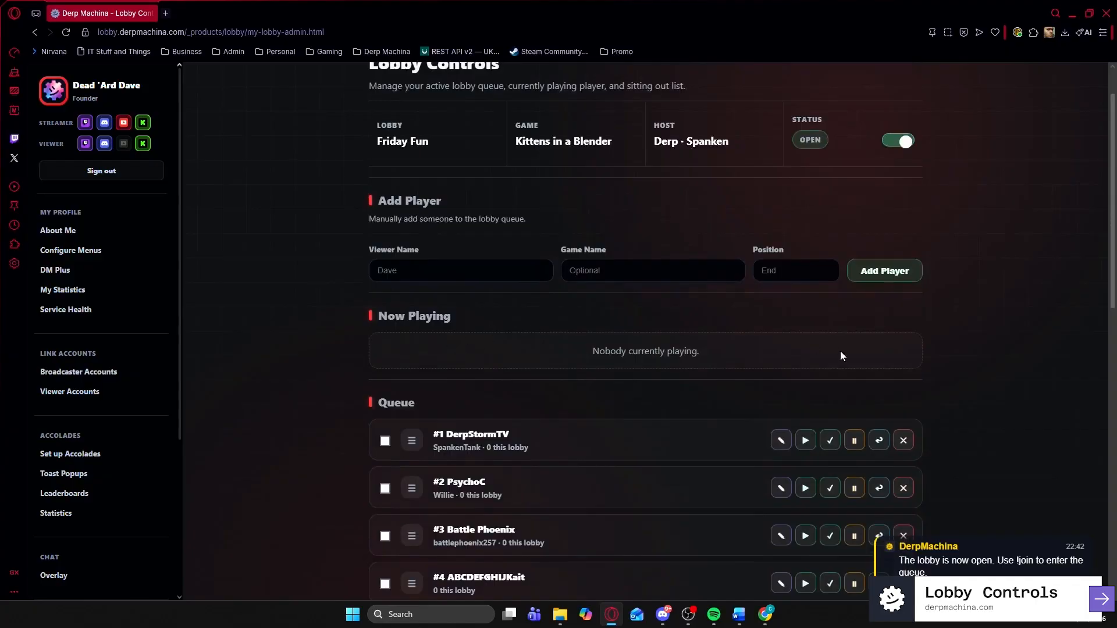
scroll(620, 420, down, 1)
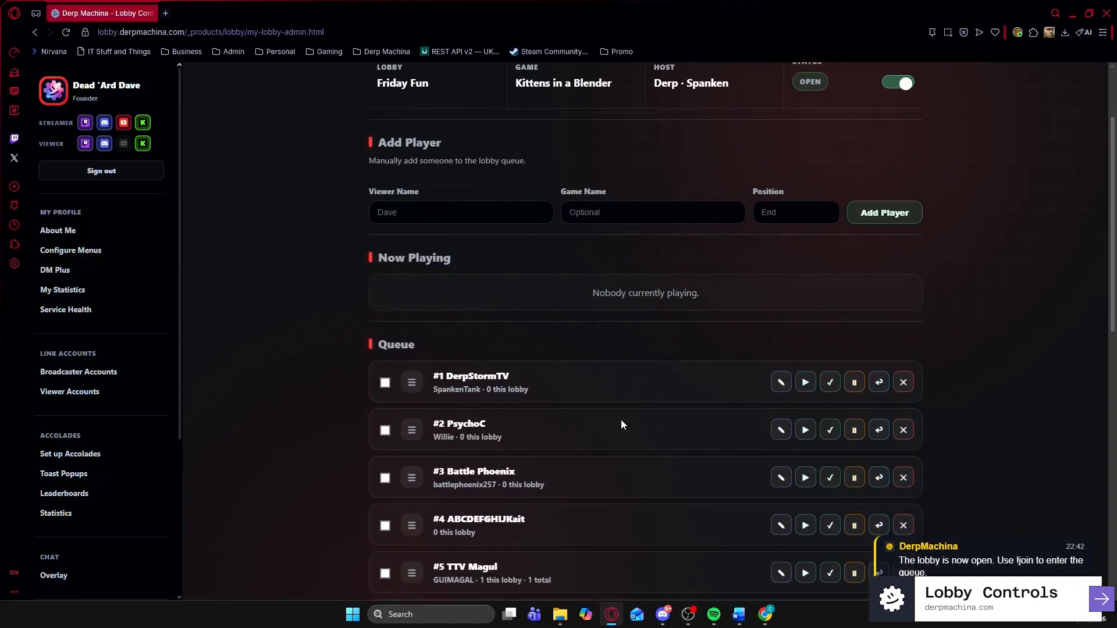
- Start DerpStormTV playing, then mark PsychoC, Battle Phoenix and ABCDEFGHIJKait as playing, checking overlays after each
click(807, 386)
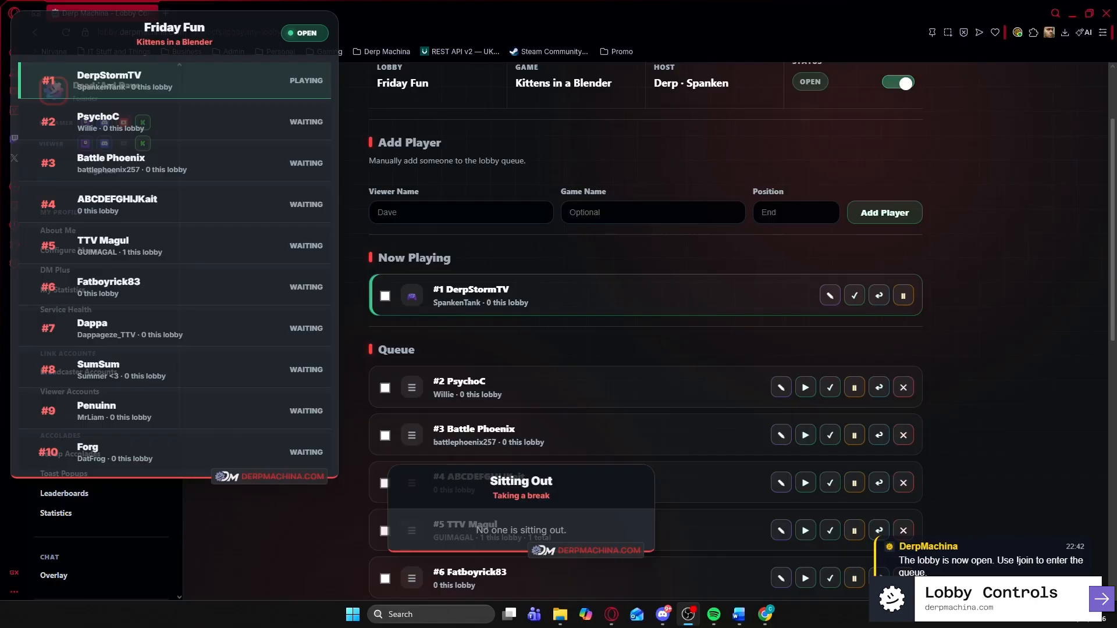
click(1070, 13)
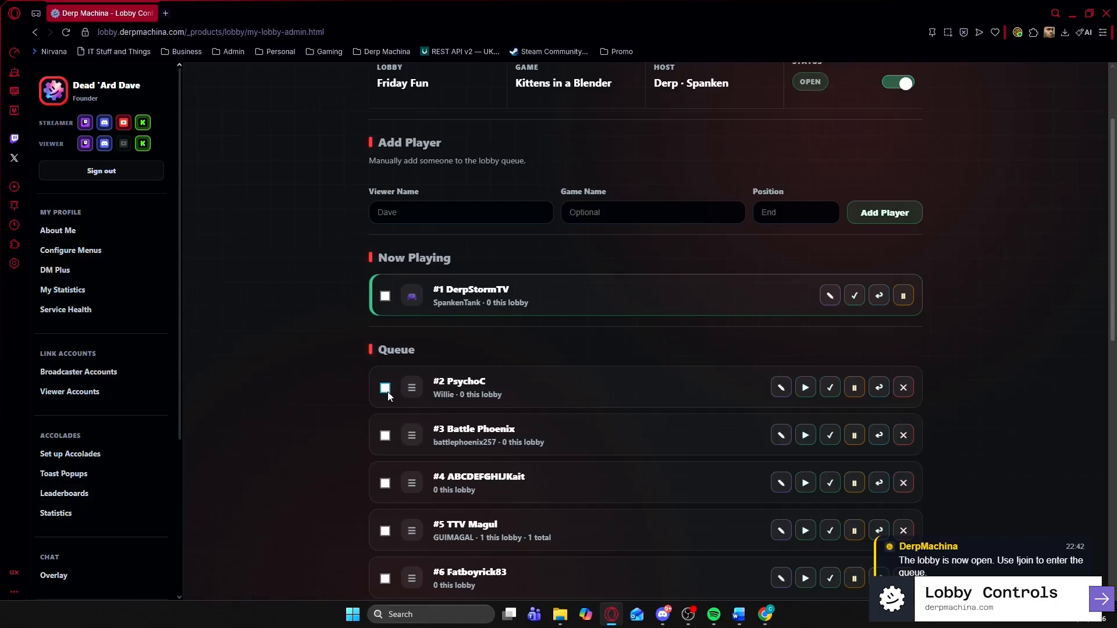
click(385, 388)
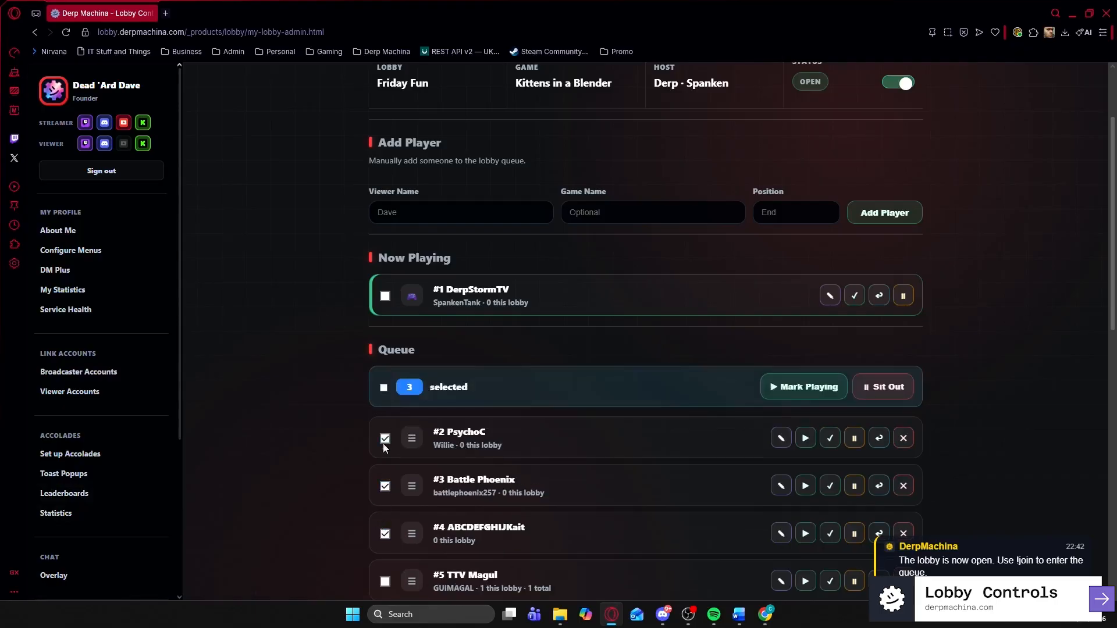
click(808, 386)
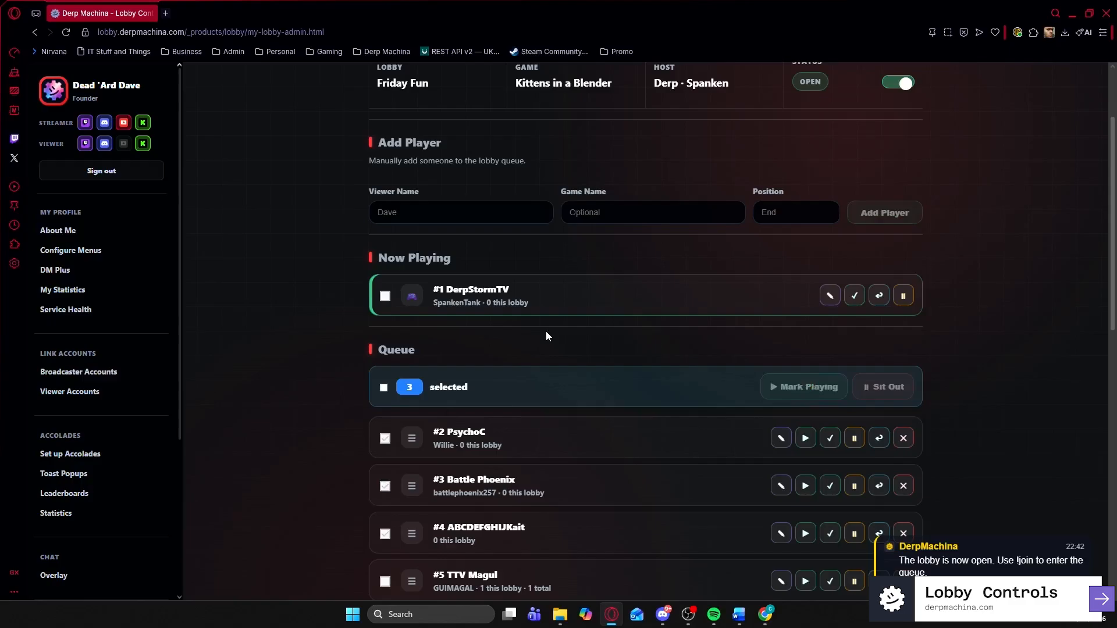
click(1072, 19)
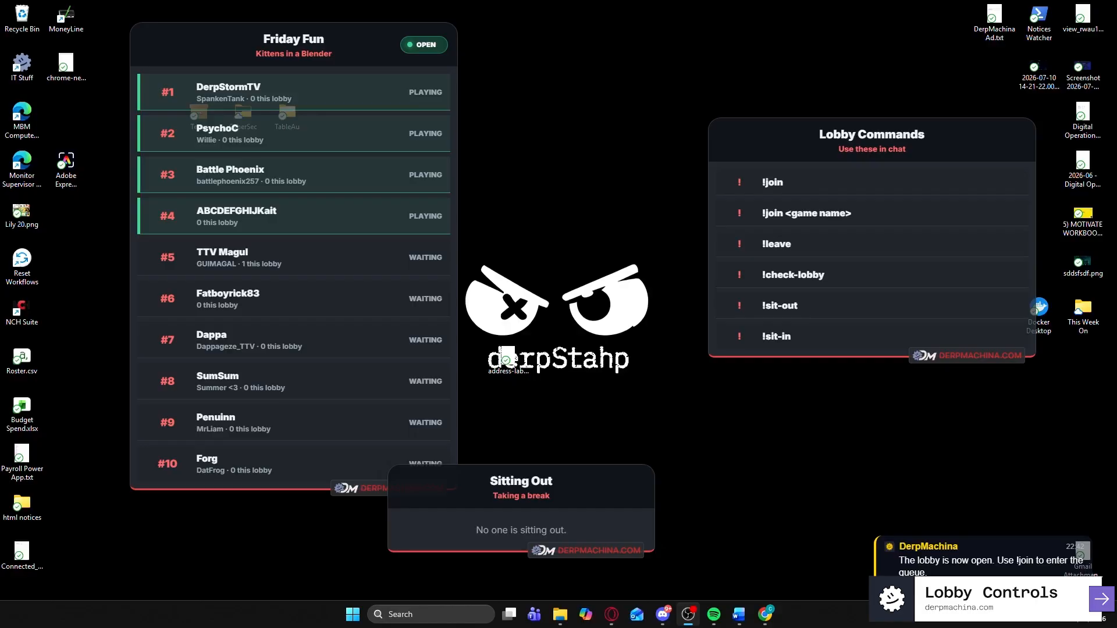
key(alt+Tab)
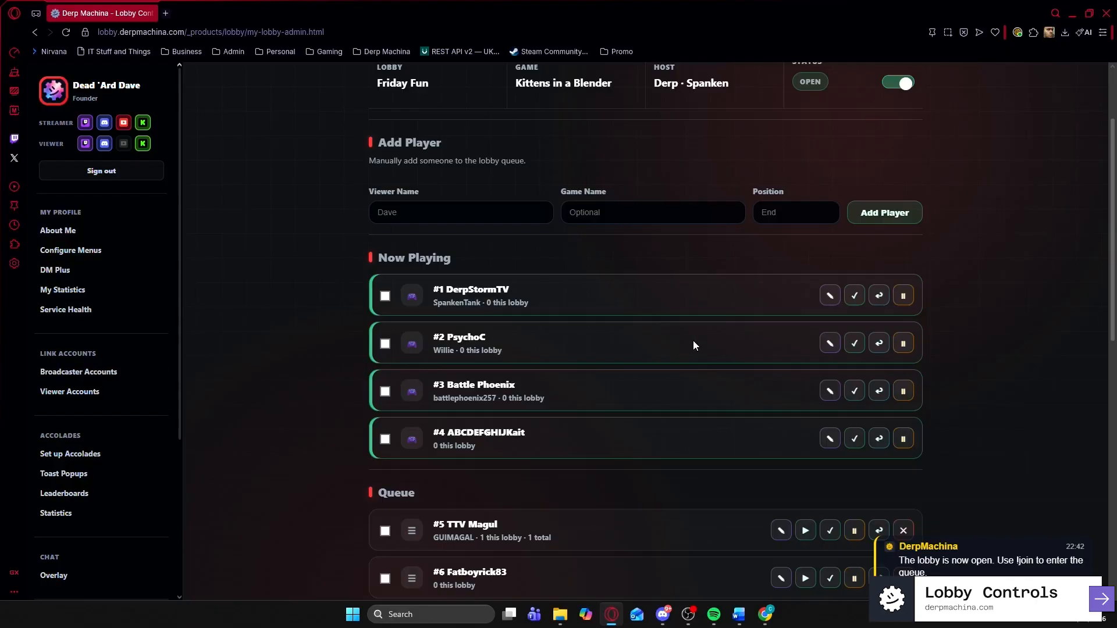
- Record three played games for DerpStormTV and more played games for PsychoC and Battle Phoenix
click(854, 297)
click(858, 299)
click(853, 296)
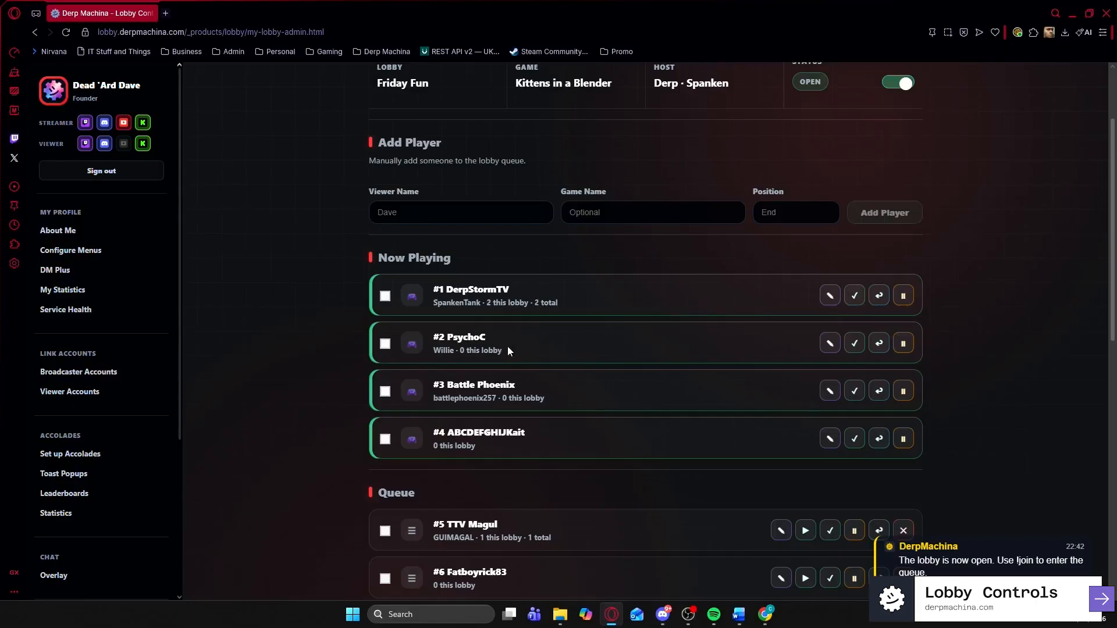
click(384, 344)
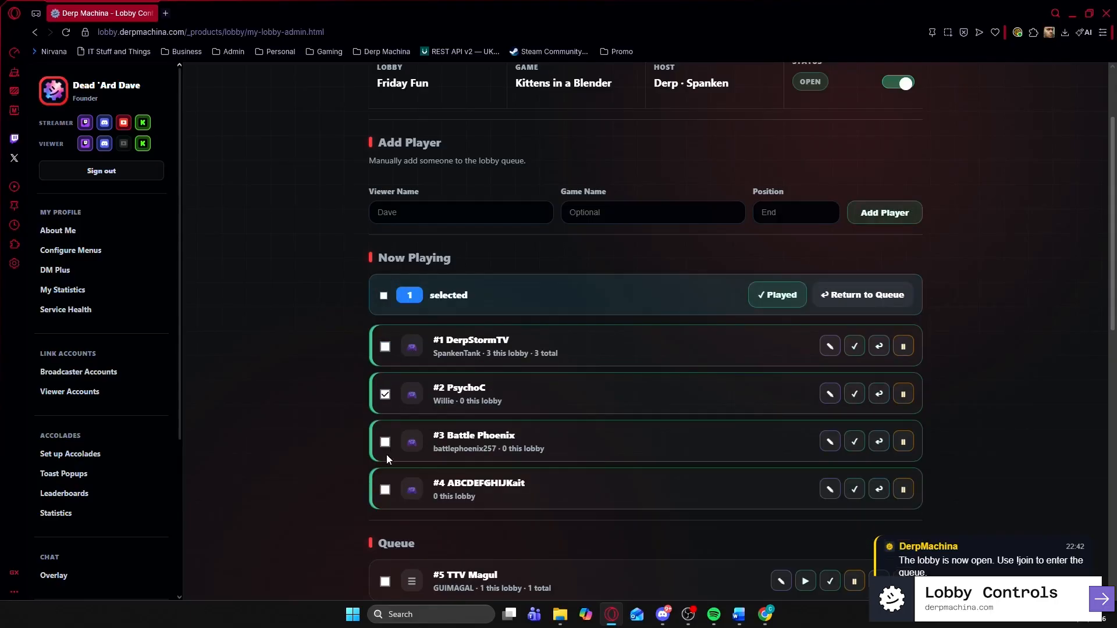
click(385, 441)
click(772, 297)
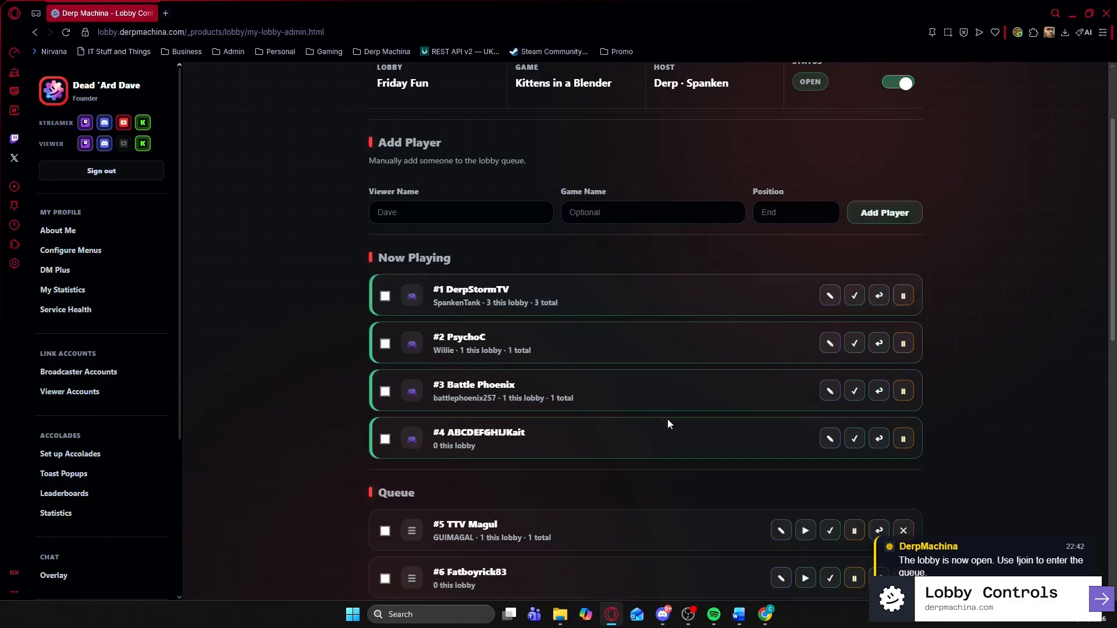
click(854, 344)
click(853, 346)
- Return PsychoC to the back of the queue and start TTV Magul playing
click(878, 344)
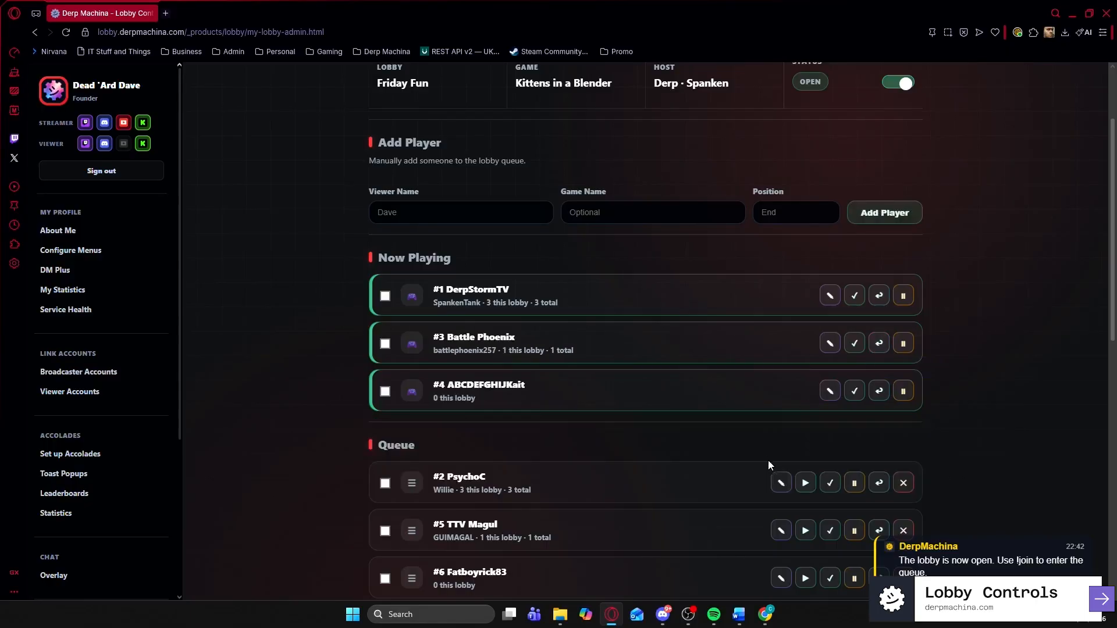
click(876, 489)
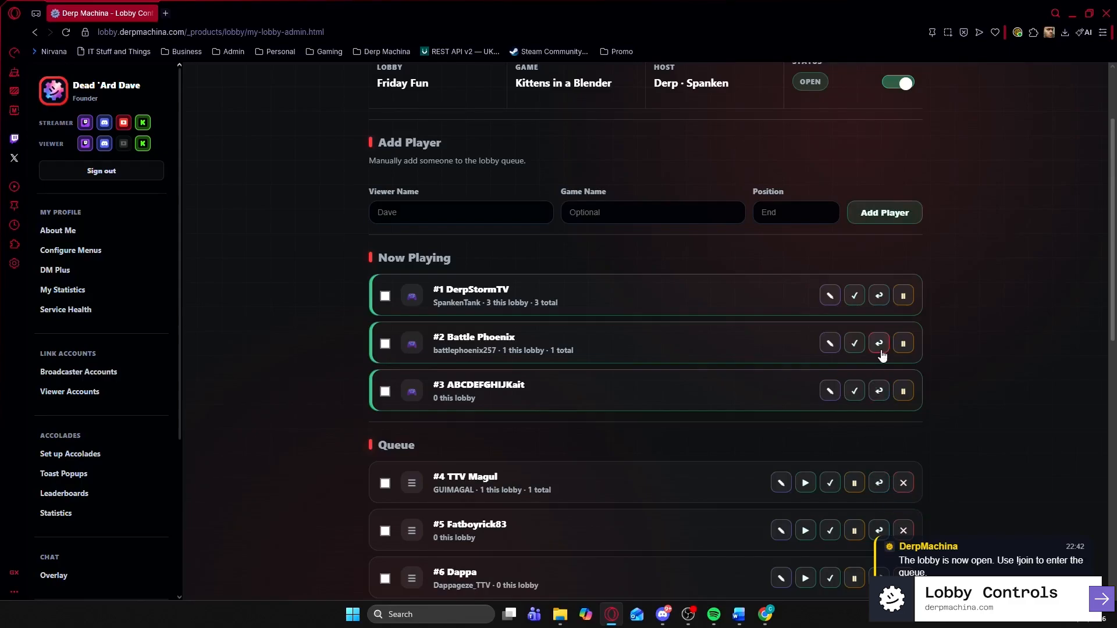
click(806, 483)
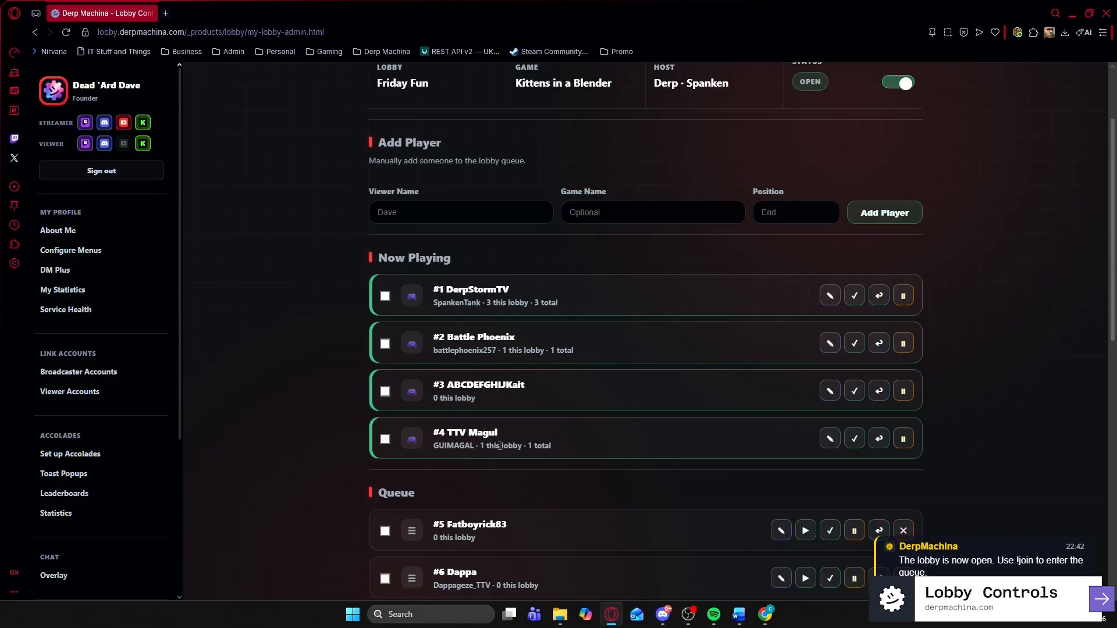
scroll(726, 385, down, 3)
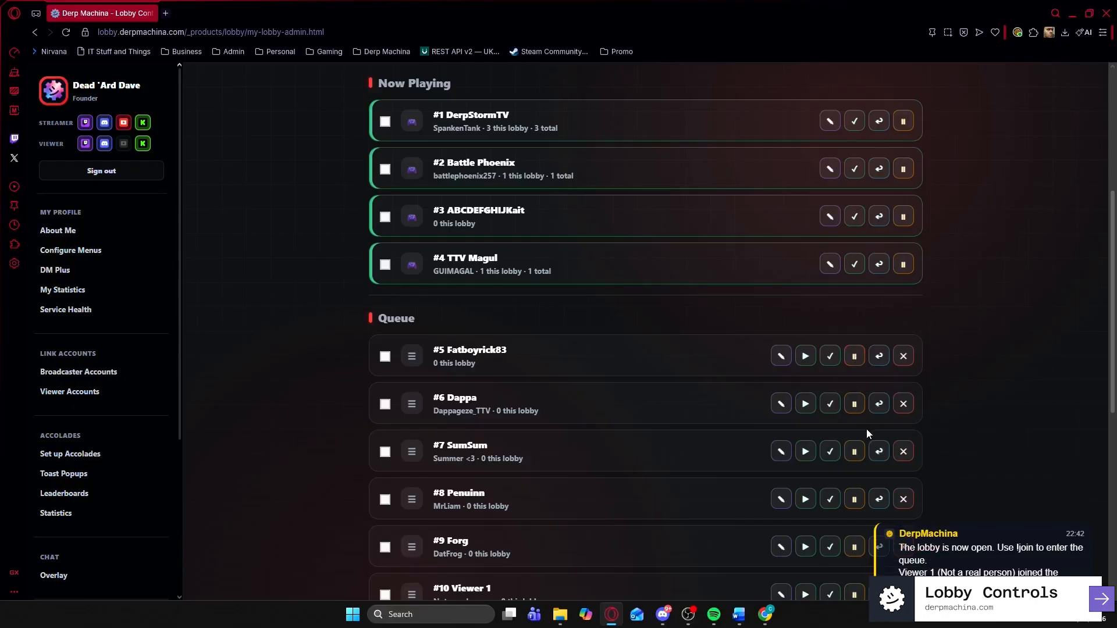
scroll(474, 466, down, 2)
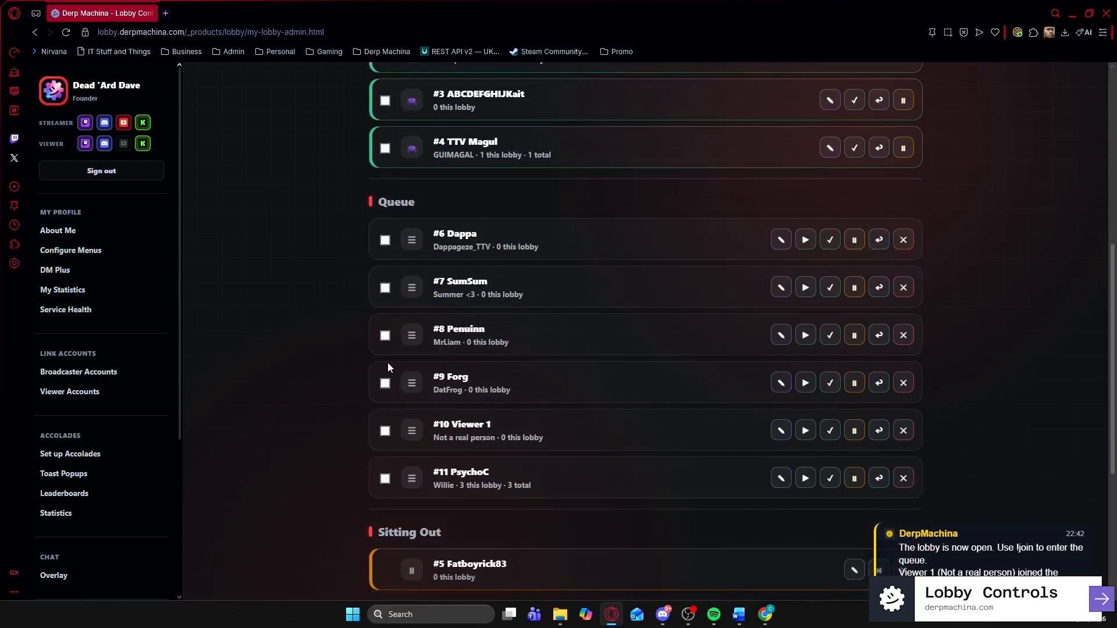
- Bulk sit out Penuinn and Forg, then check the updated stream overlays
click(384, 337)
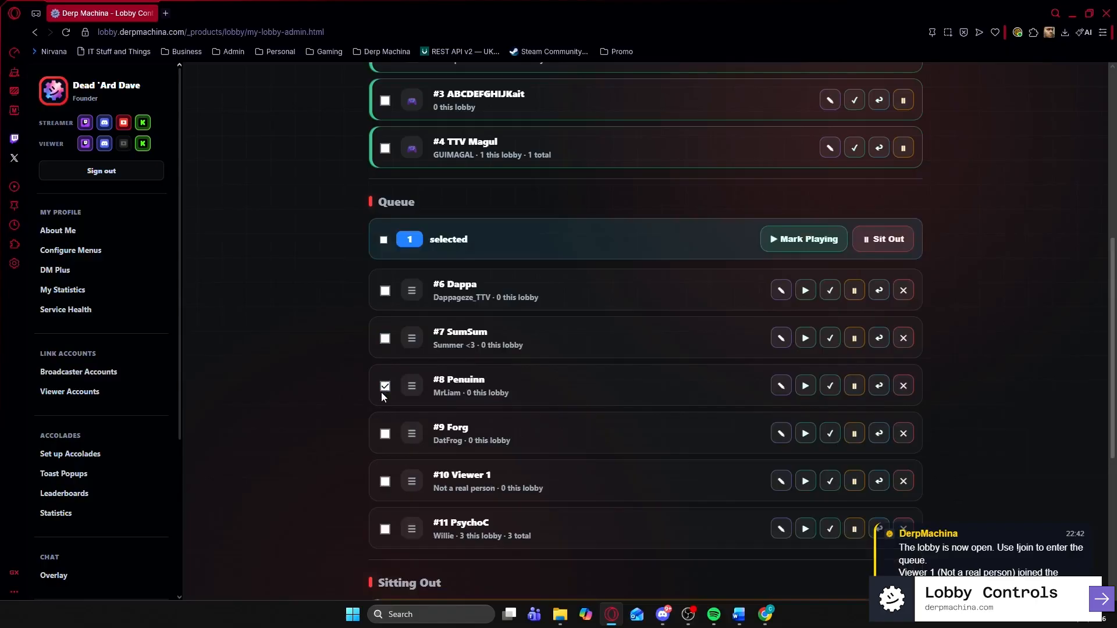
click(387, 435)
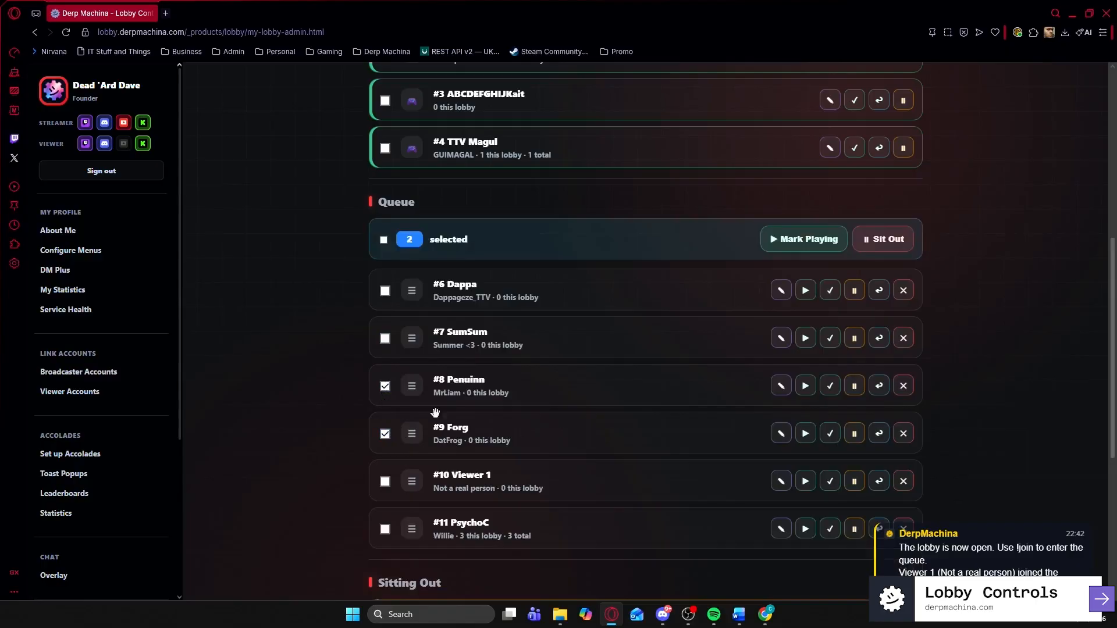
click(885, 243)
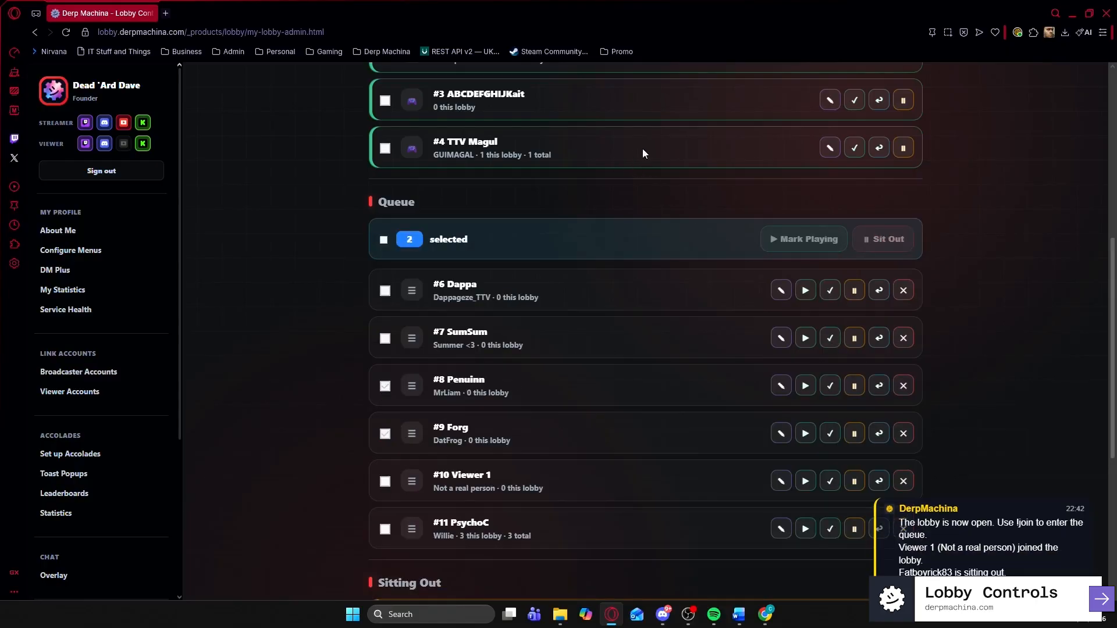
click(1071, 13)
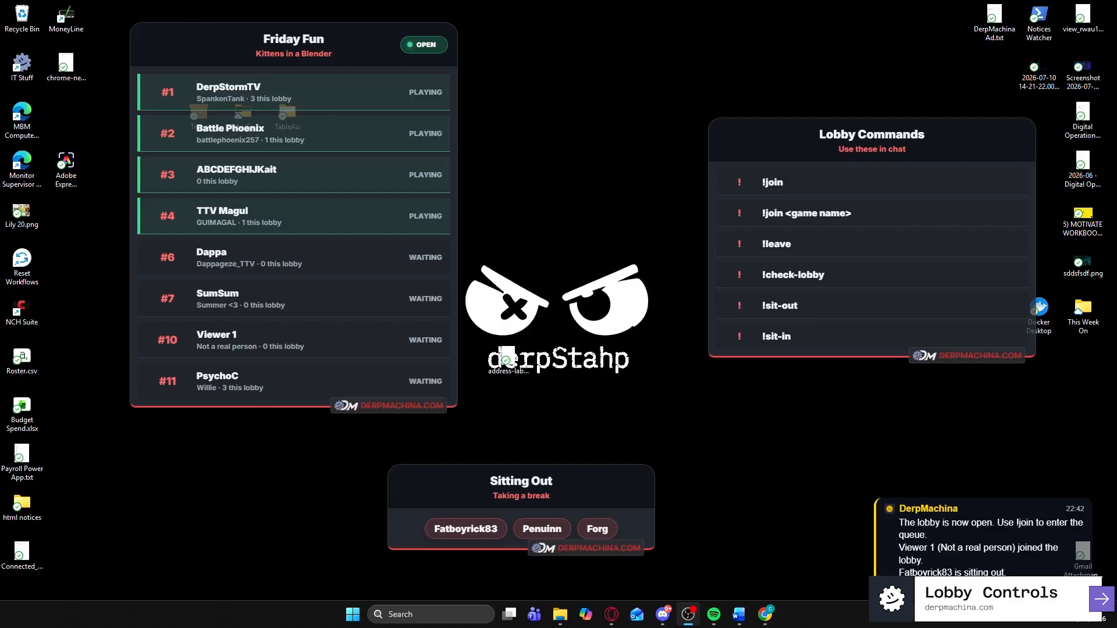
- Return to the Lobby Controls page in the browser and scroll back to its top
key(alt+Tab)
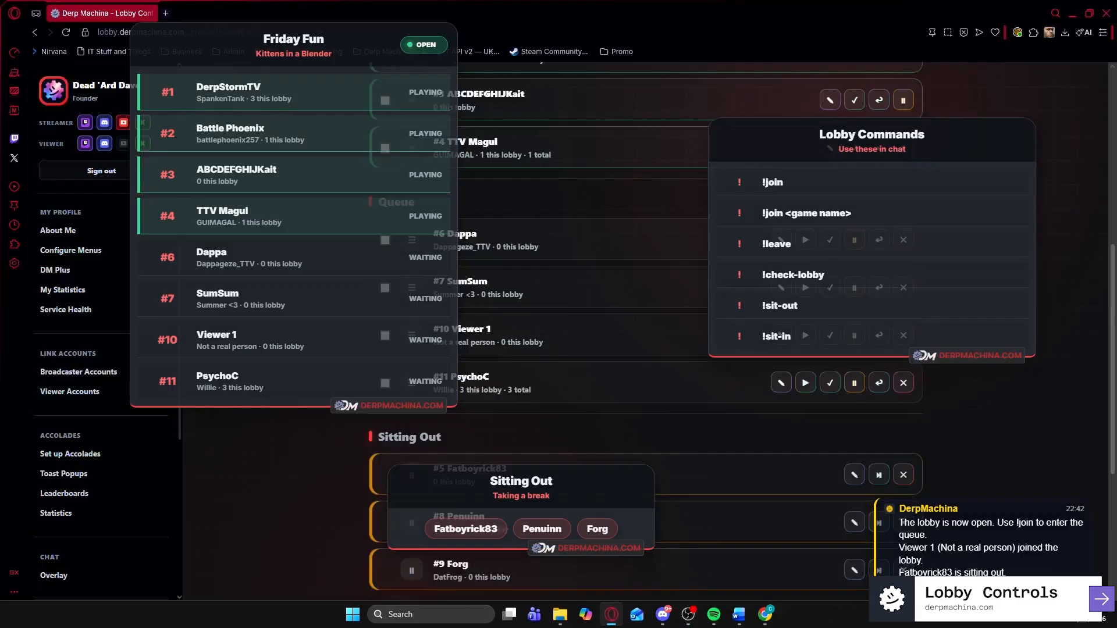
scroll(599, 376, up, 3)
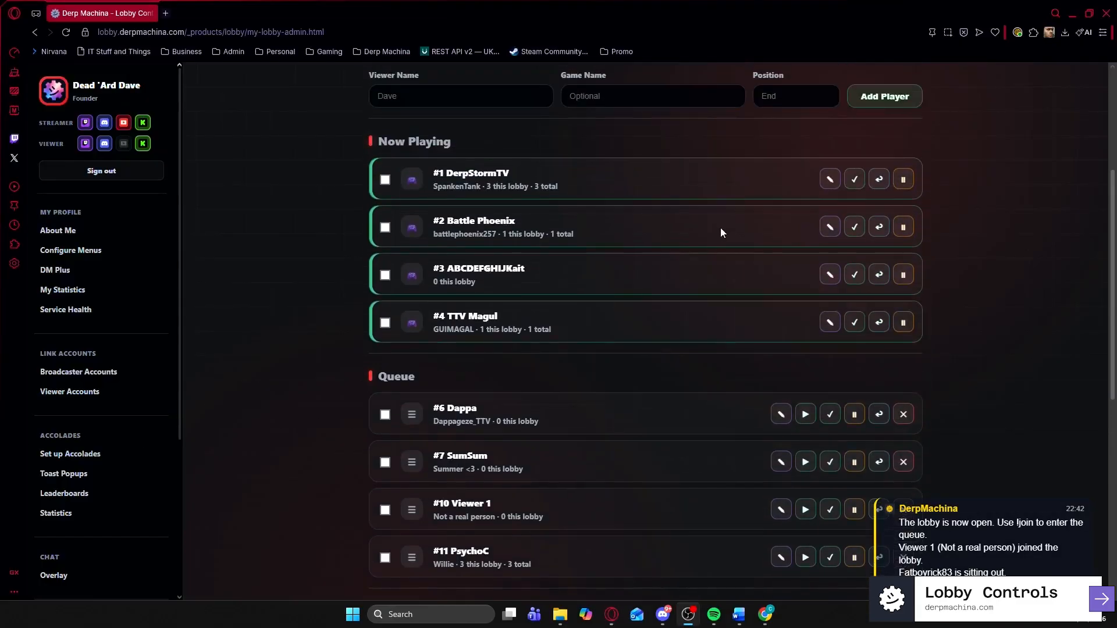
scroll(630, 225, up, 3)
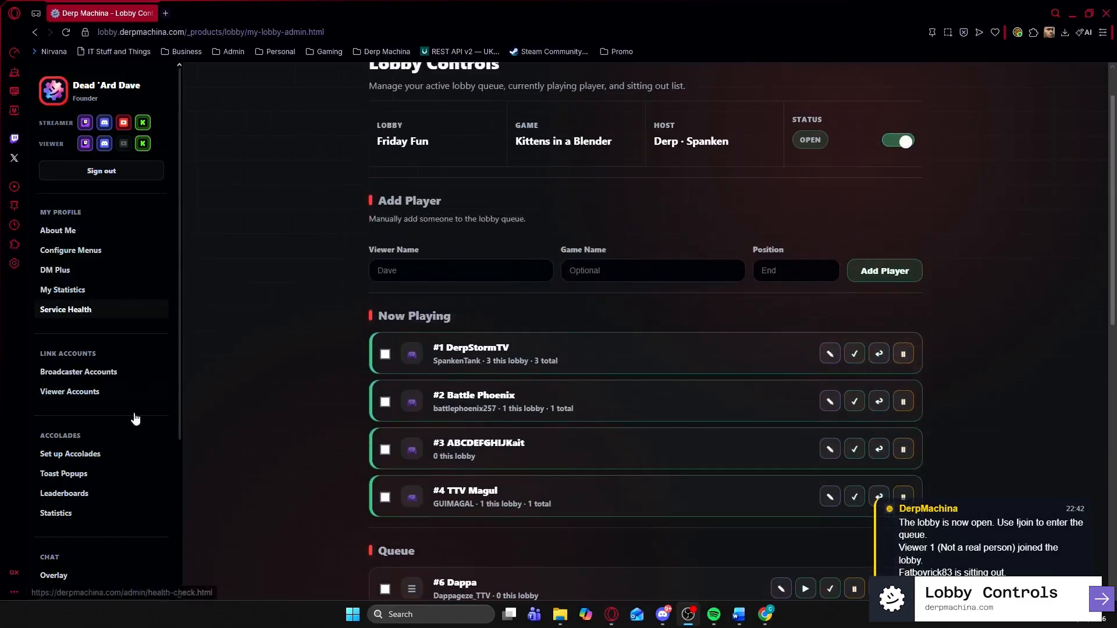
scroll(90, 492, down, 5)
scroll(90, 492, down, 2)
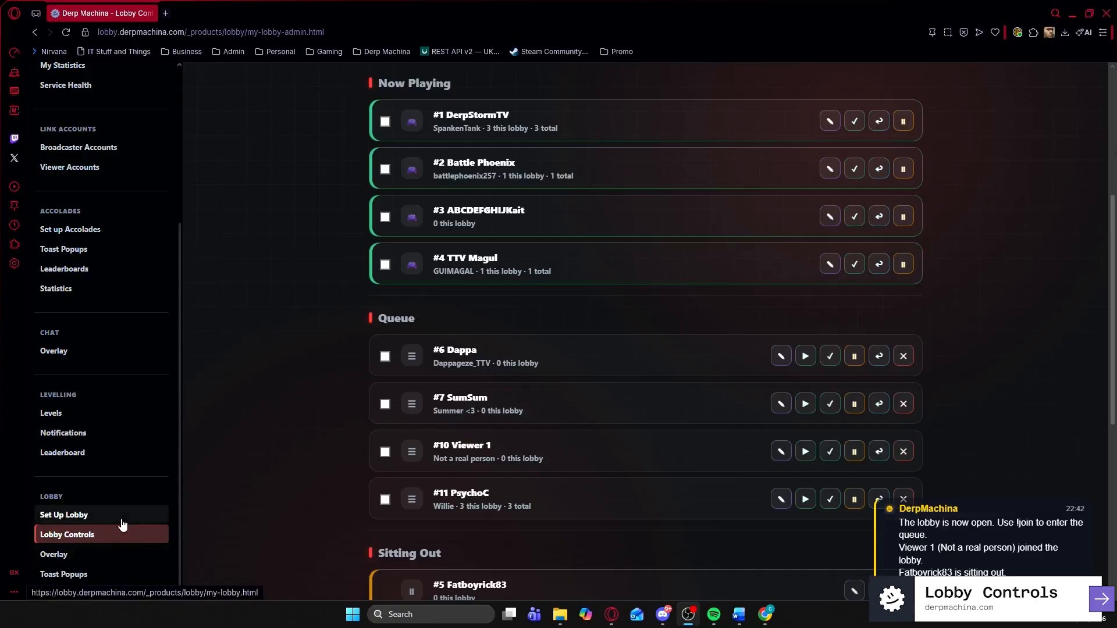
scroll(780, 356, up, 4)
scroll(779, 357, up, 1)
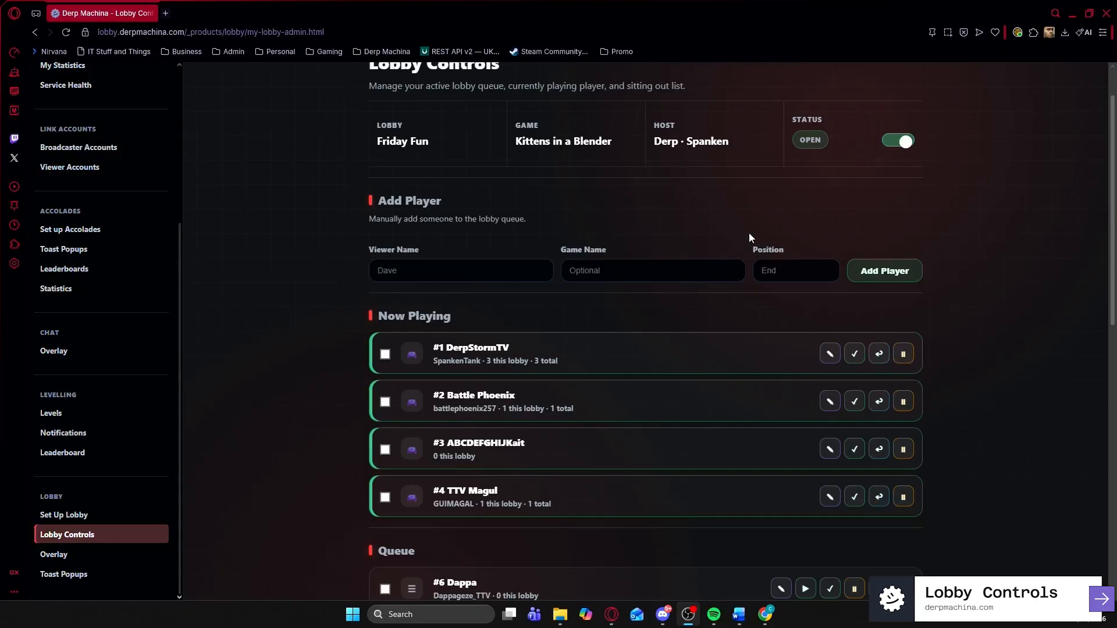
- Drag SumSum below Dappa, then drag Viewer 1 to the top of the queue
scroll(748, 233, down, 1)
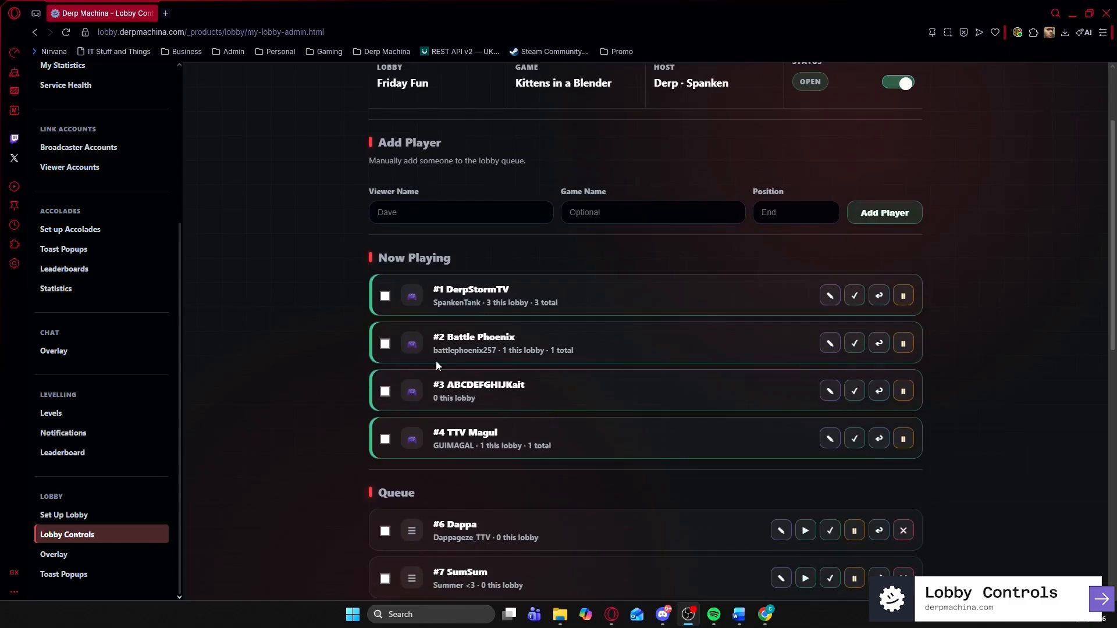
scroll(437, 365, down, 5)
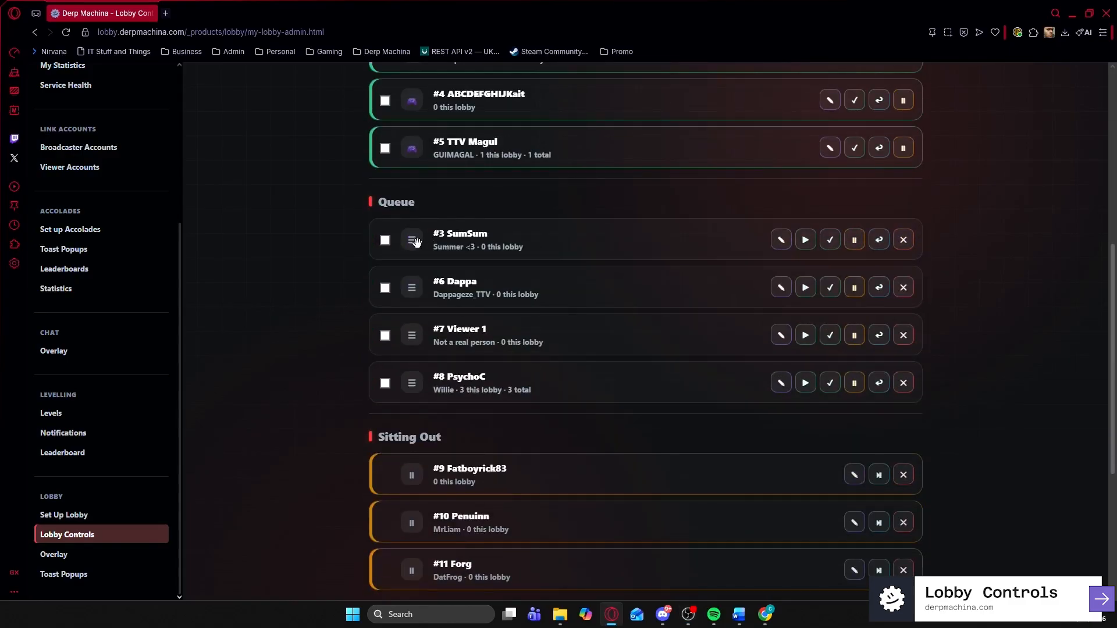
drag(417, 242, 412, 287)
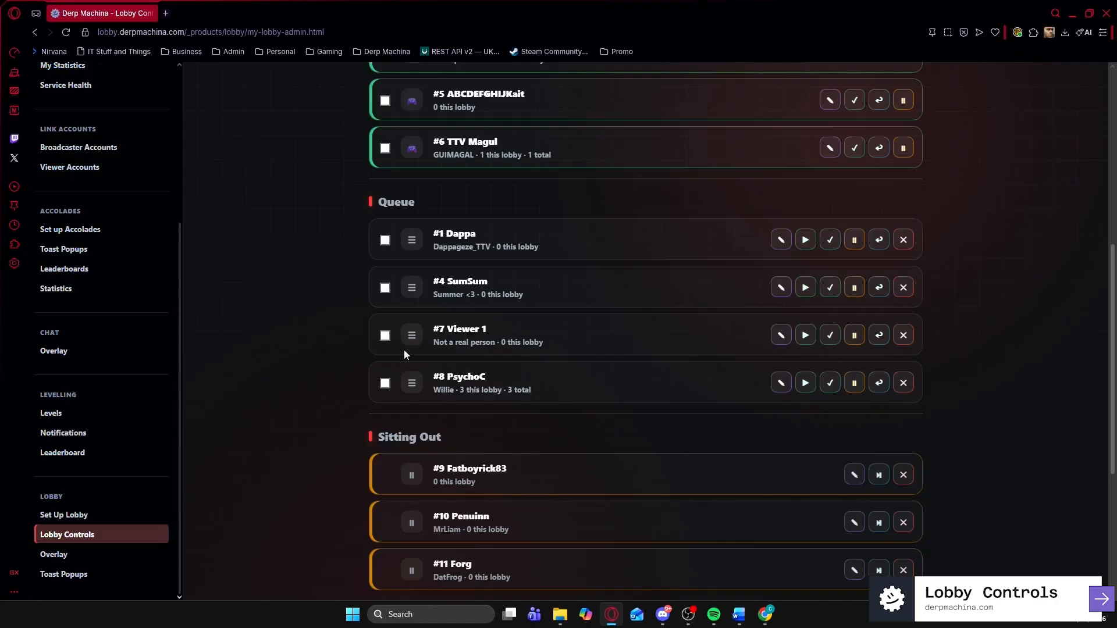
drag(407, 336, 428, 238)
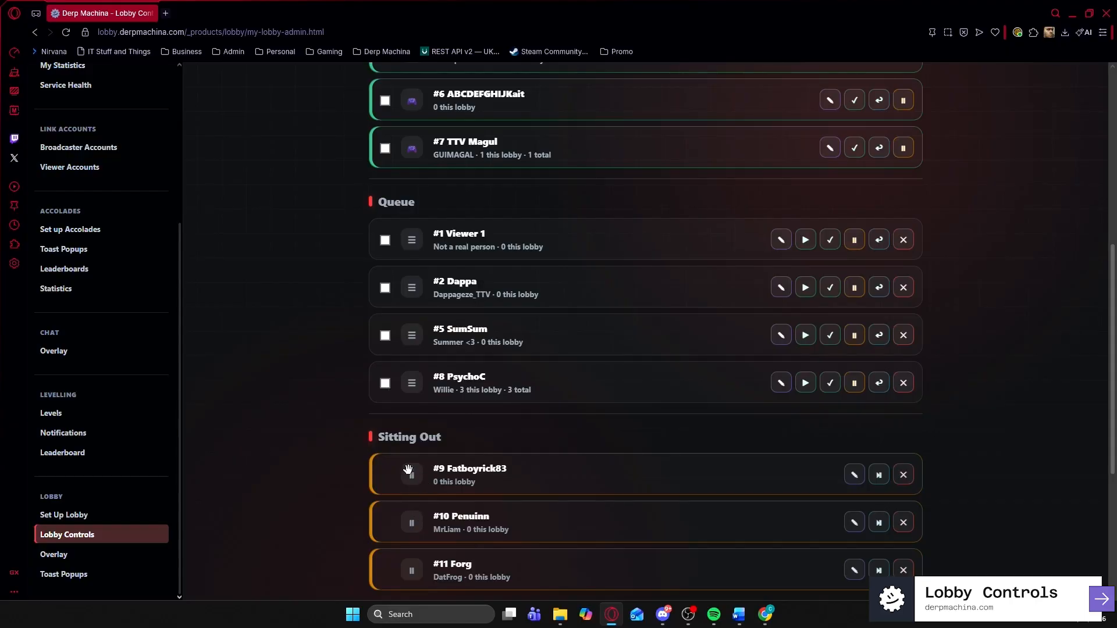
scroll(445, 417, up, 2)
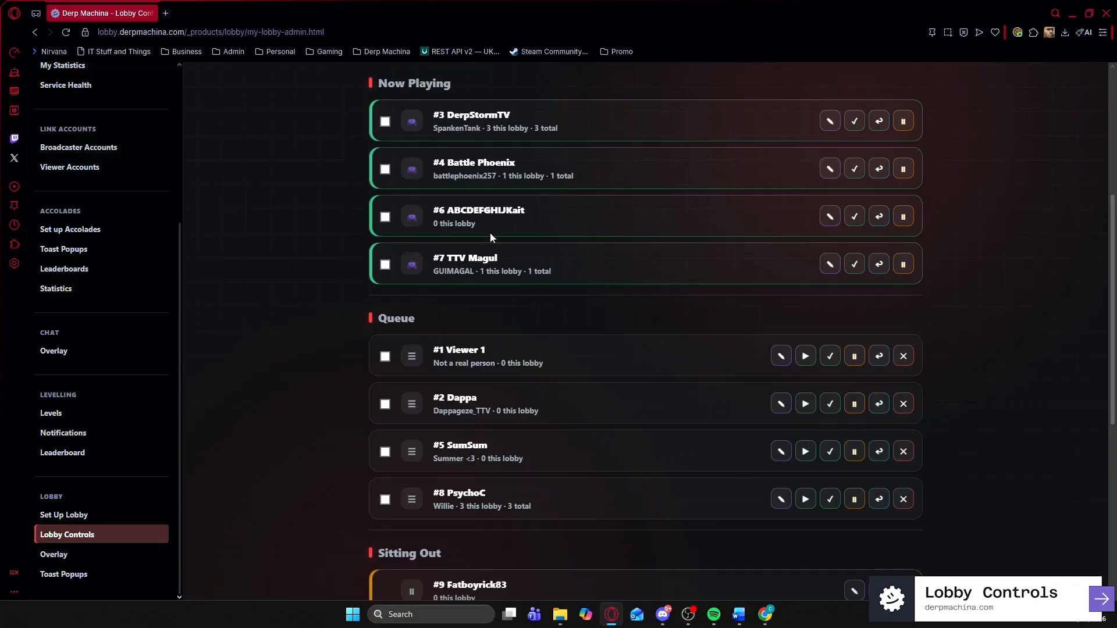
scroll(491, 238, down, 7)
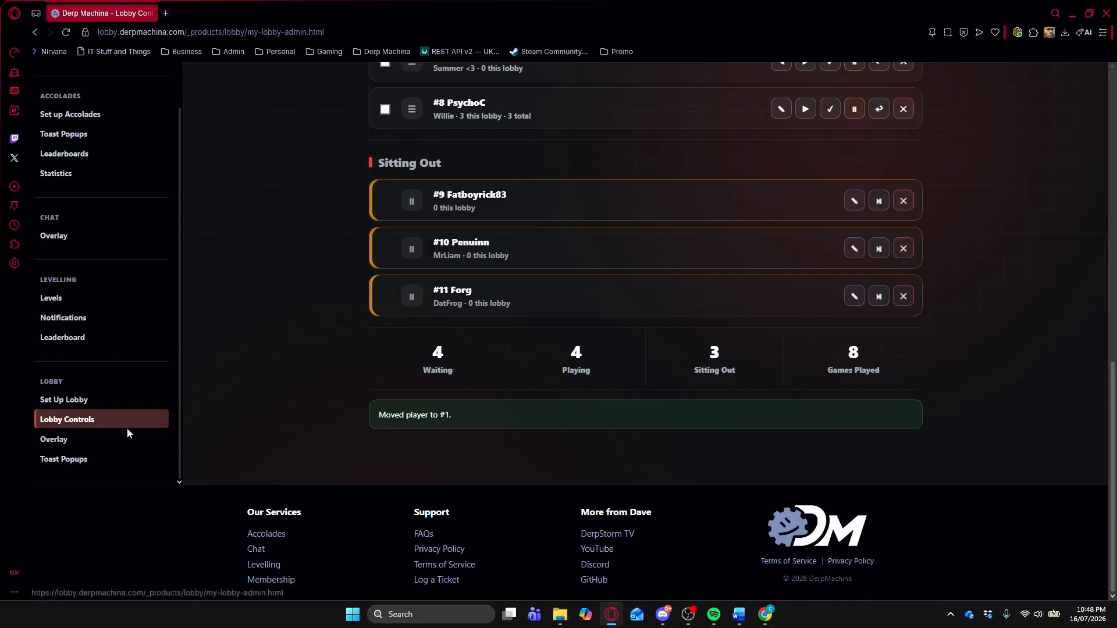
- Look over the Lobby Overlay URLs and Friday Fun queue preview, then go to Lobby Toast Popups
click(56, 439)
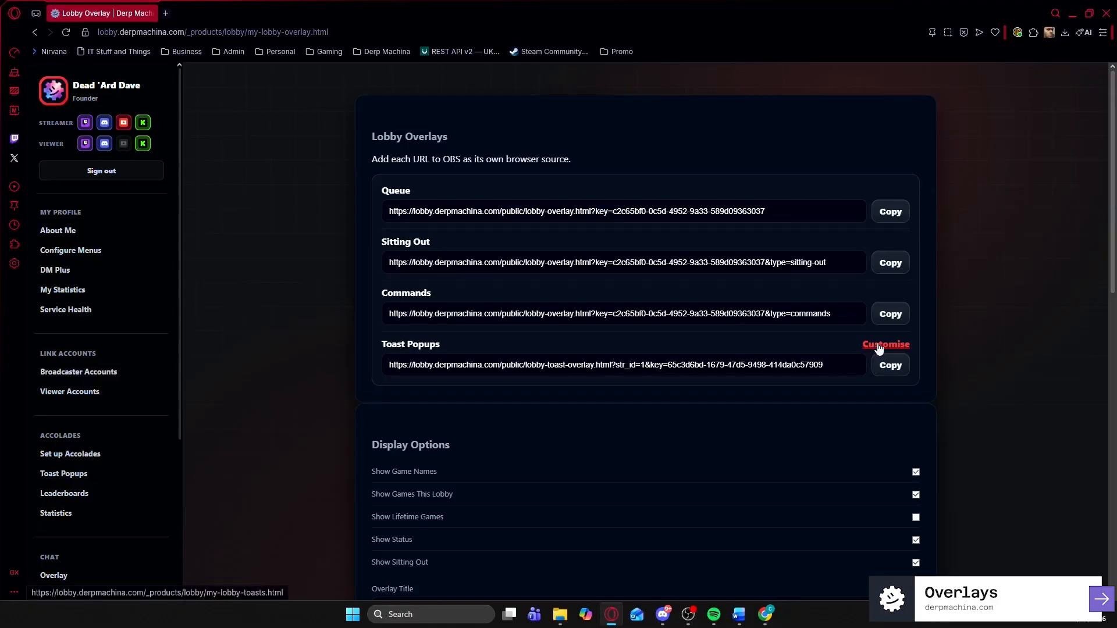
scroll(140, 474, down, 4)
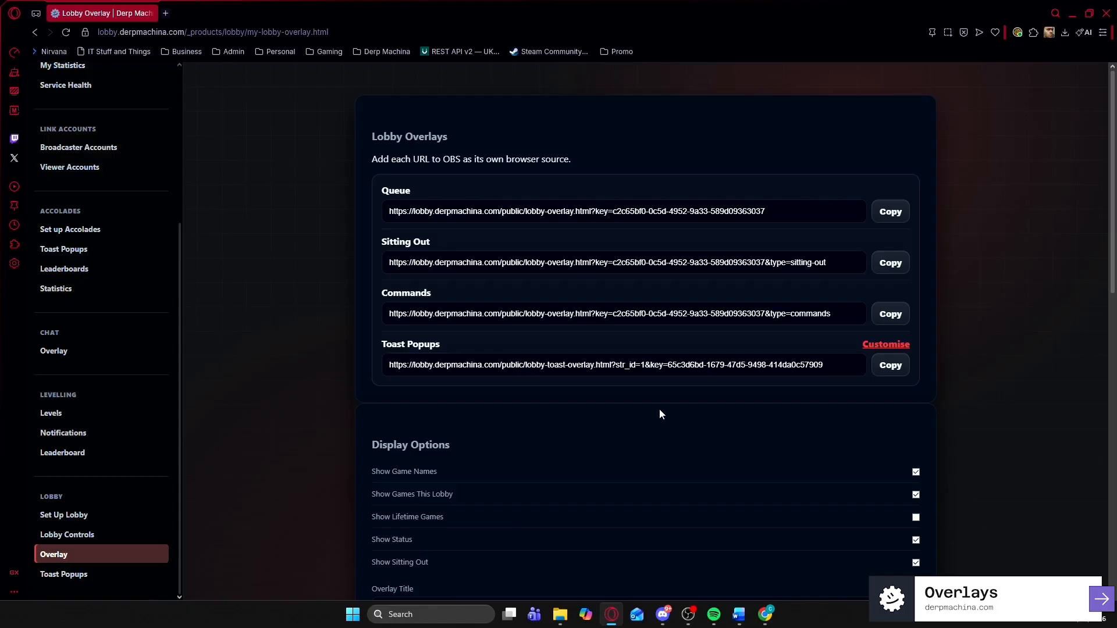
scroll(661, 414, down, 5)
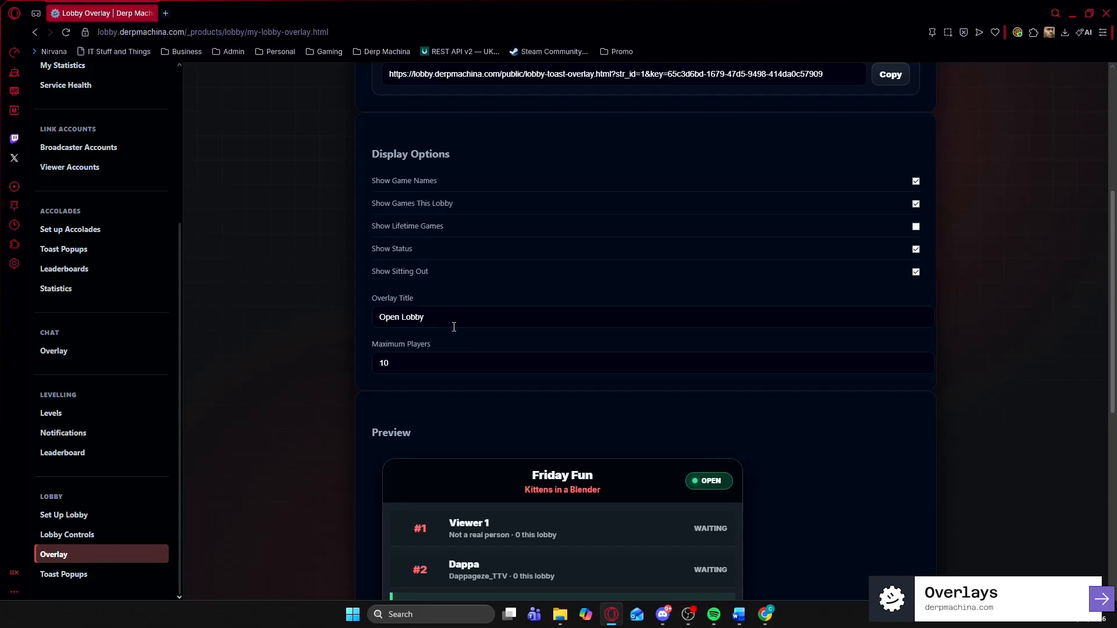
scroll(454, 327, down, 2)
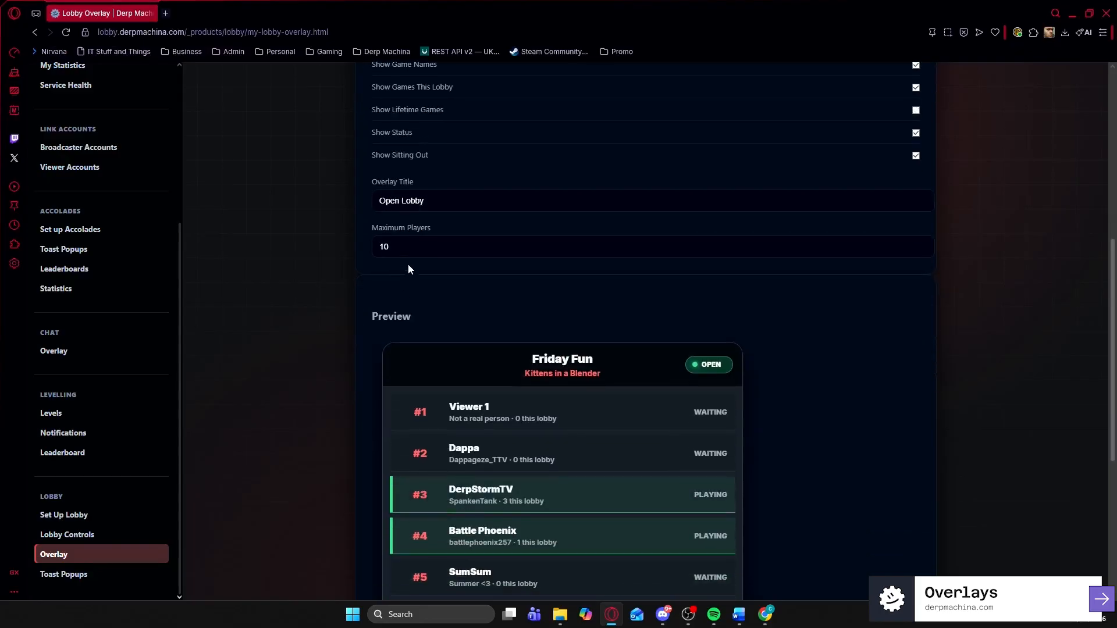
scroll(487, 370, down, 2)
scroll(485, 390, down, 1)
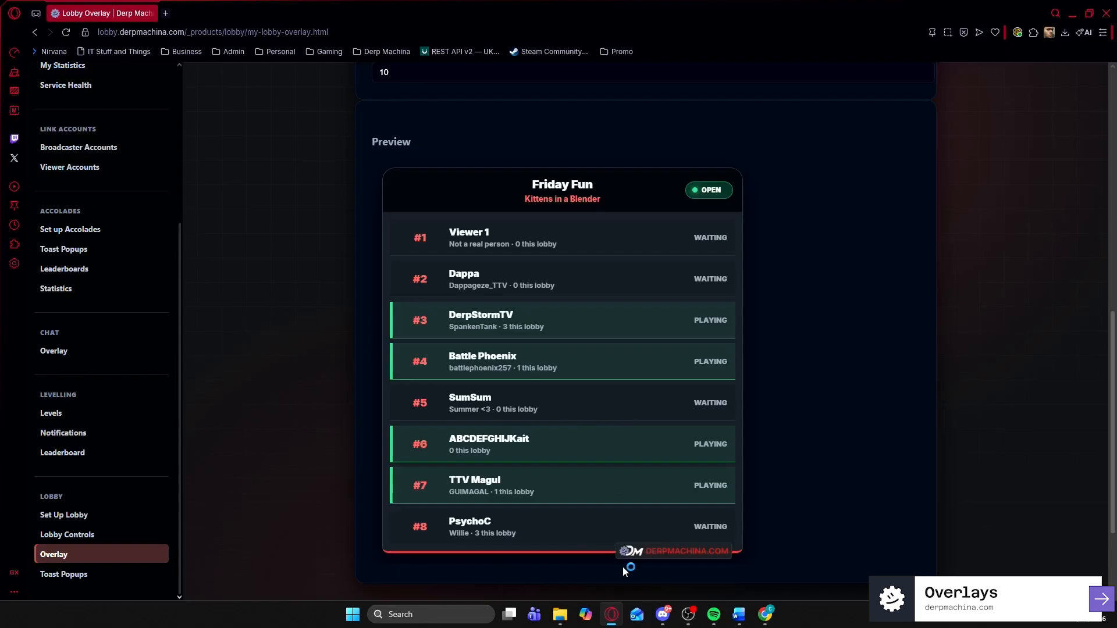
scroll(692, 495, down, 2)
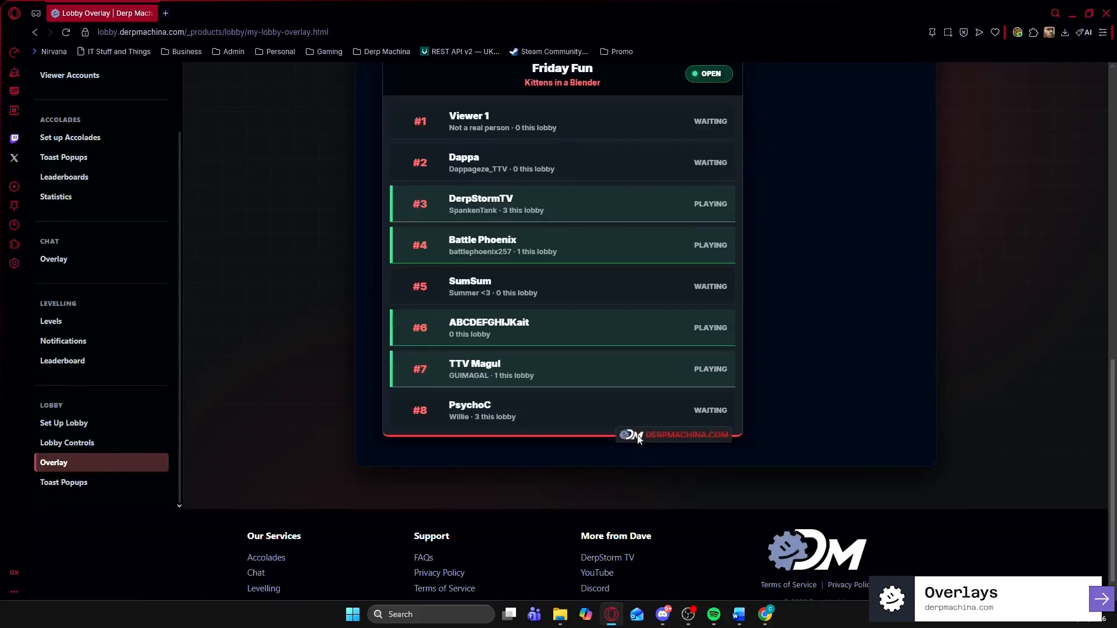
click(83, 484)
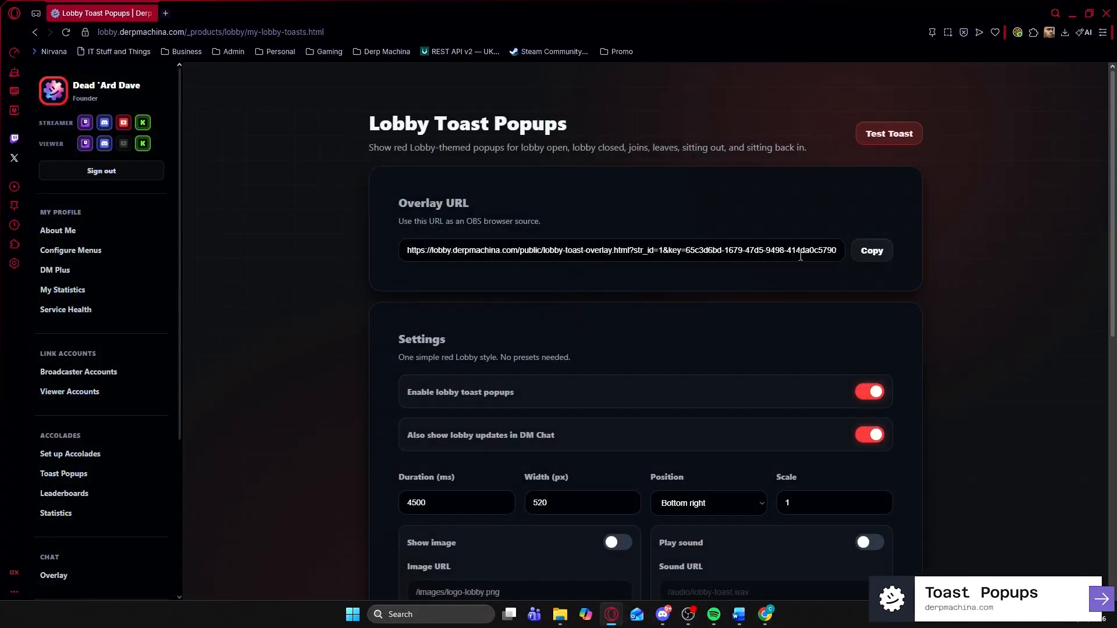
drag(455, 250, 618, 251)
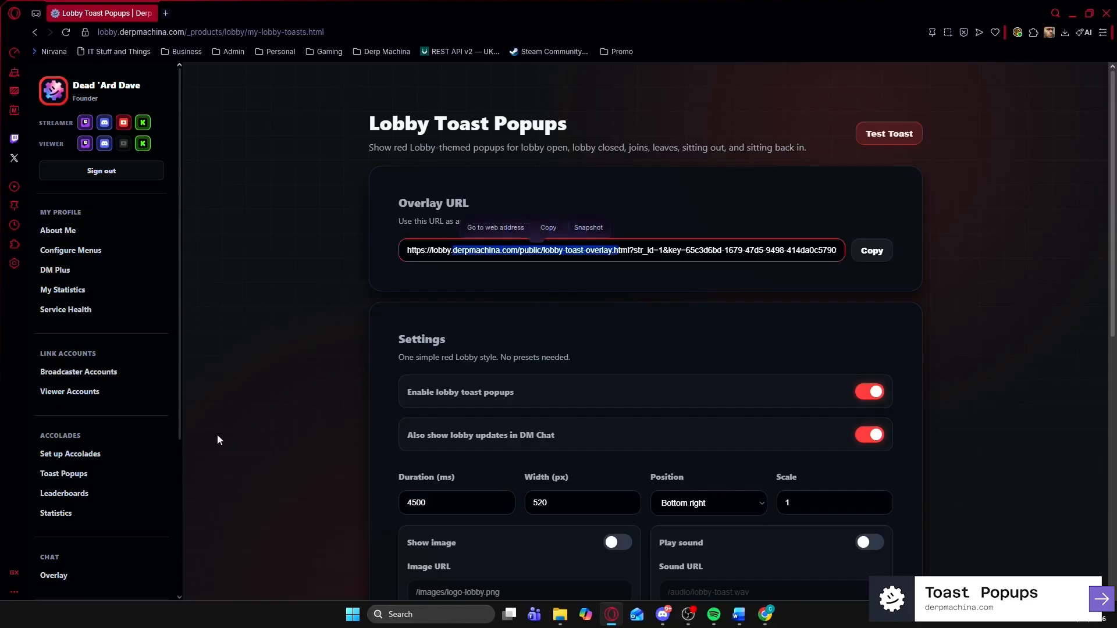
scroll(80, 514, down, 4)
click(78, 554)
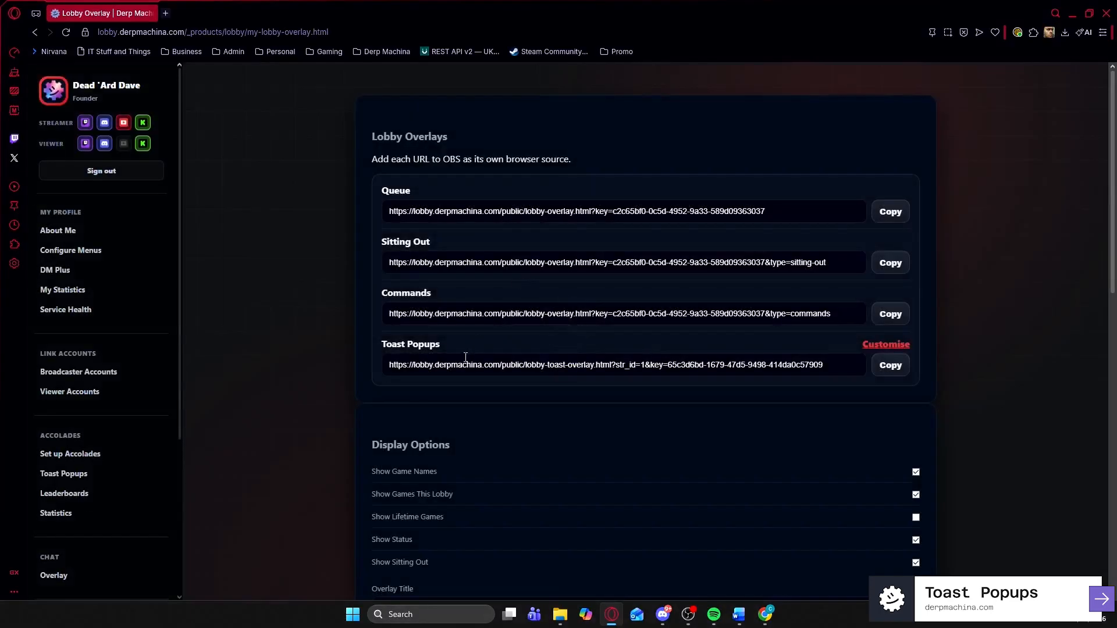
drag(451, 365, 673, 366)
scroll(71, 532, down, 2)
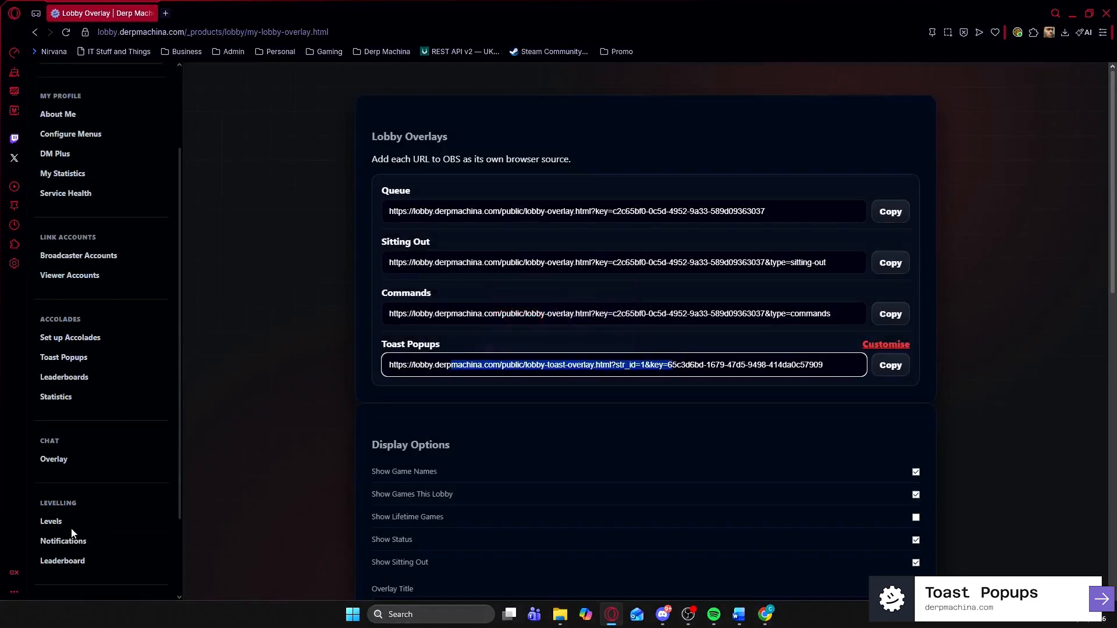
scroll(76, 541, down, 3)
click(84, 570)
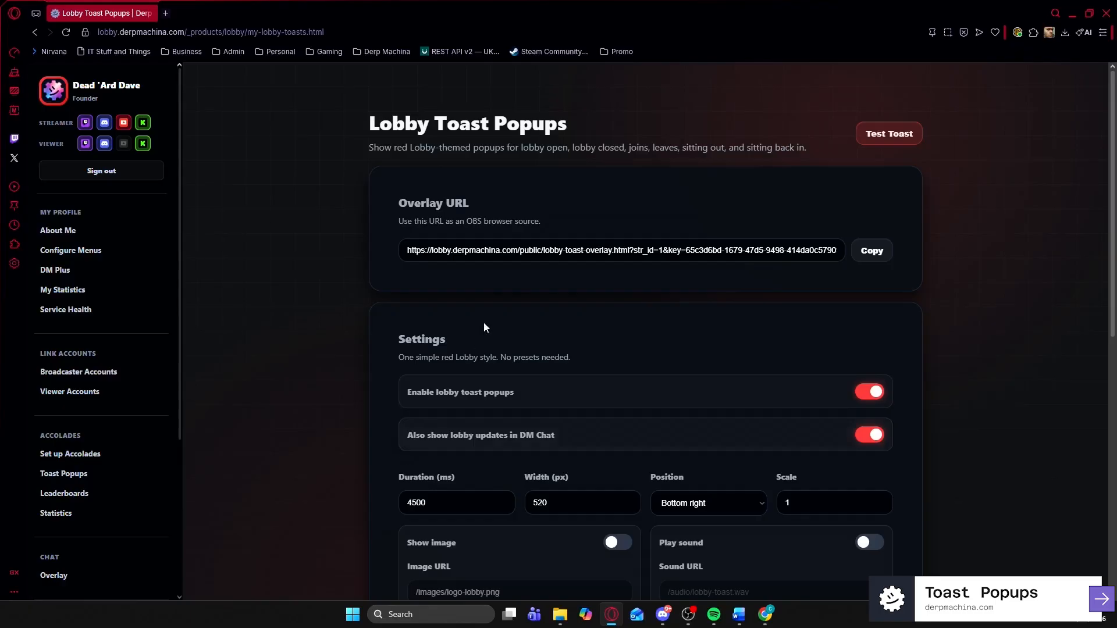
scroll(512, 273, down, 3)
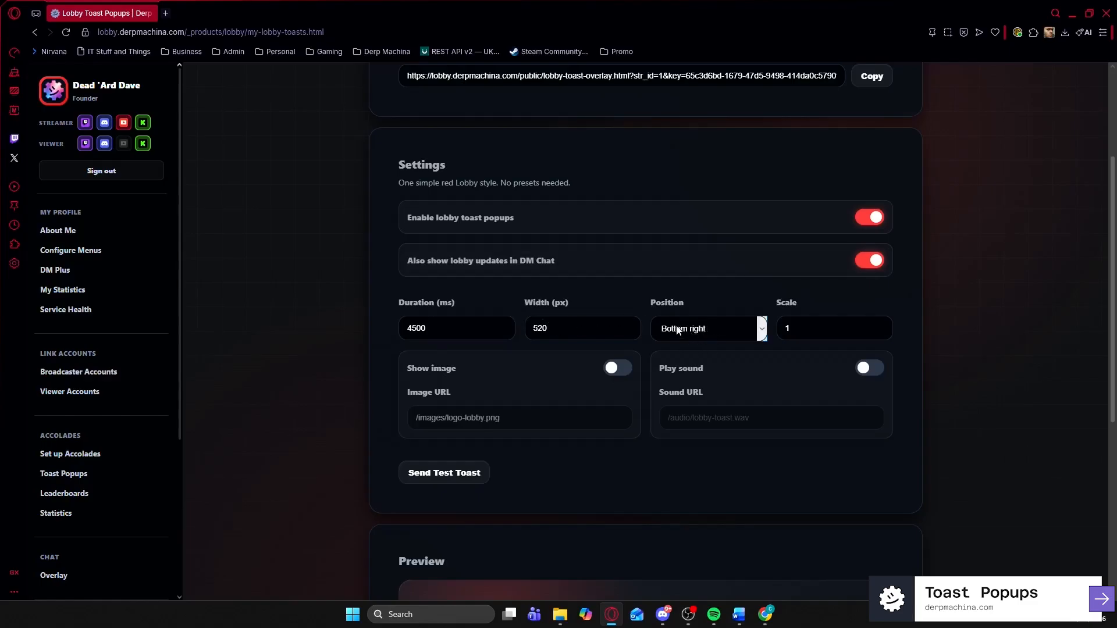
- Keep the toast popup position at Bottom right
click(695, 335)
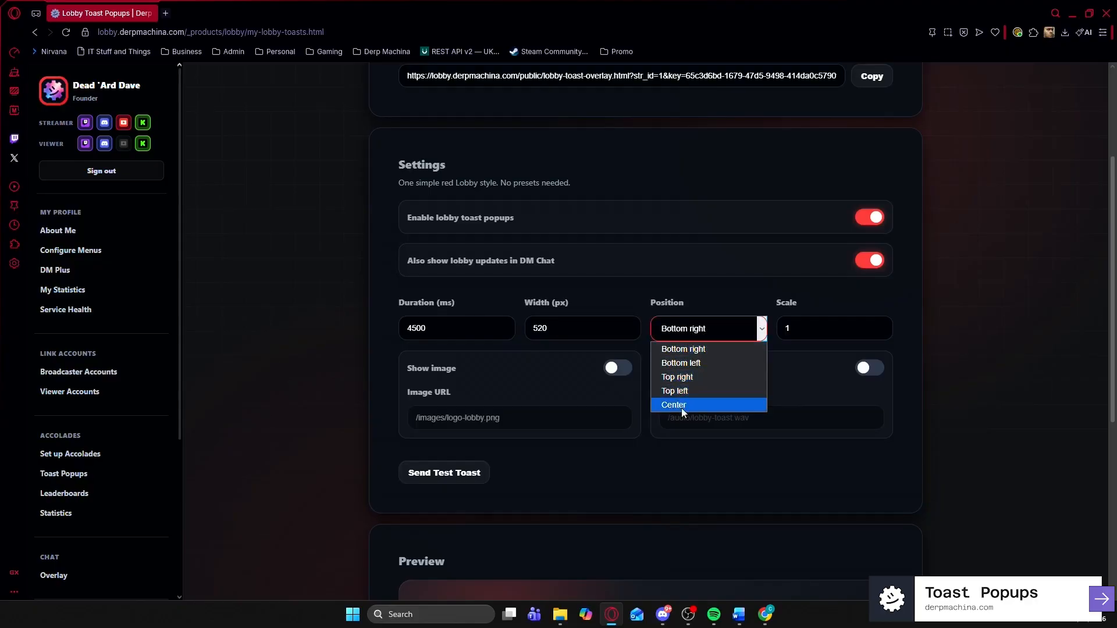
click(732, 301)
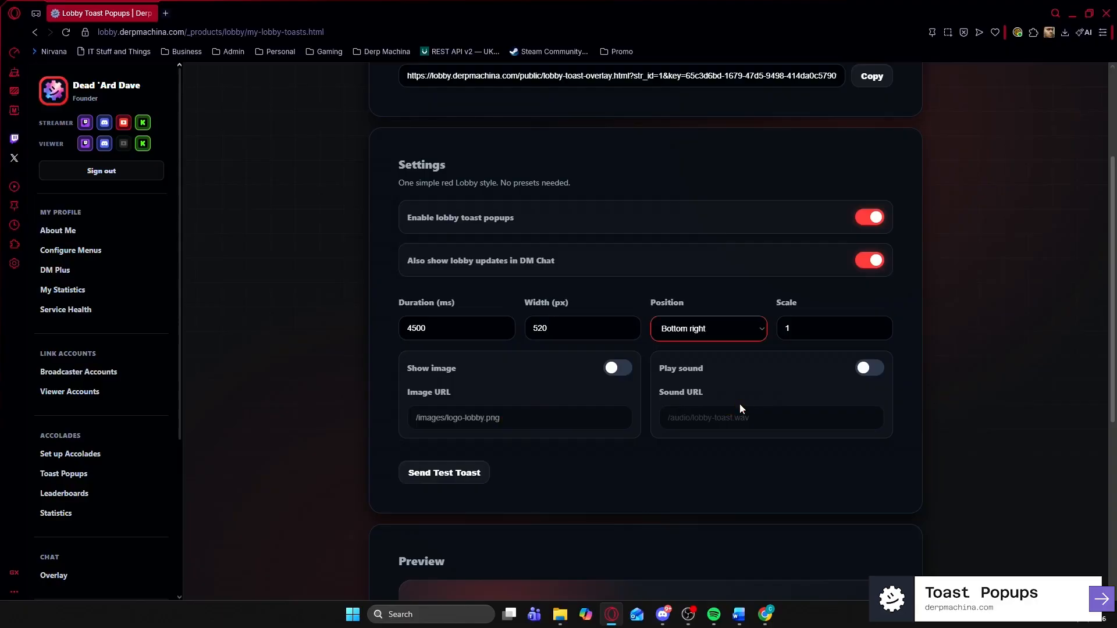
scroll(723, 389, down, 1)
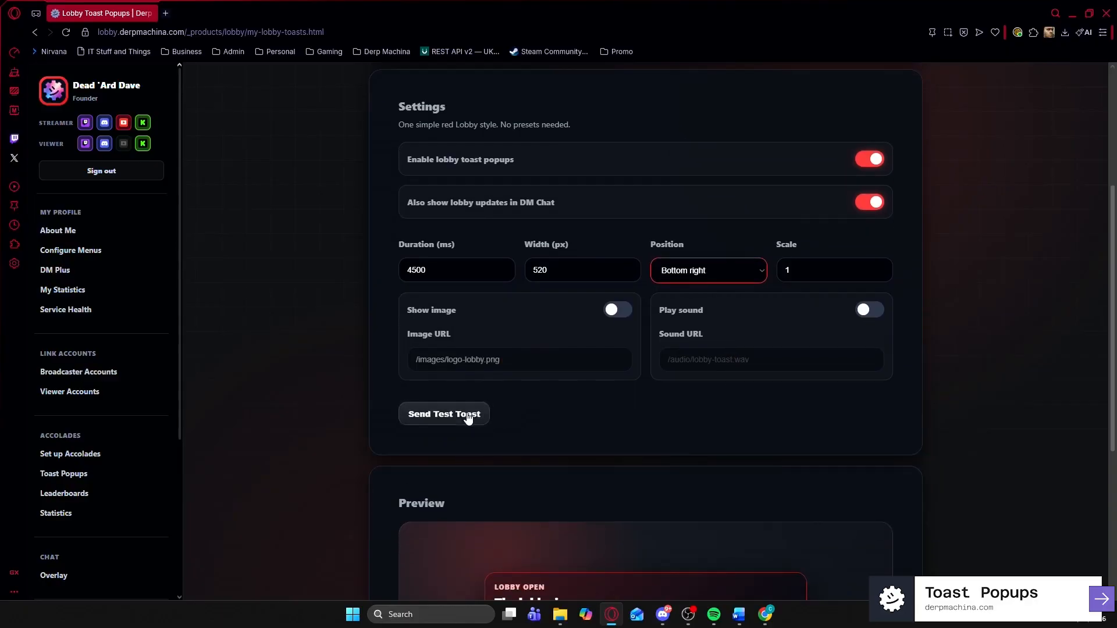
scroll(530, 447, down, 1)
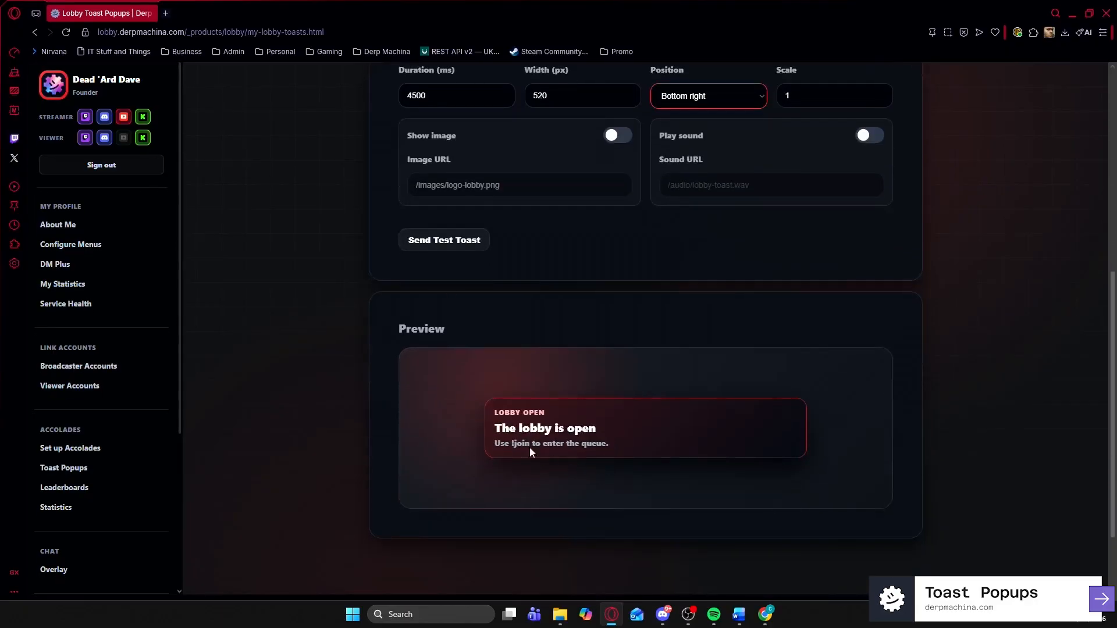
- Try the Show image and Play sound toast options, leave both off, and minimize the browser
click(615, 137)
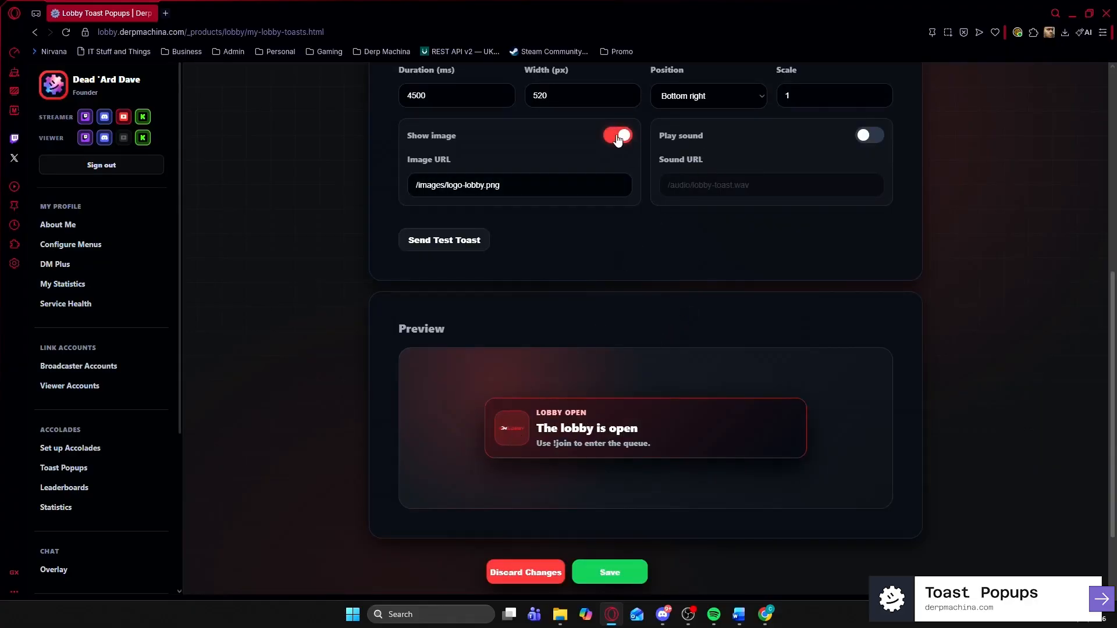
click(620, 137)
click(620, 138)
click(867, 135)
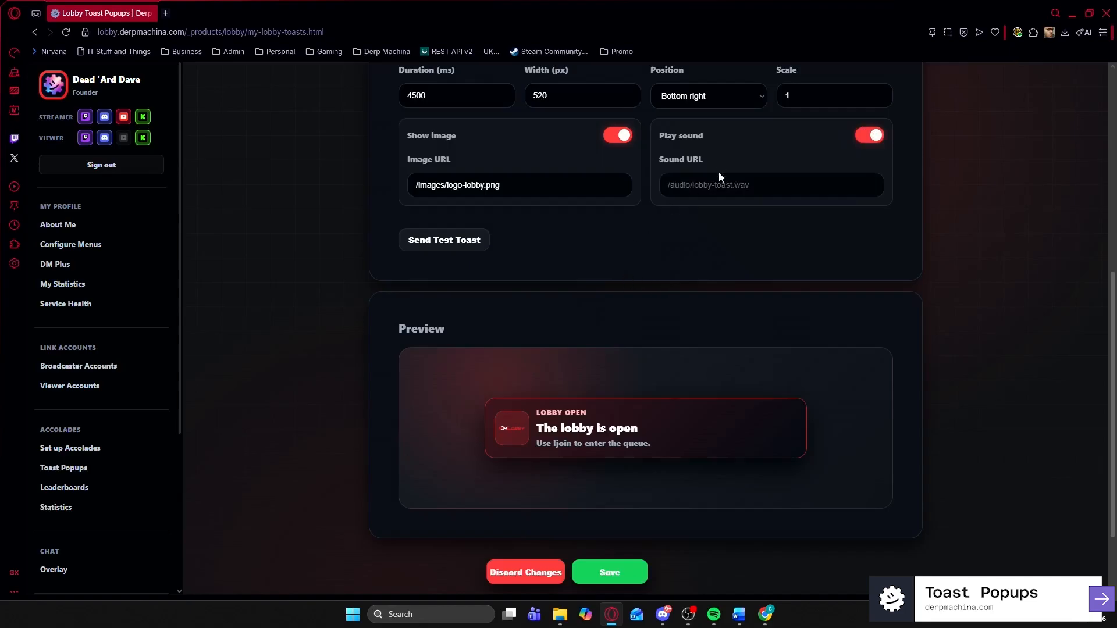
click(867, 136)
click(629, 137)
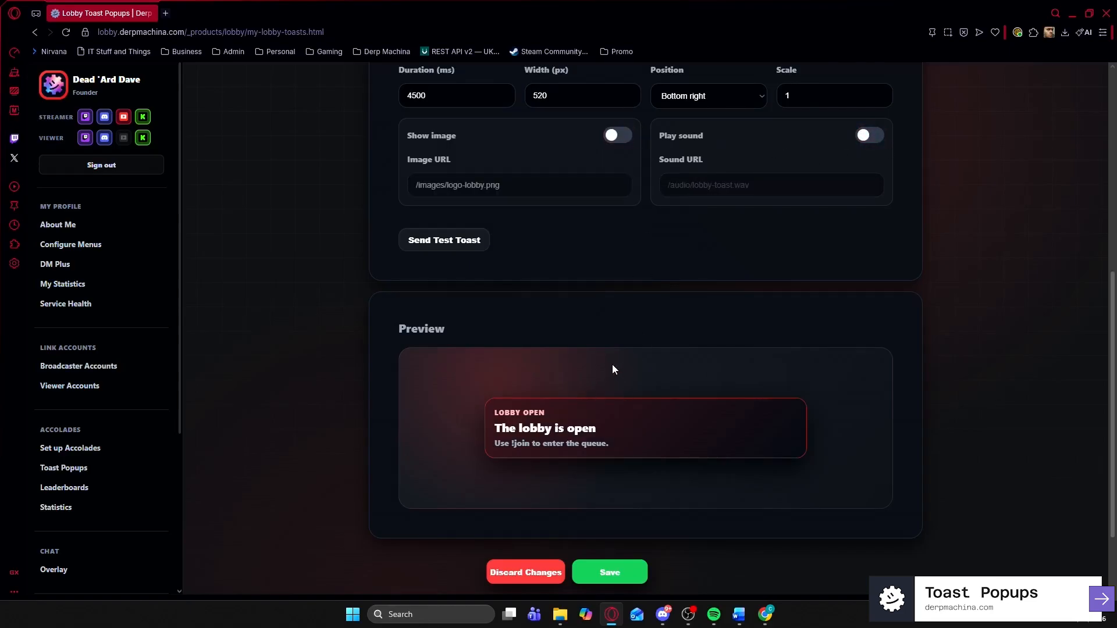
key(super+d)
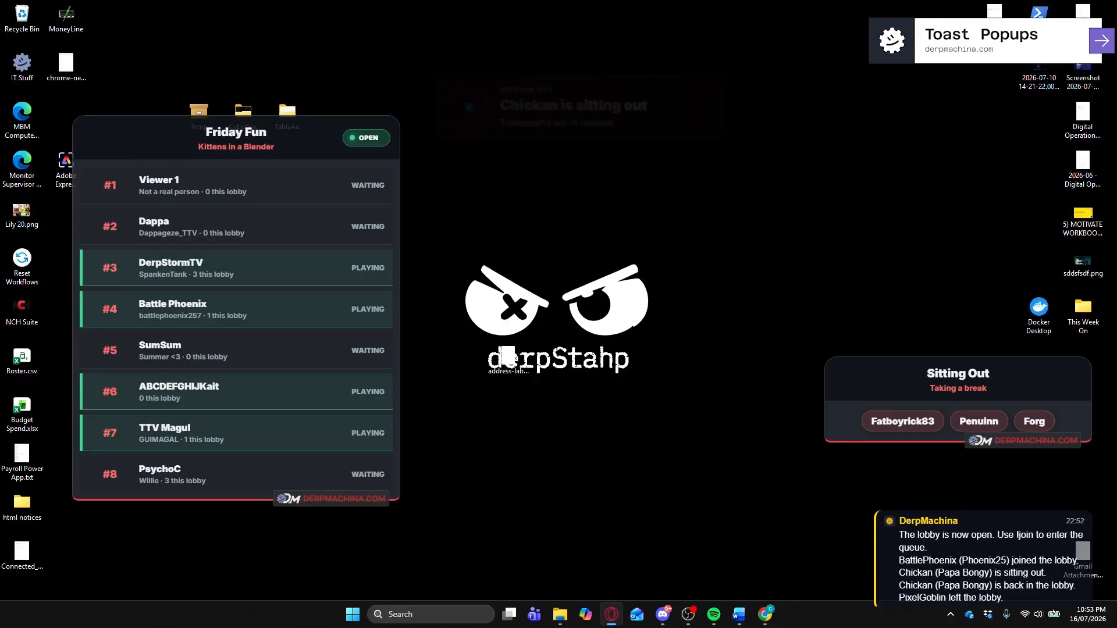
- Switch to OBS Studio to watch the lobby queue, sitting-out list and toast popups update live
key(alt+Tab)
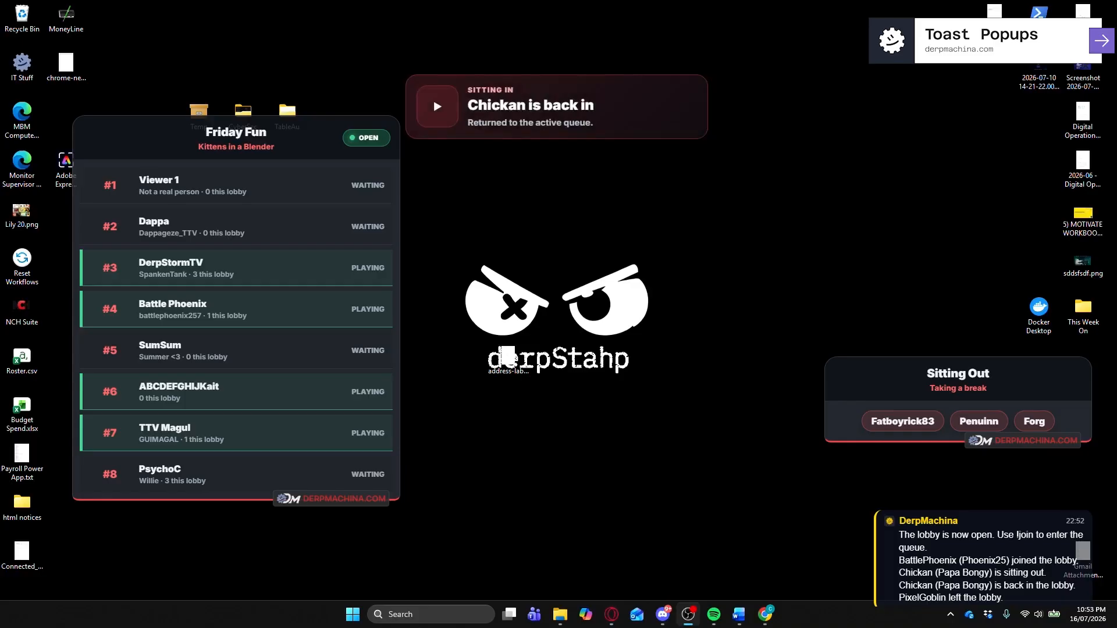